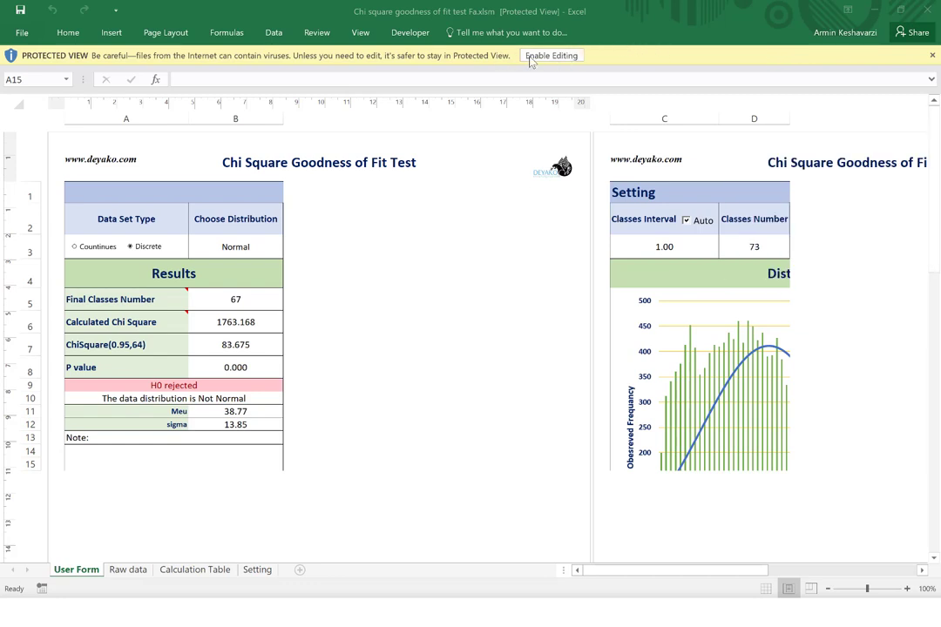
Enable editing and macros, then review settings: Discrete, Normal, interval 1.00, 73 classes, 95% confidence.
left_click(531, 58)
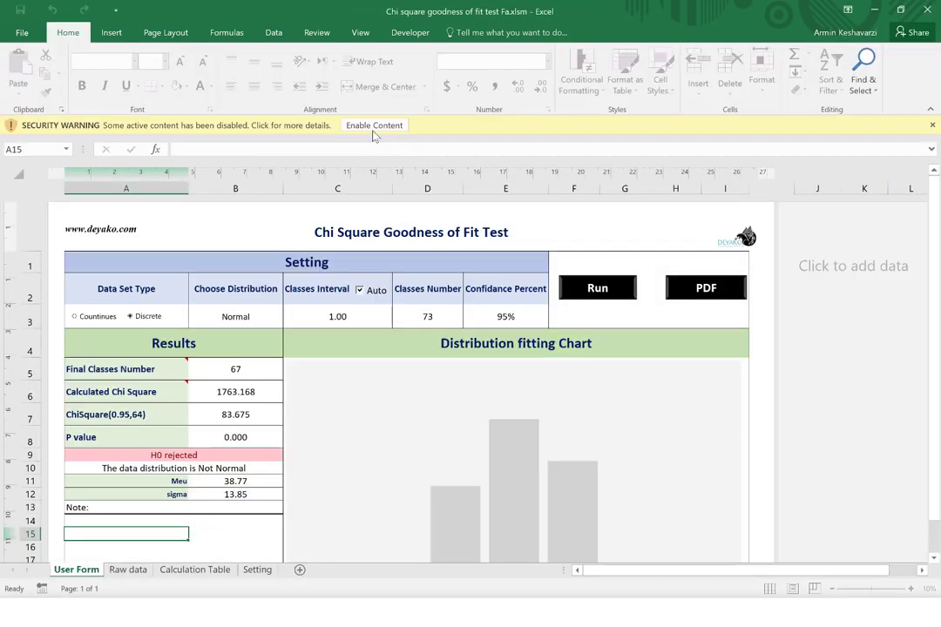
left_click(373, 125)
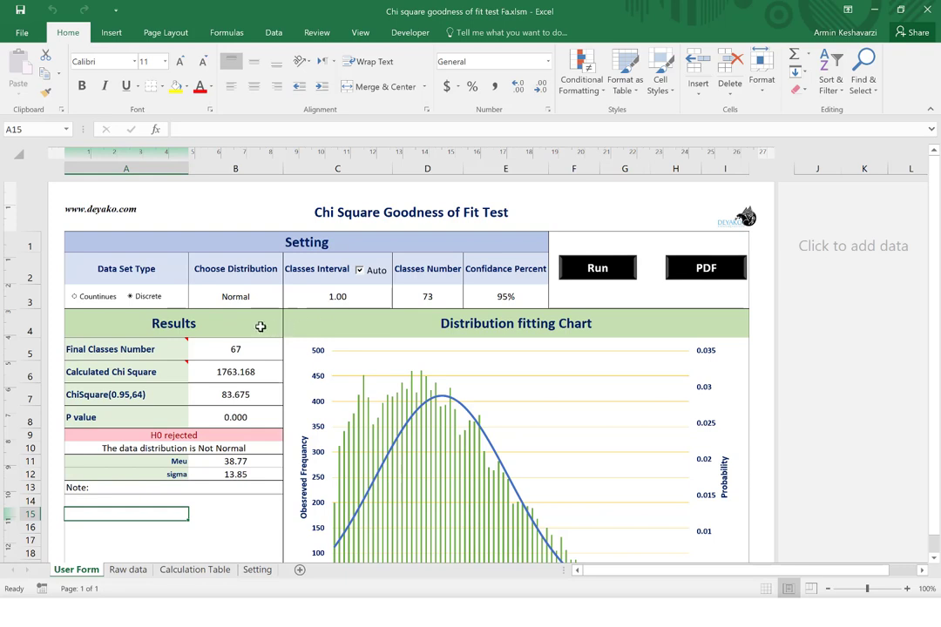
left_click(492, 290)
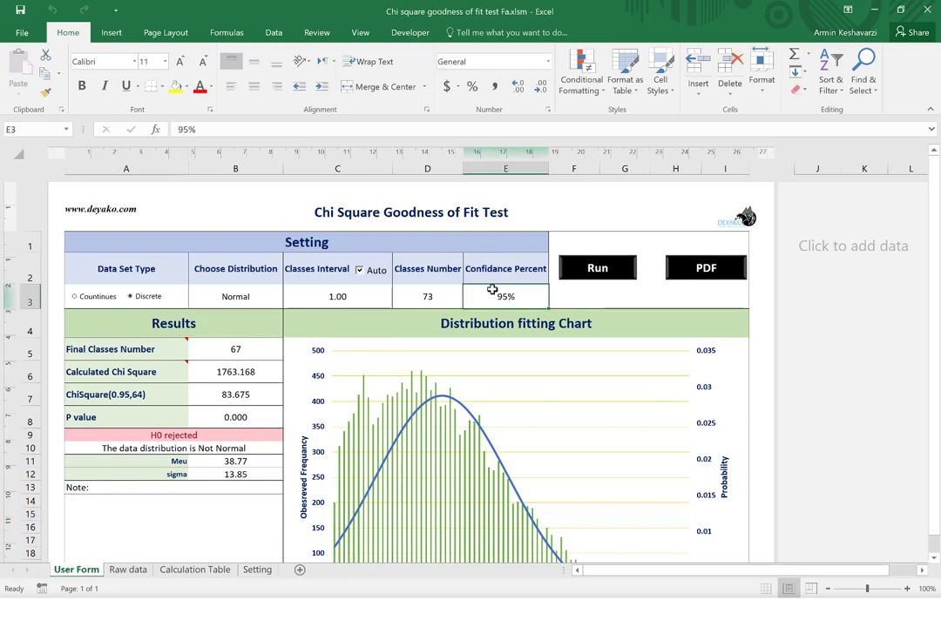
mouse_move(493, 291)
left_mouse_down()
mouse_move(160, 280)
mouse_move(144, 296)
left_mouse_up()
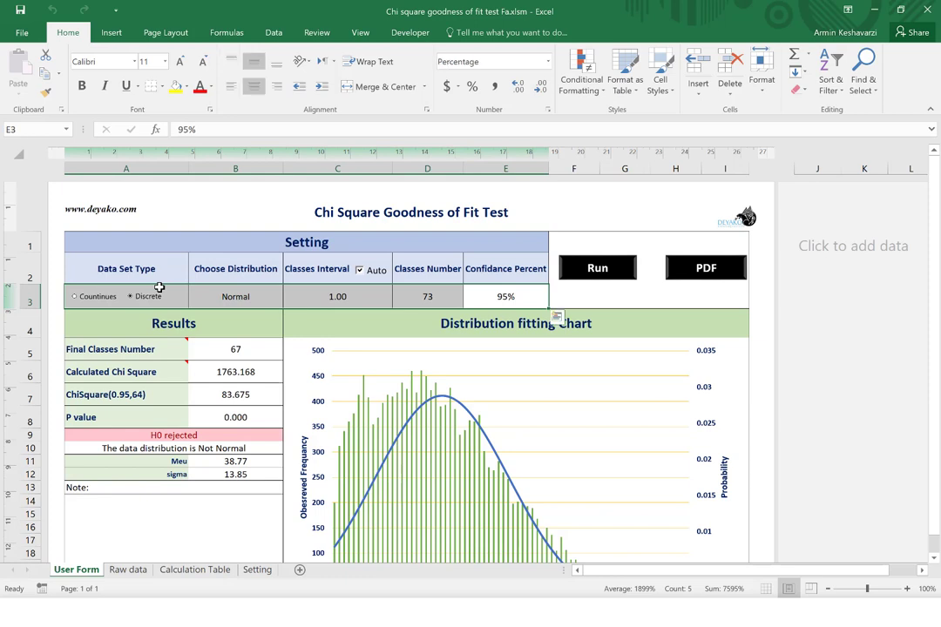
left_click(219, 296)
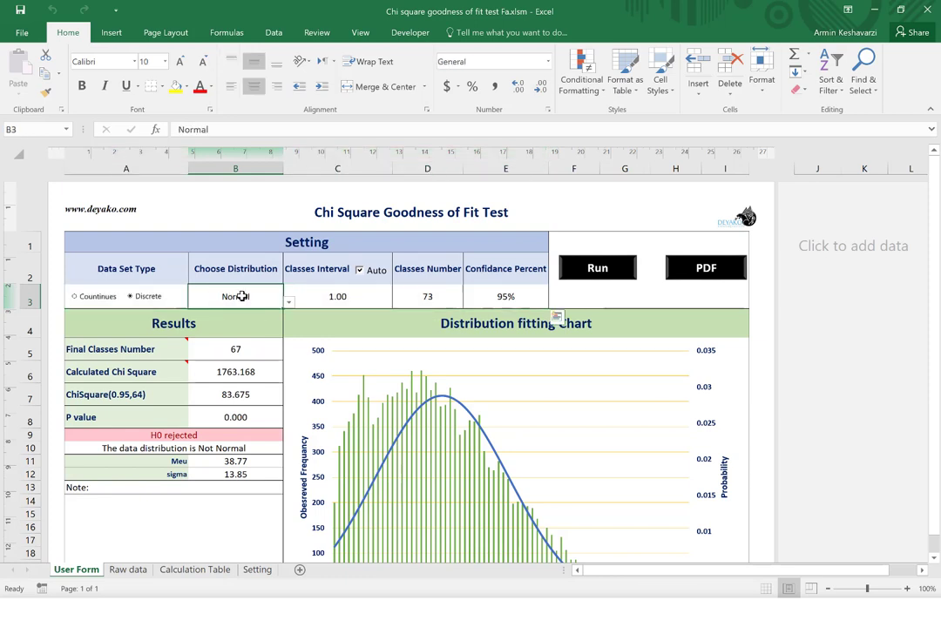
left_click(336, 287)
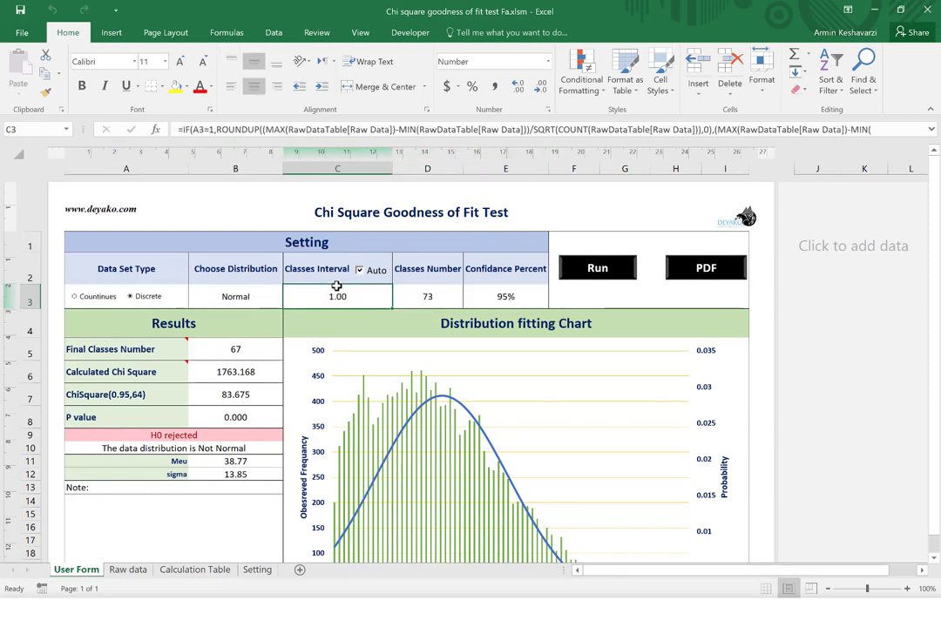
left_click(417, 296)
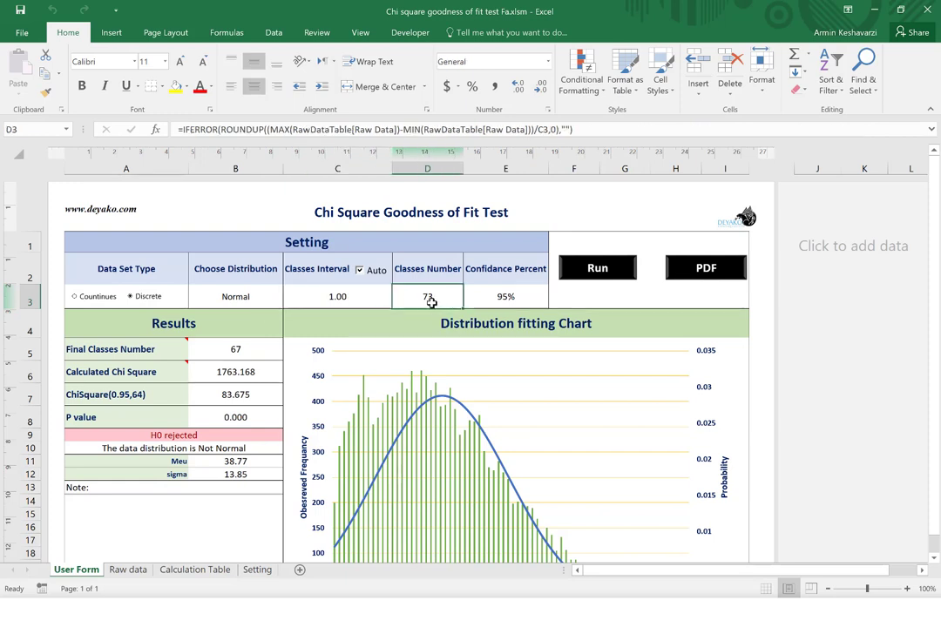
left_click(492, 301)
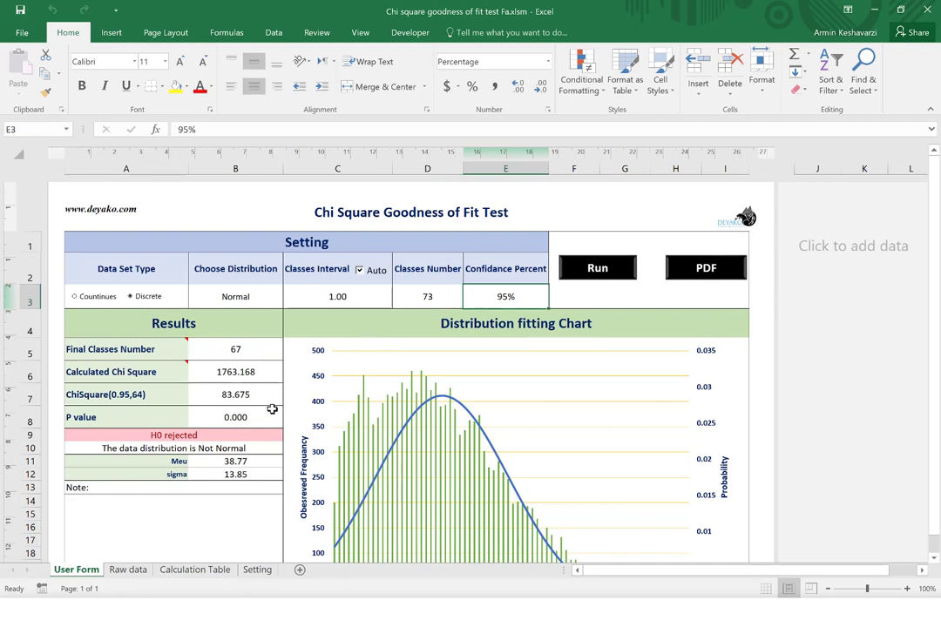
Clear the old values from the Raw data sheet and switch to the 41 - AB Test Analyze workbook.
left_click(125, 570)
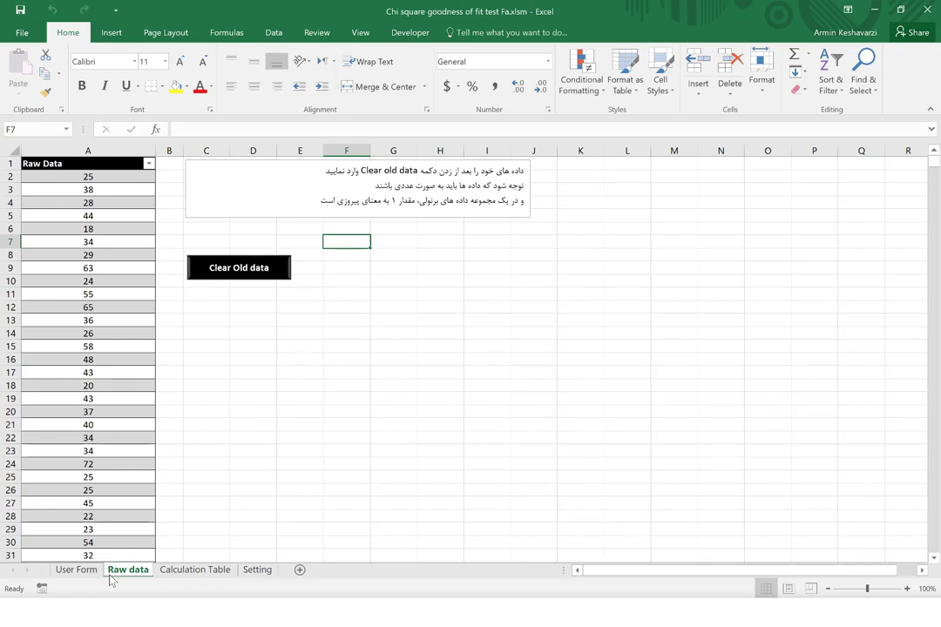
left_click(250, 277)
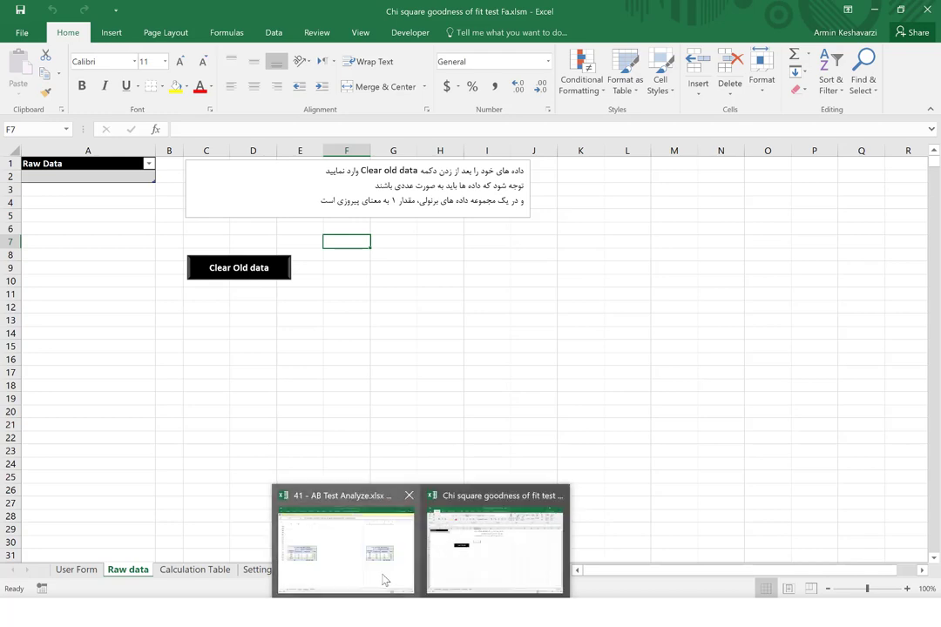
left_click(384, 577)
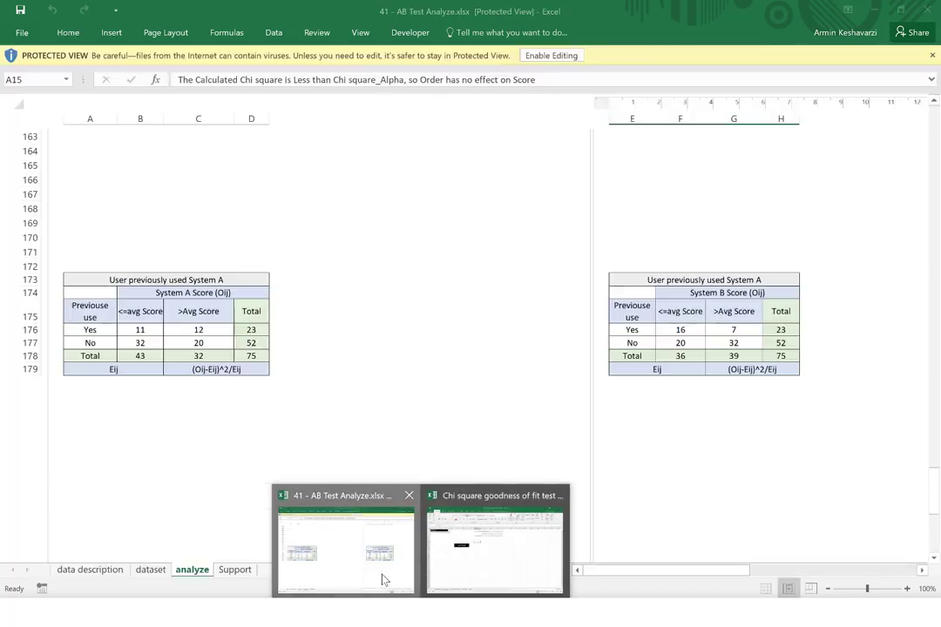
Enable editing in the AB Test workbook and copy all 75 A_score values from the dataset sheet.
left_click(557, 59)
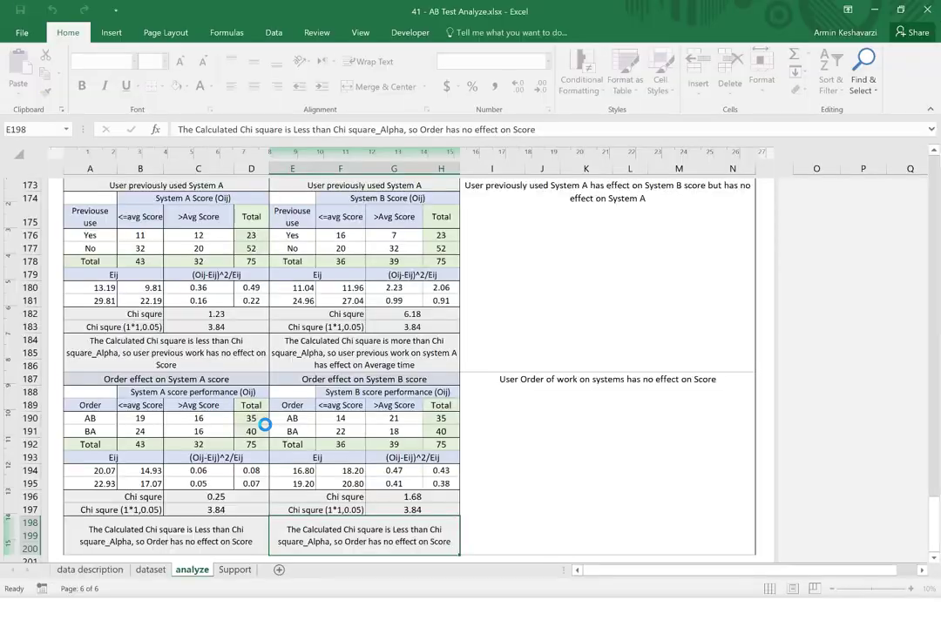
left_click(139, 572)
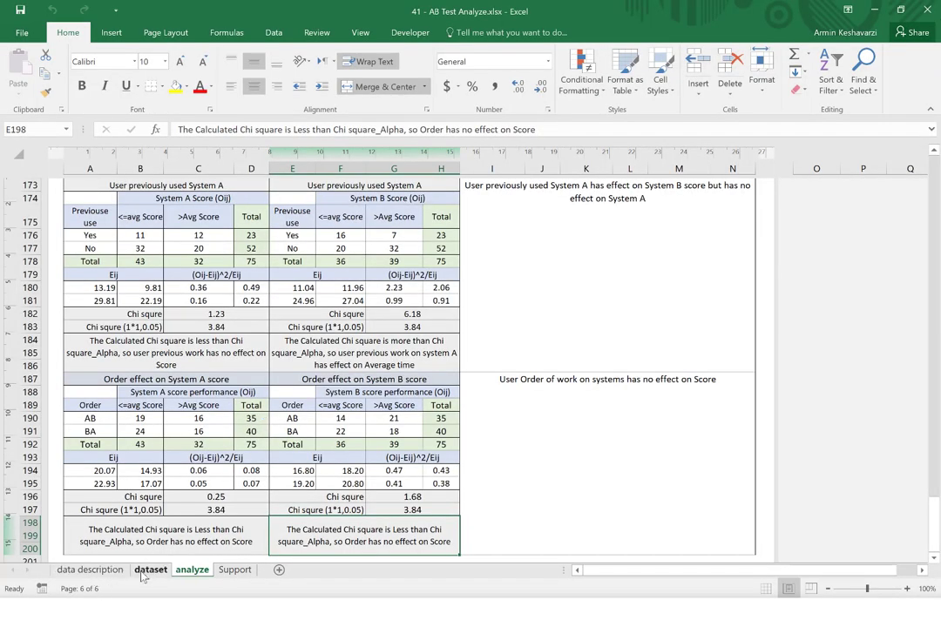
scroll(450, 236, "right", 1)
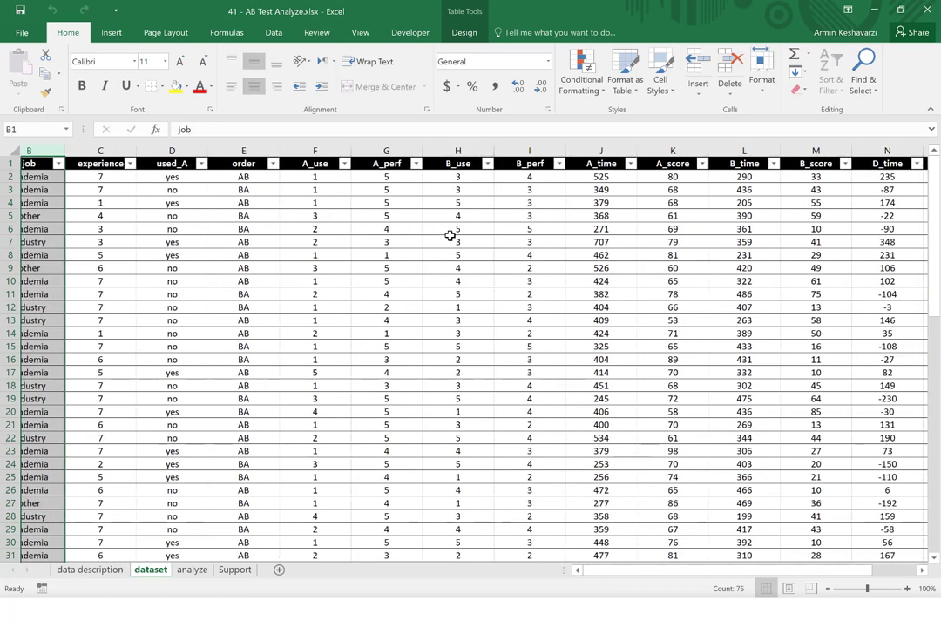
scroll(449, 235, "right", 1)
left_click(614, 174)
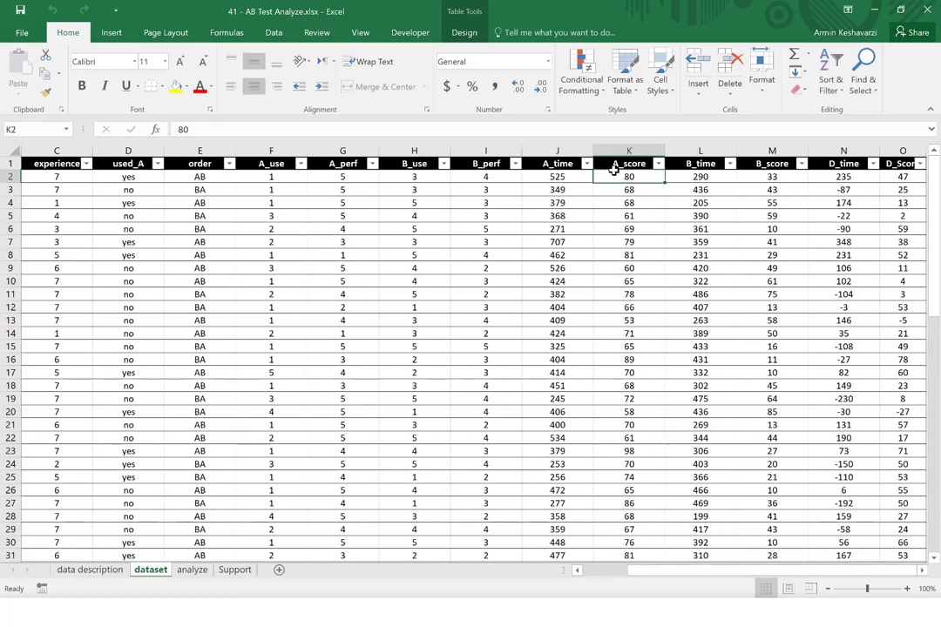
key("ctrl+shift+Down")
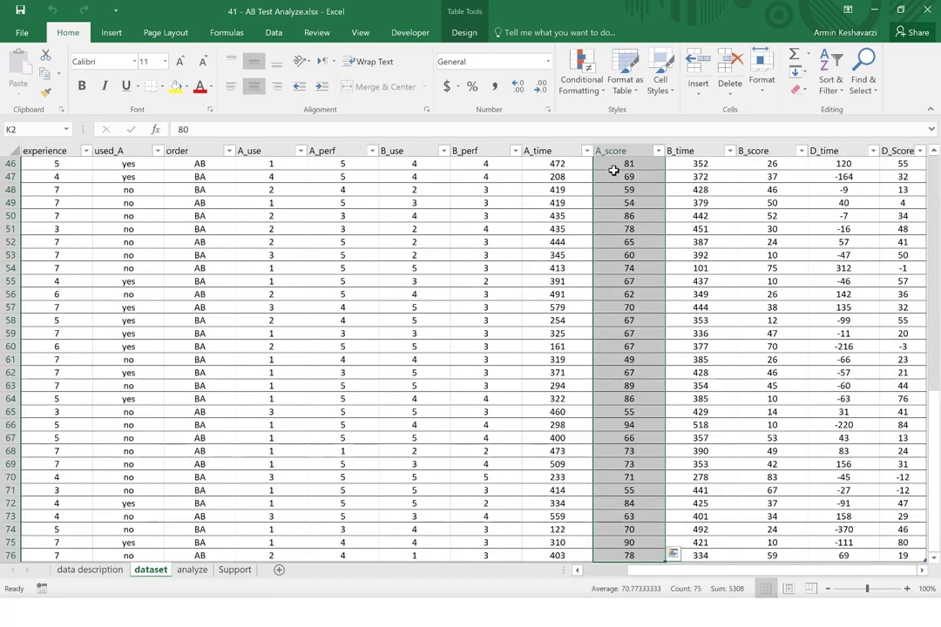
key("ctrl+c")
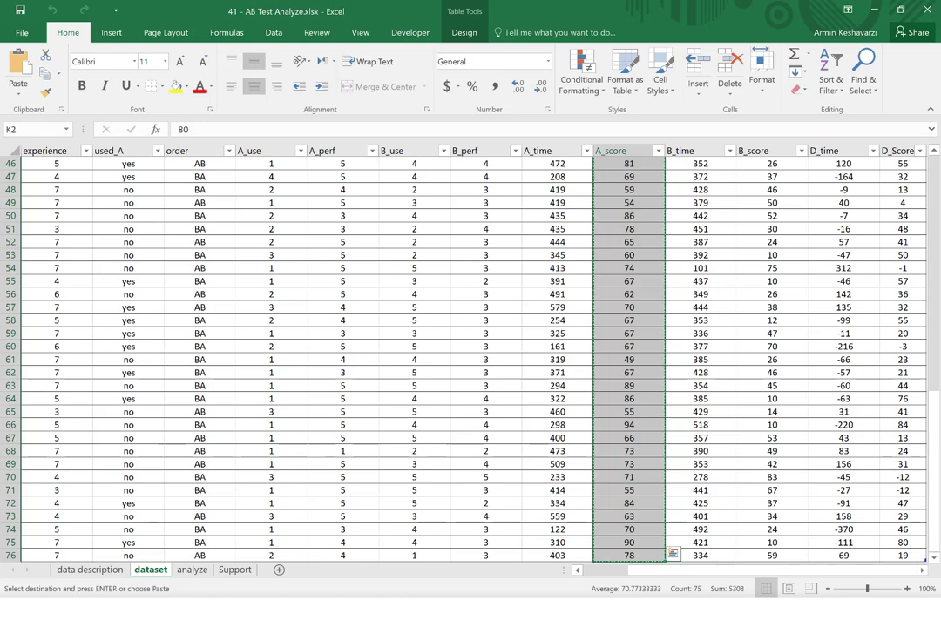
Paste the A_score values as values into cell A2 of the Chi square workbook's Raw Data column.
mouse_move(421, 621)
left_click(362, 566)
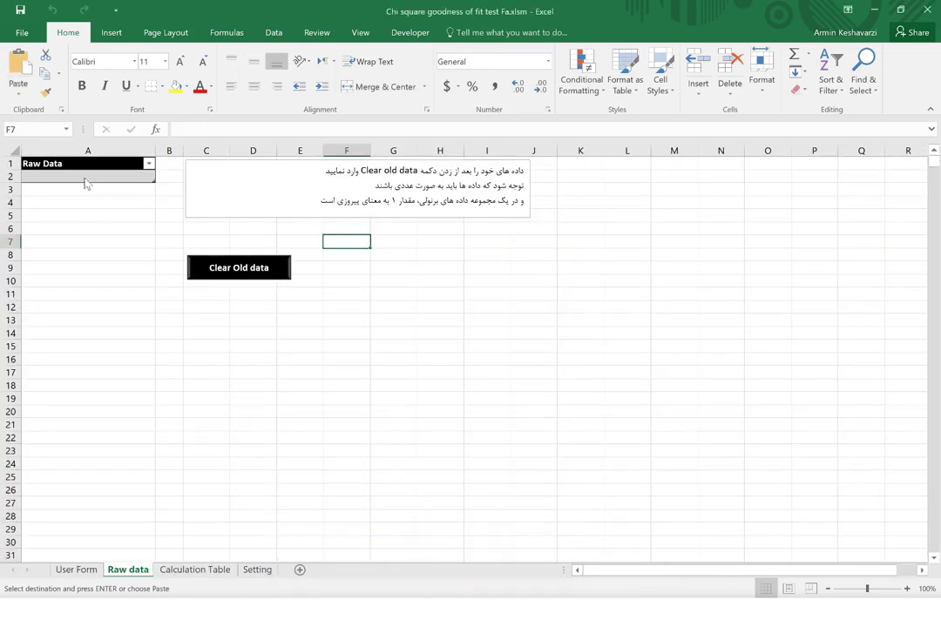
left_click(84, 177)
left_click(19, 85)
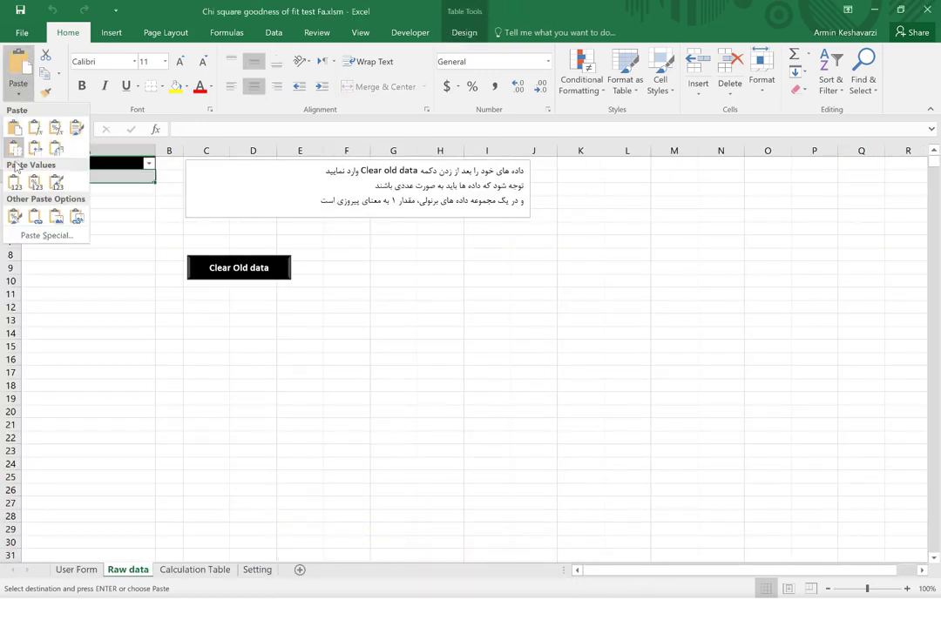
left_click(14, 185)
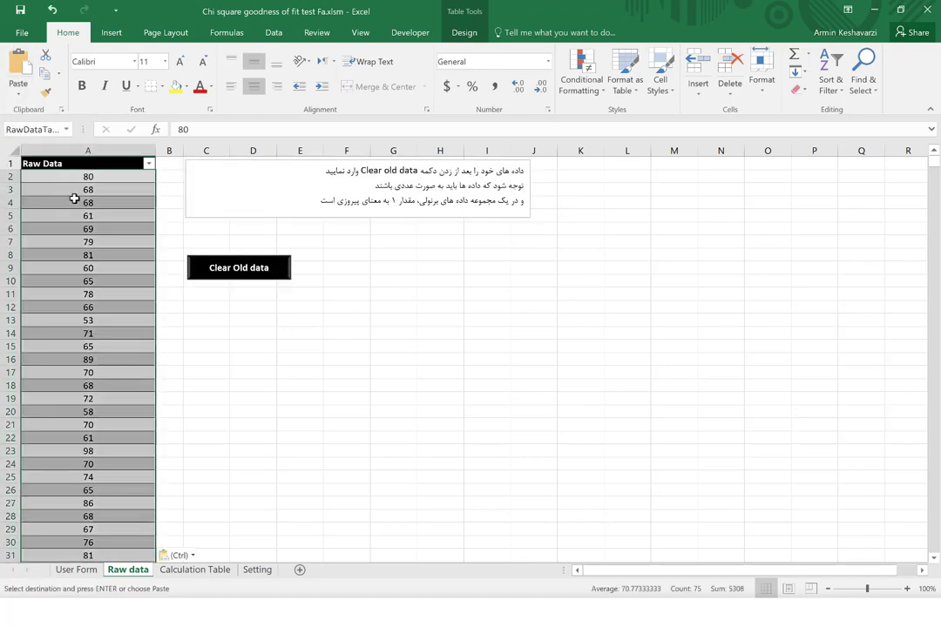
left_click(80, 178)
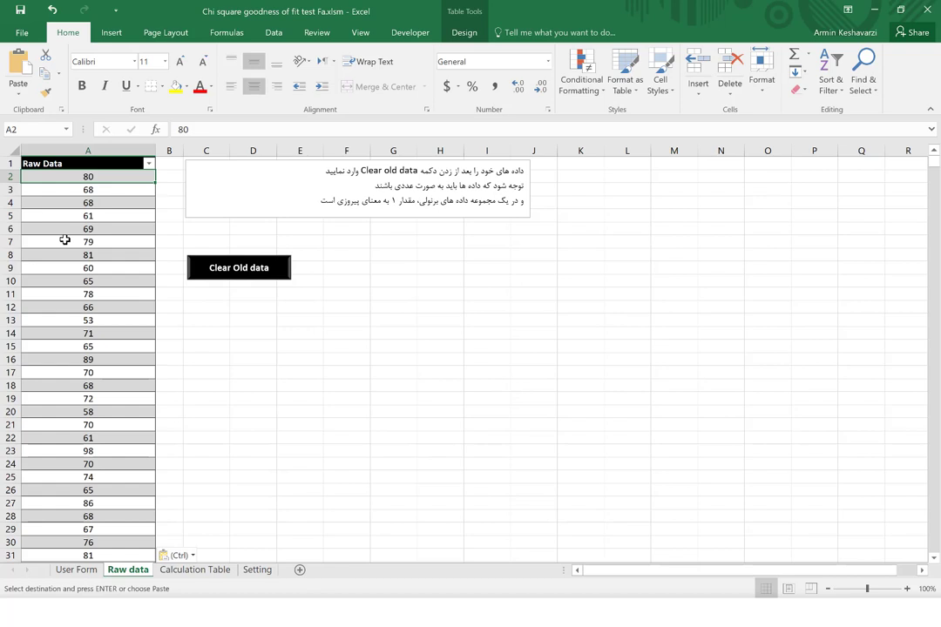
left_click(71, 571)
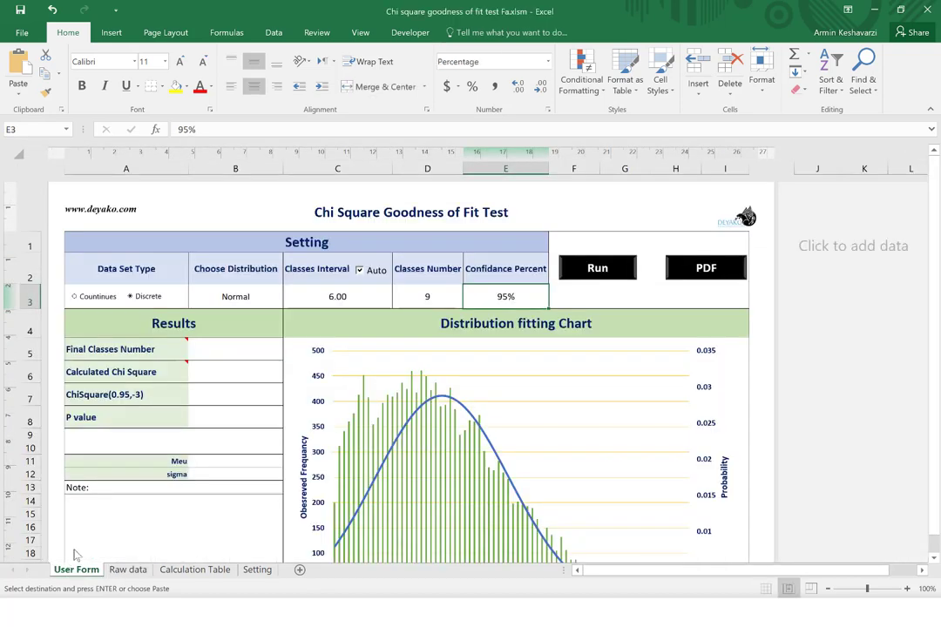
left_click(344, 293)
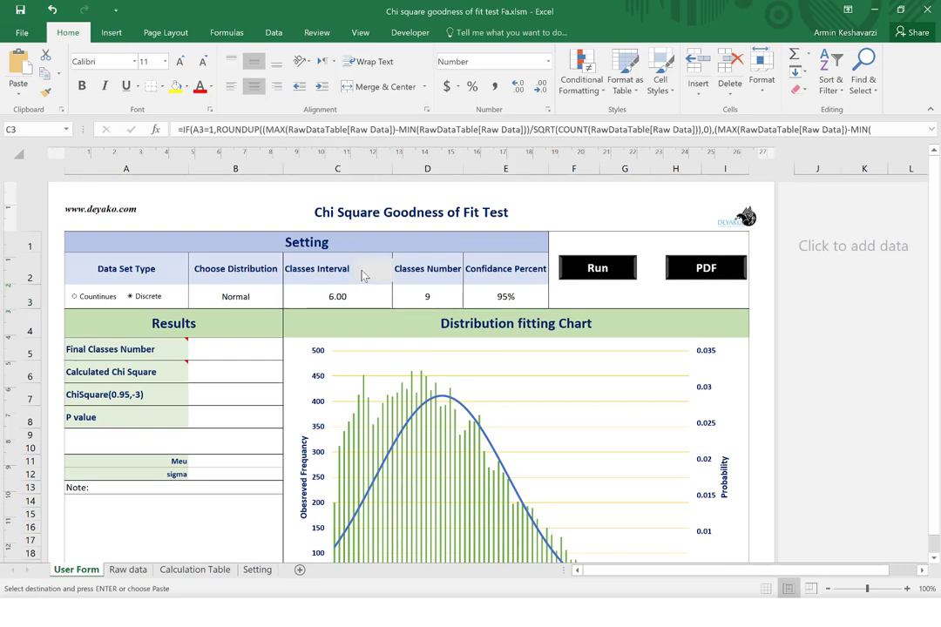
left_click(361, 271)
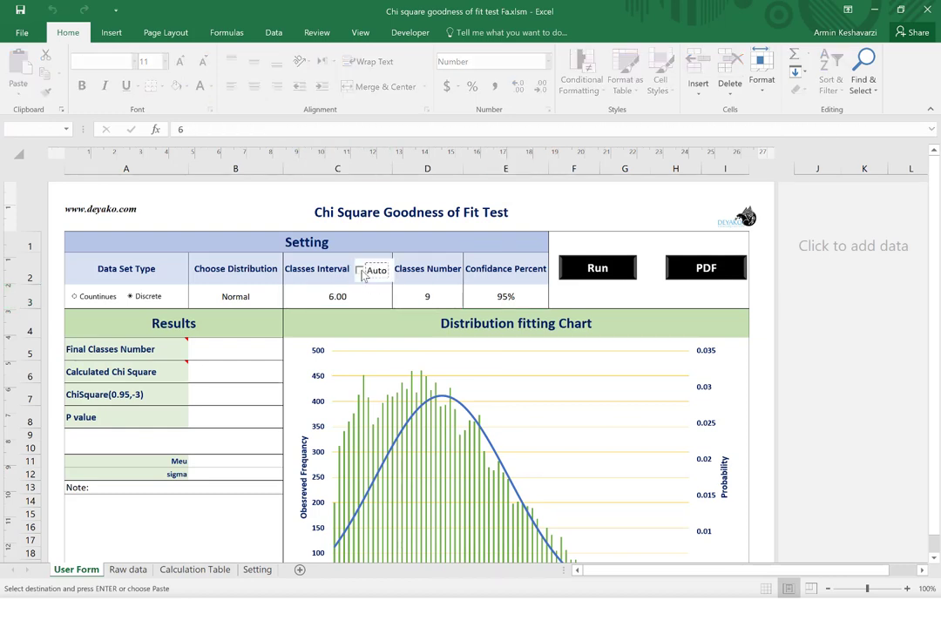
left_click(335, 294)
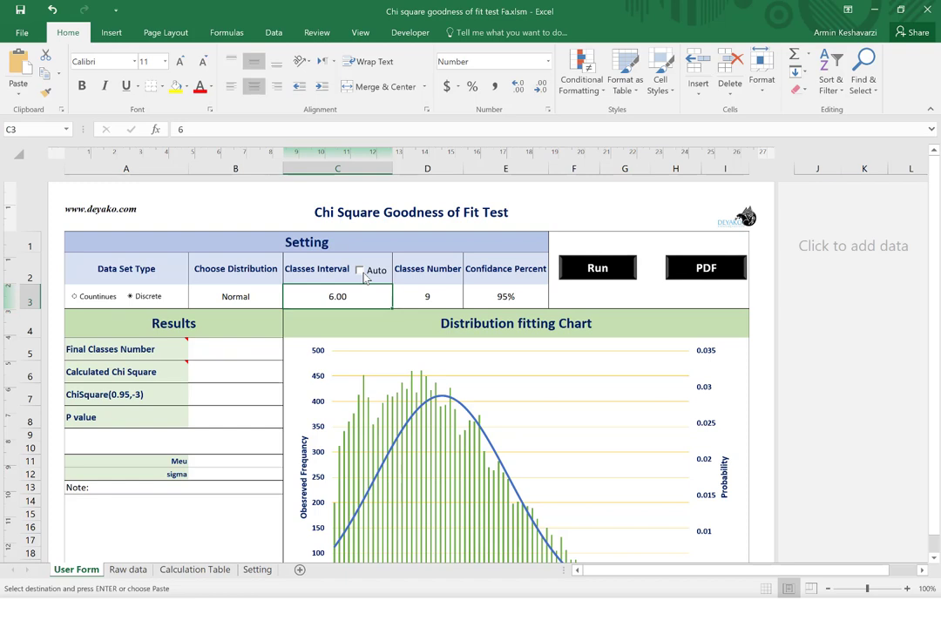
left_click(364, 274)
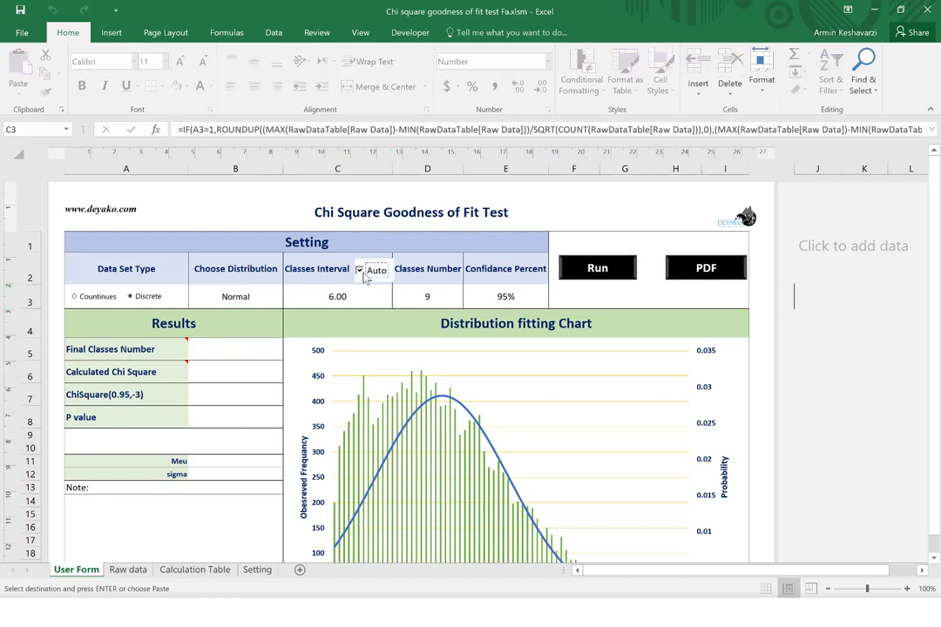
left_click(339, 291)
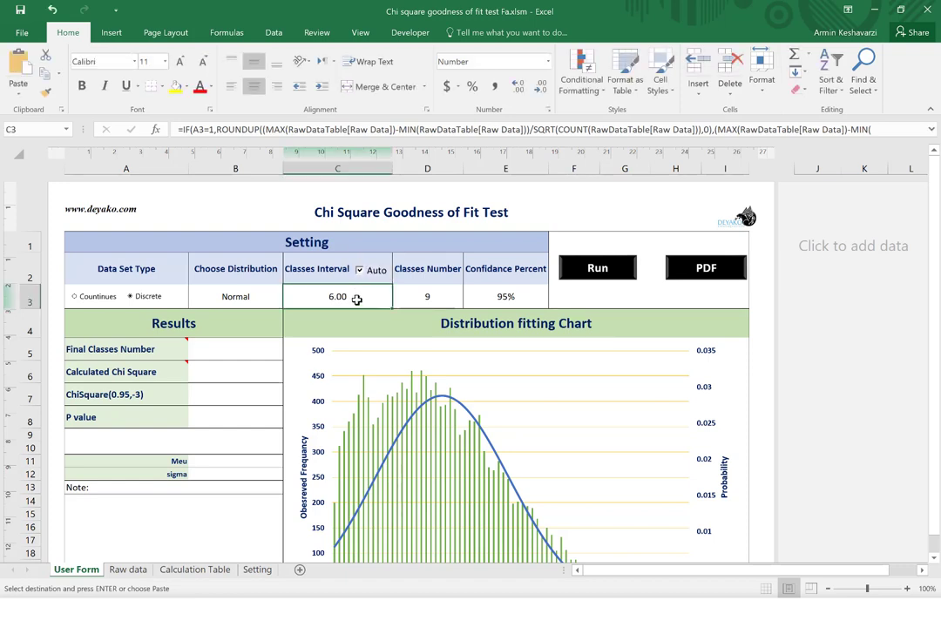
left_click(432, 297)
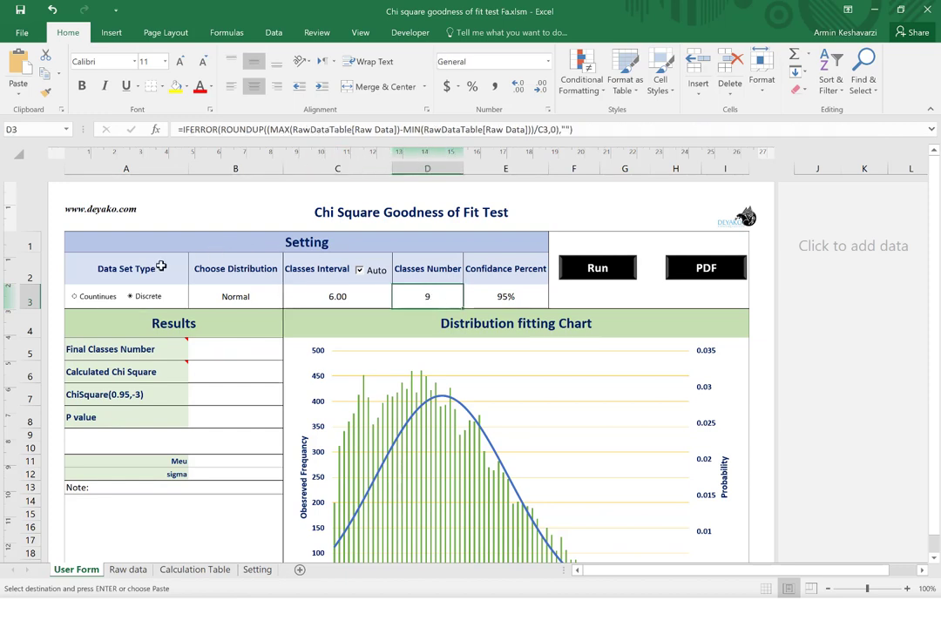
left_click(102, 299)
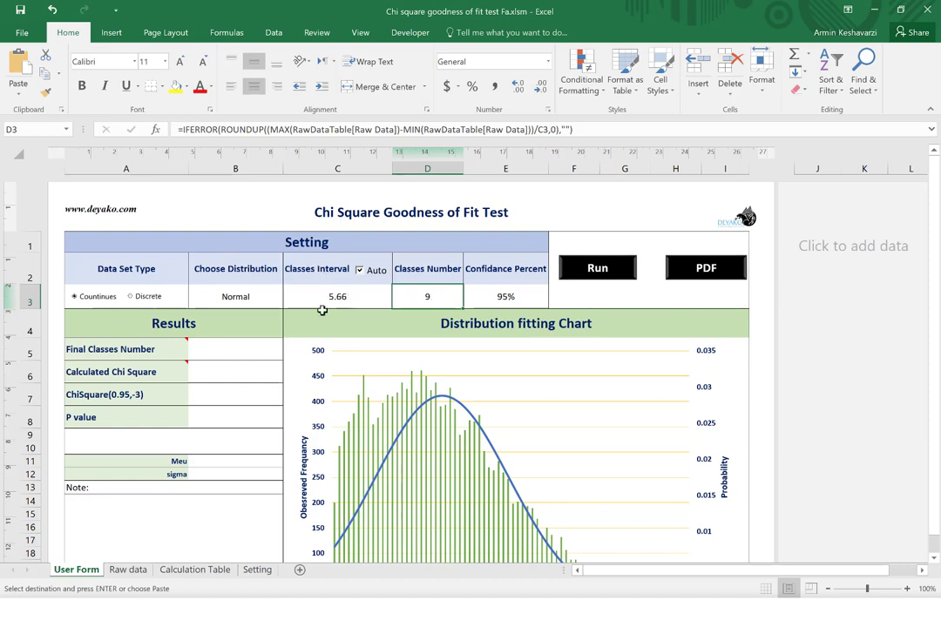
left_click(132, 297)
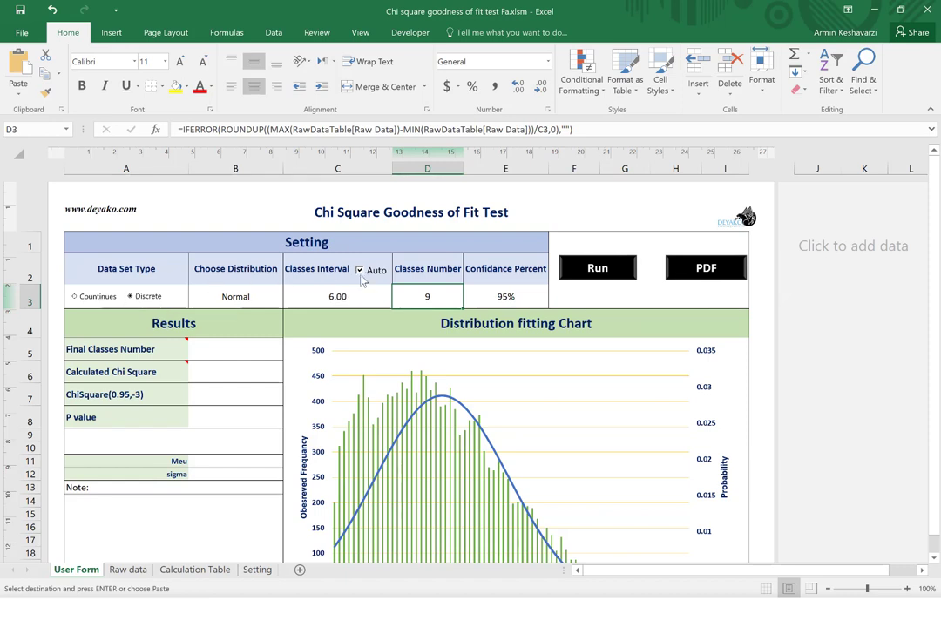
left_click(501, 294)
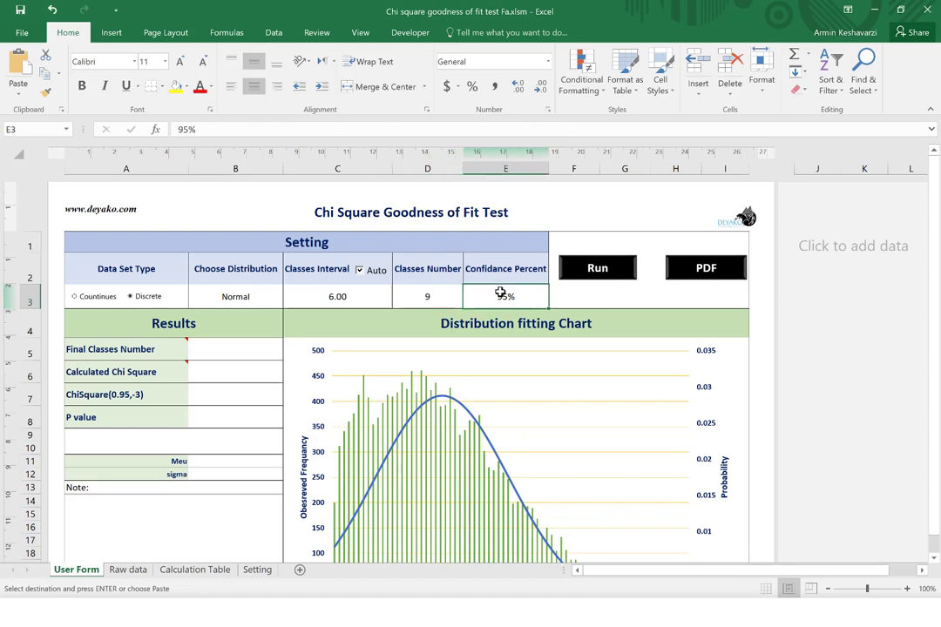
Run the test and review the Normal fit: 6 classes, chi square 3.468 vs 7.815, P value 0.748.
left_click(591, 266)
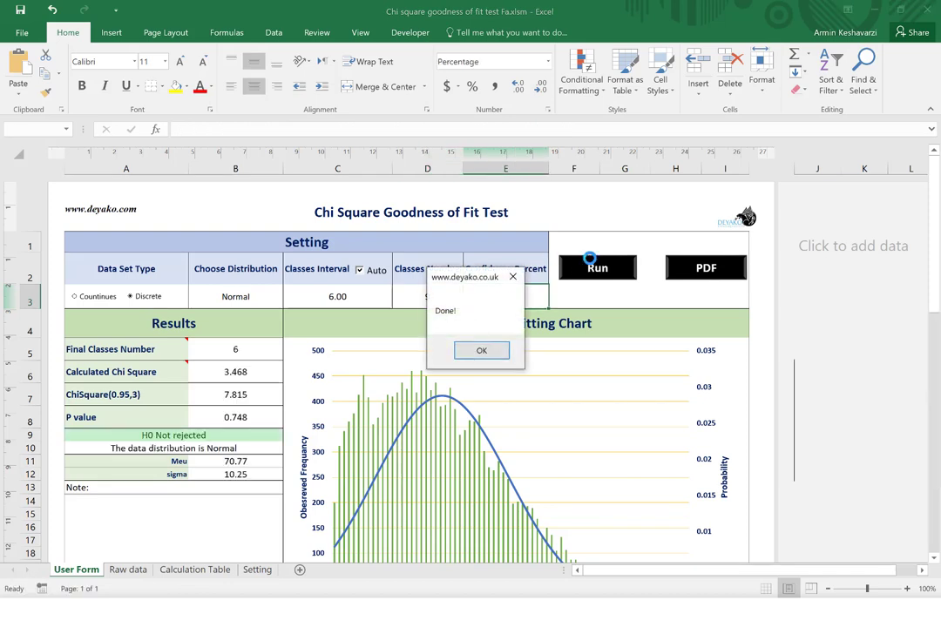
left_click(489, 353)
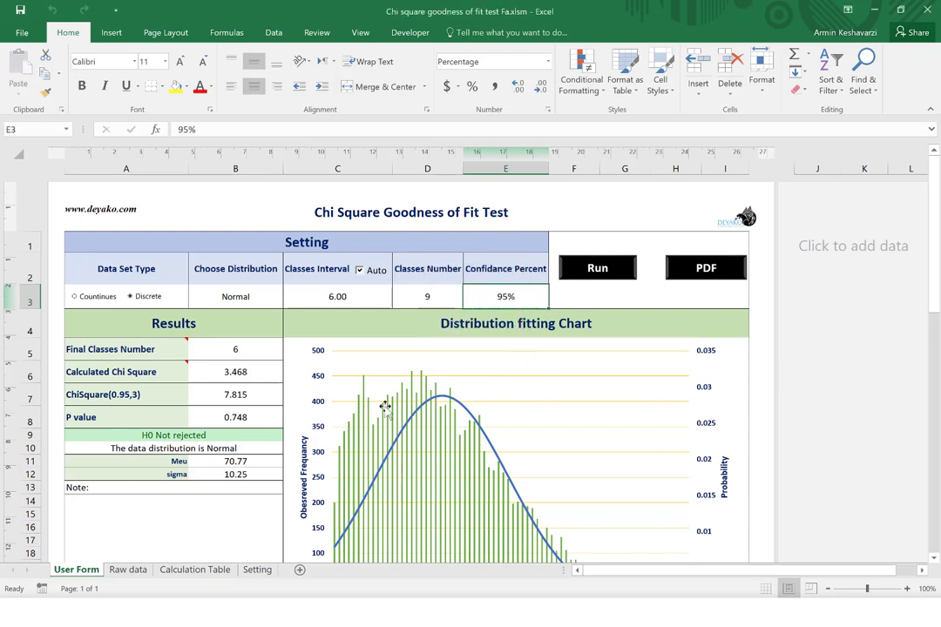
scroll(335, 436, "down", 1)
scroll(335, 436, "down", 1)
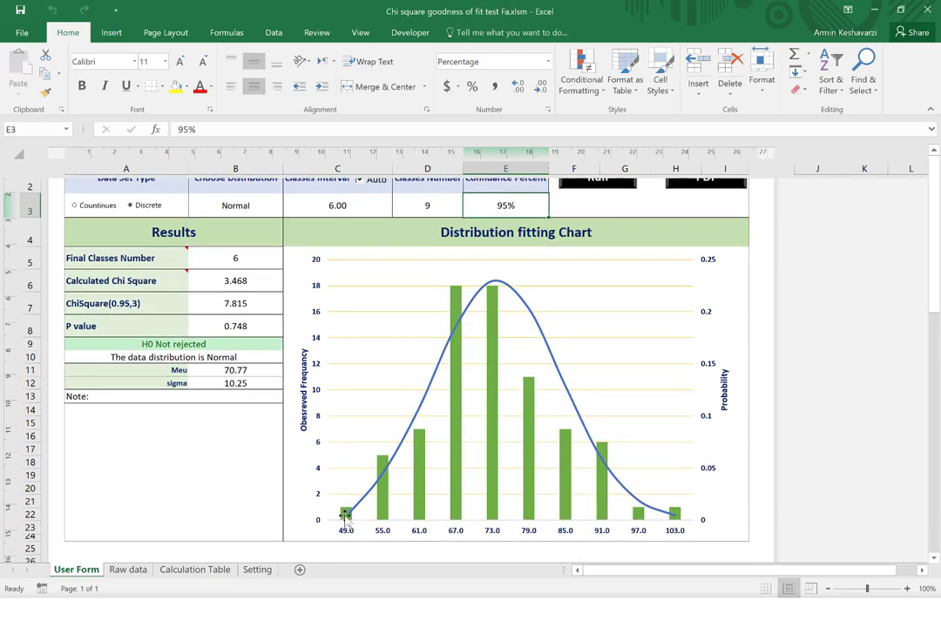
scroll(344, 410, "down", 1)
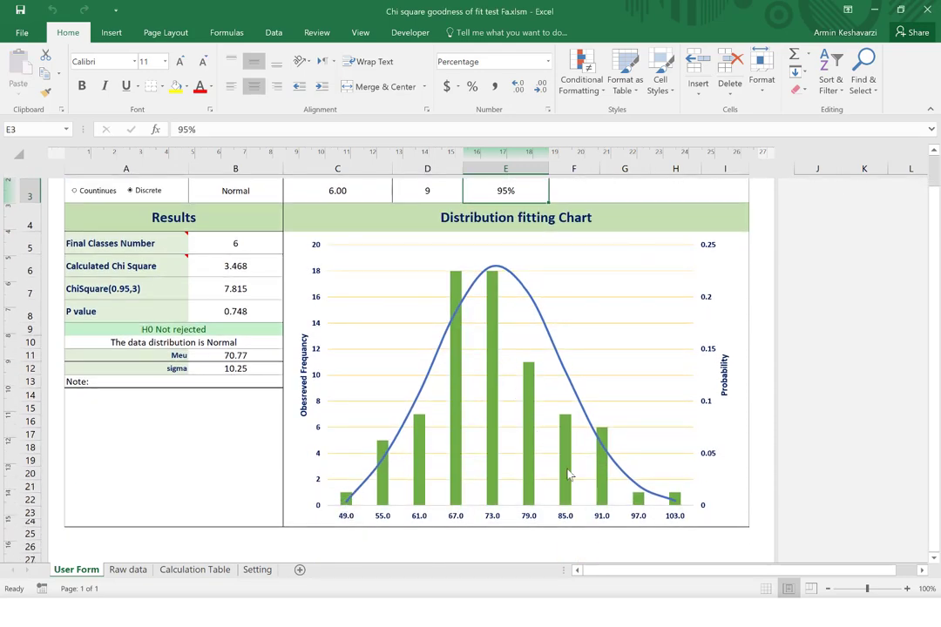
mouse_move(453, 378)
scroll(218, 458, "up", 1)
Inspect the final classes, calculated chi square, critical value and the ChiSquare label formula in A7.
left_click(262, 281)
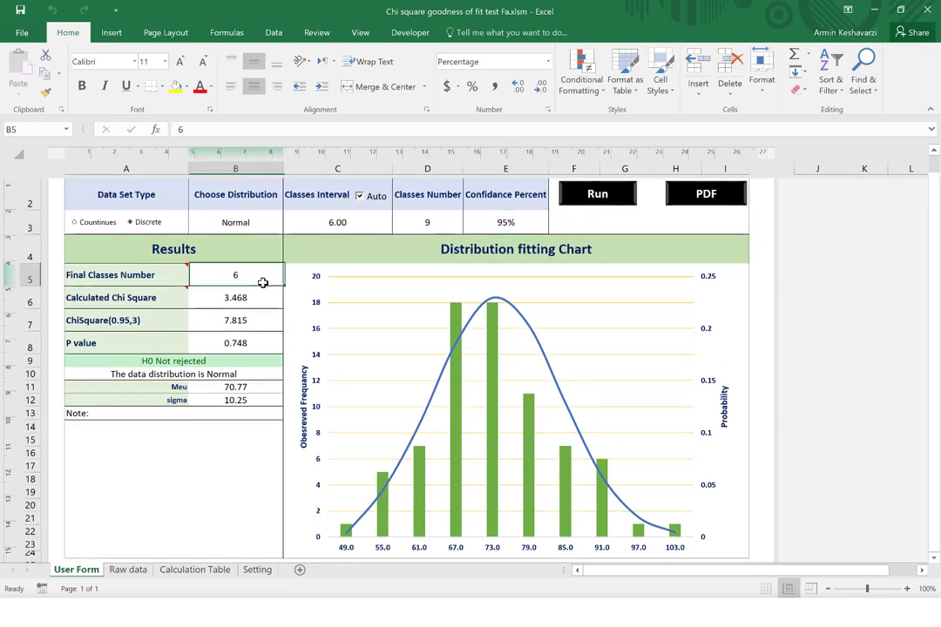
scroll(262, 283, "up", 2)
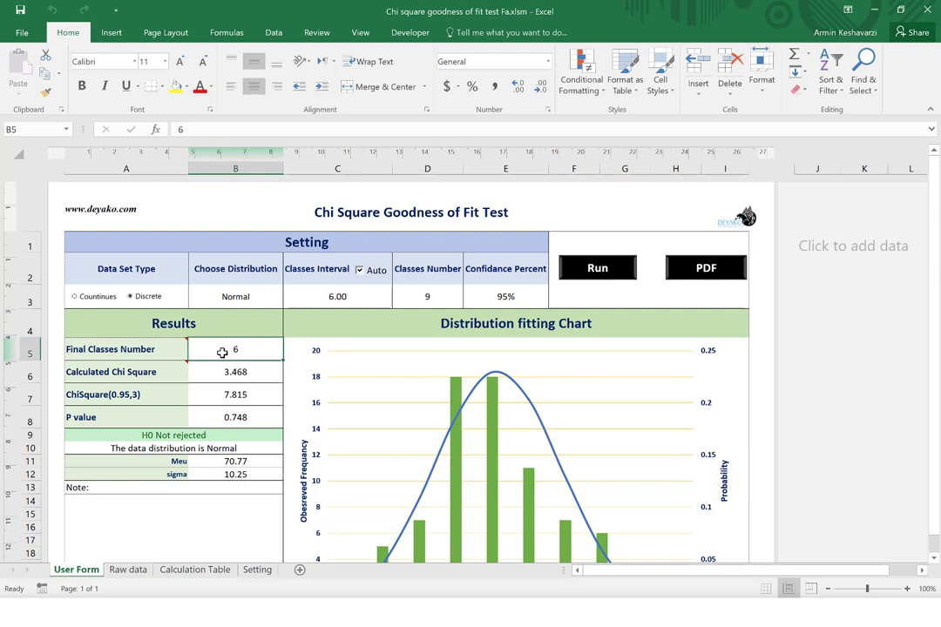
left_click(220, 371)
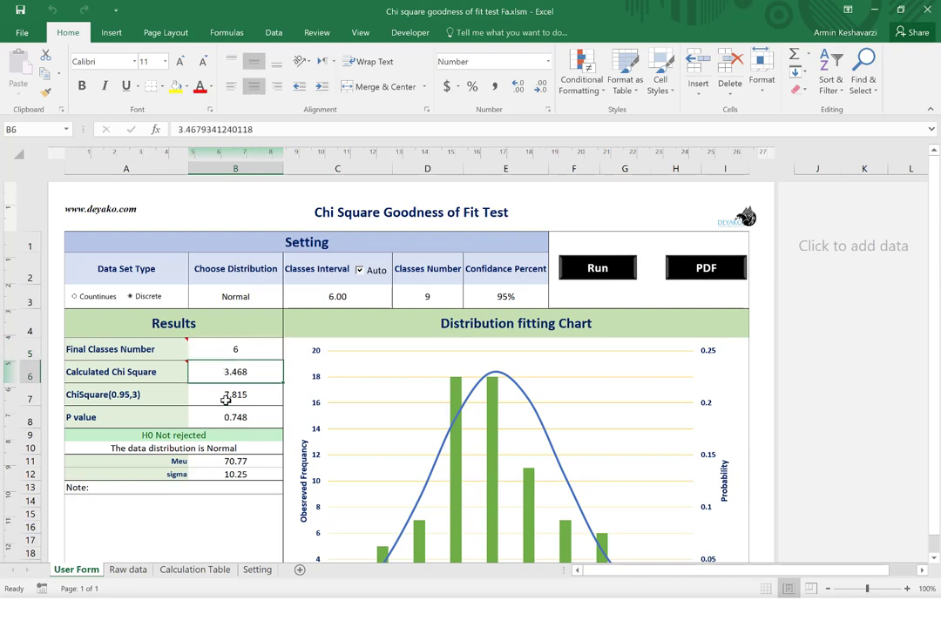
left_click(226, 397)
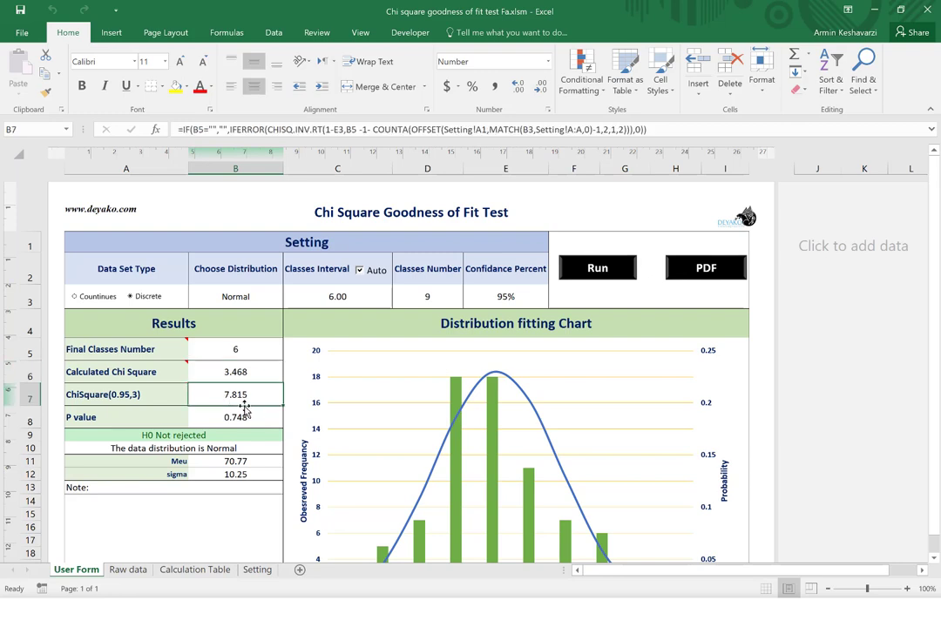
left_click(138, 394)
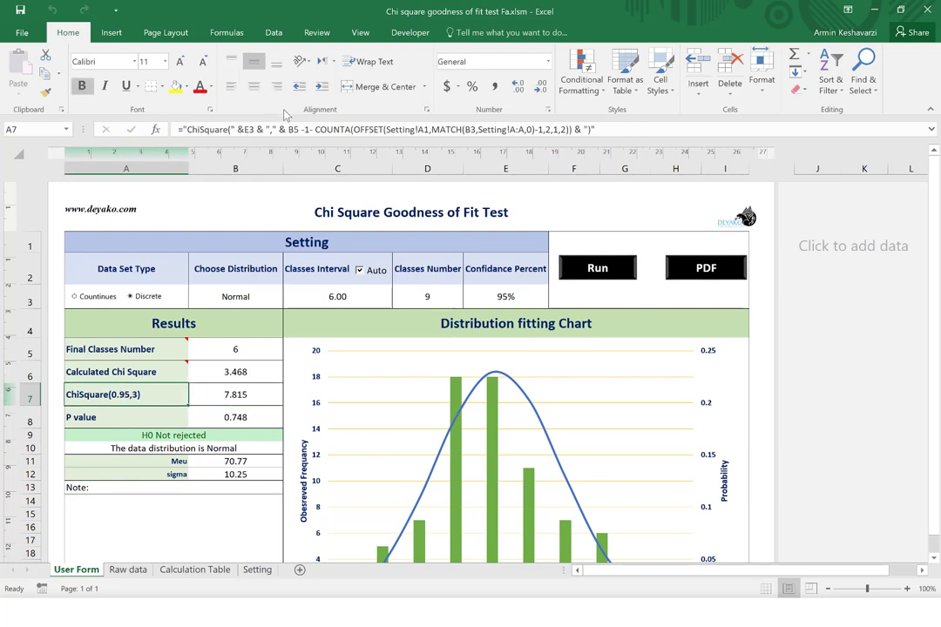
Change &E3 to &1-E3 in A7 so the label reads ChiSquare(0.05,3), then recheck results.
left_click(247, 129)
type("1-")
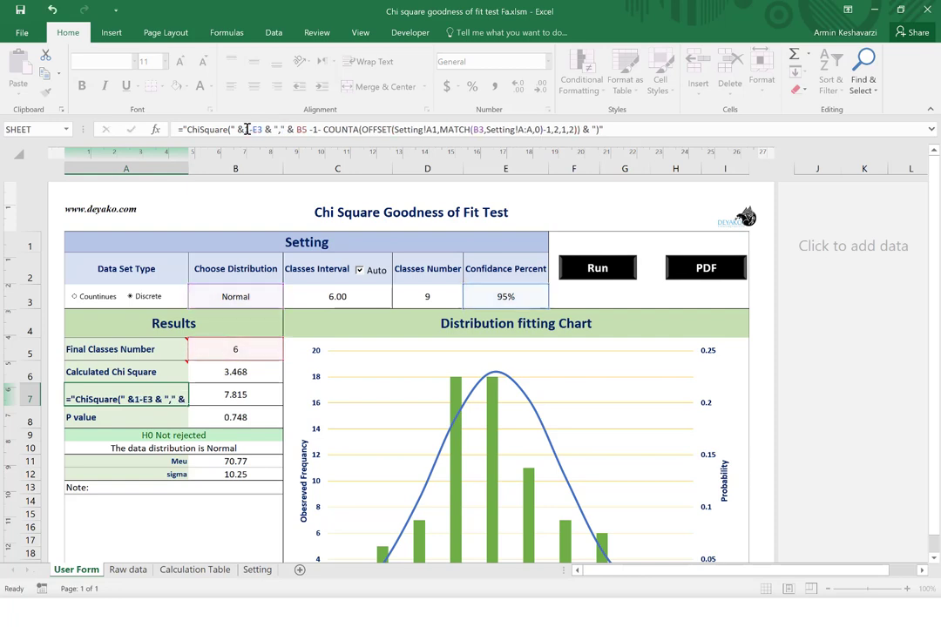
key("Return")
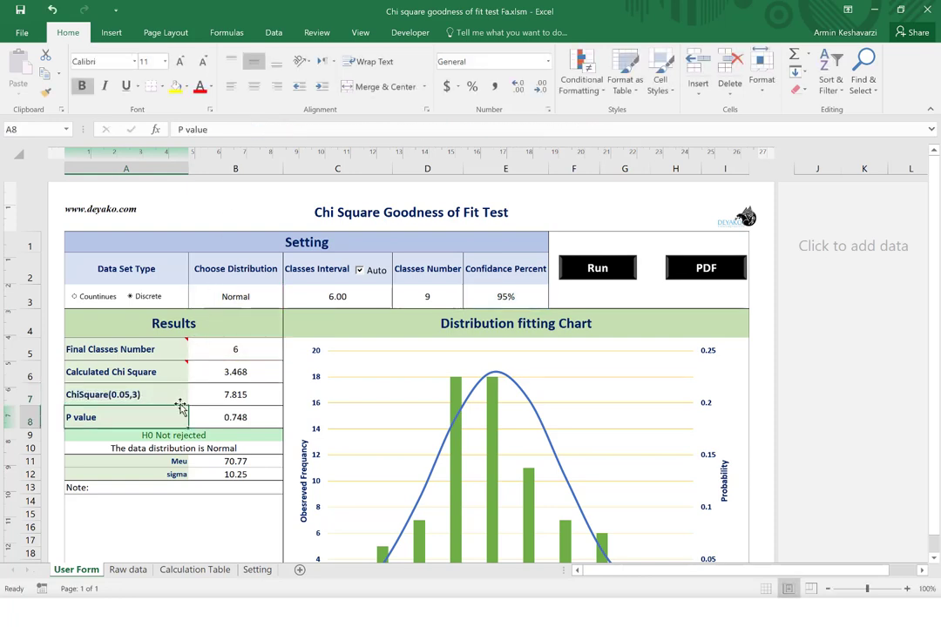
left_click(174, 395)
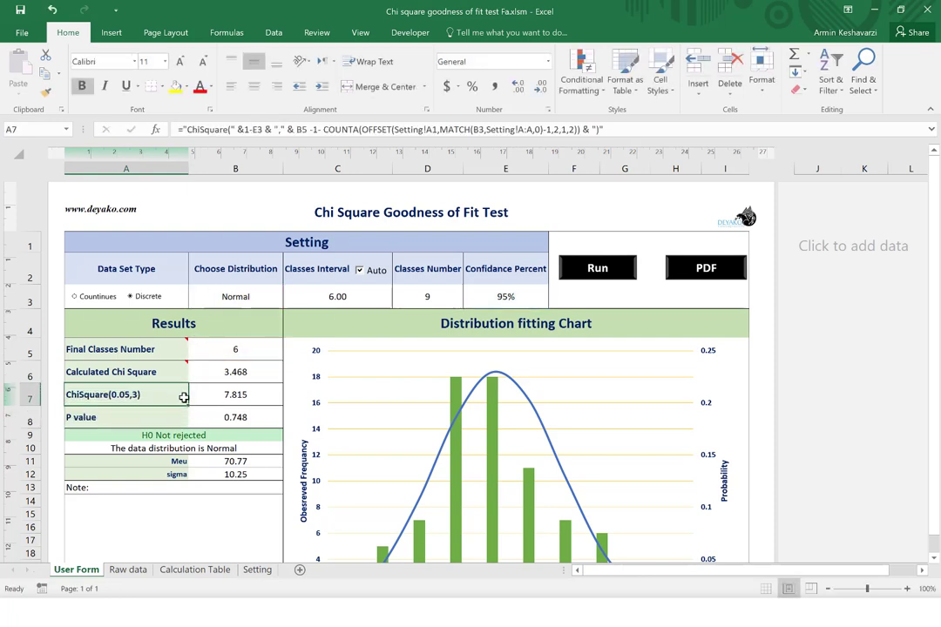
left_click(223, 397)
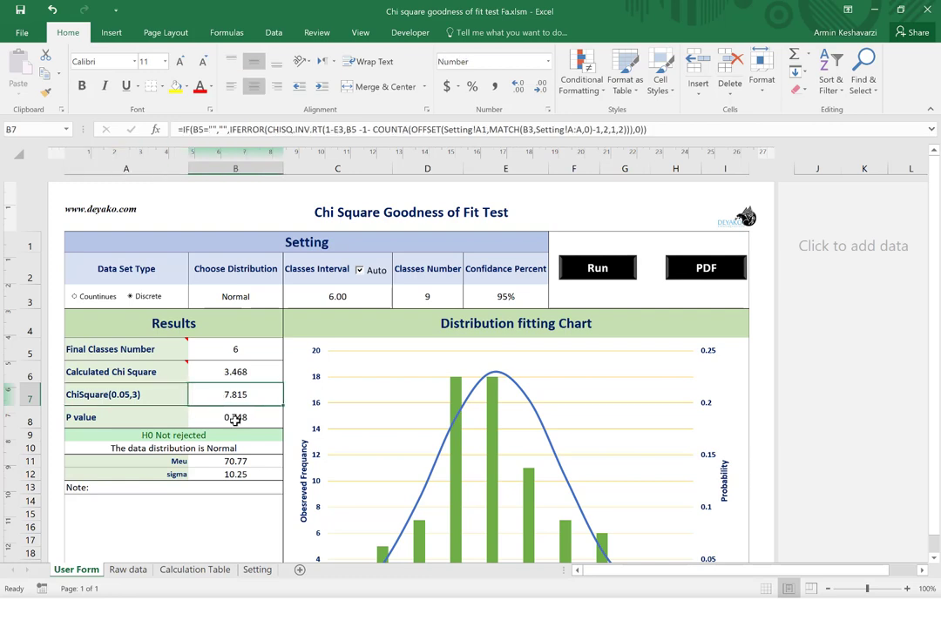
left_click(253, 366)
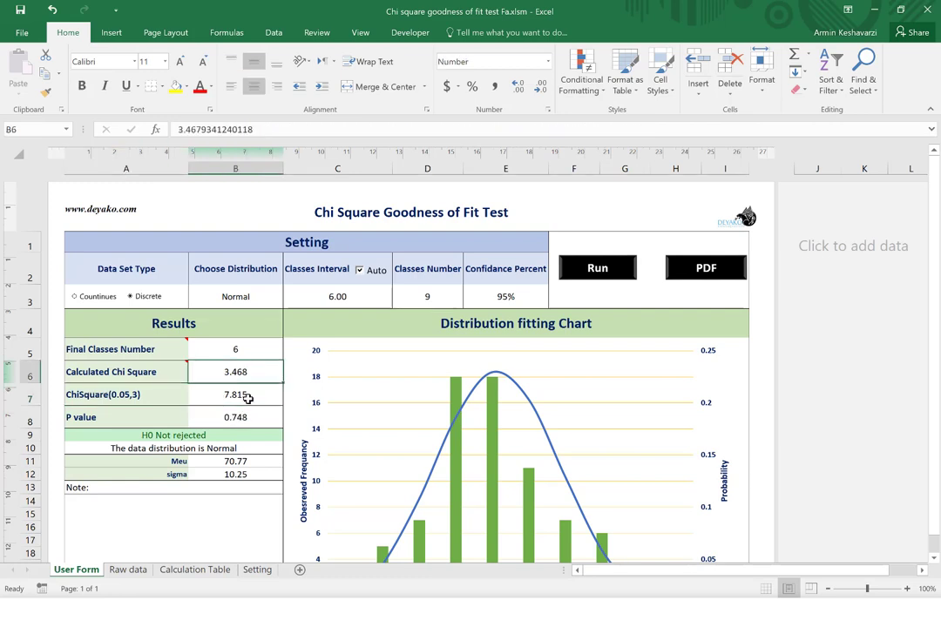
left_click(248, 399)
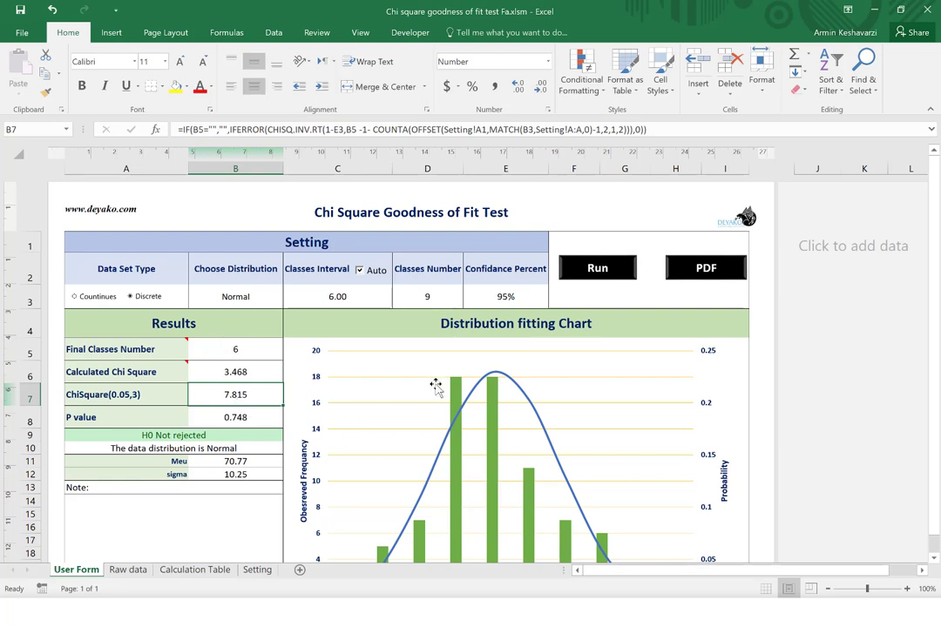
left_click(267, 413)
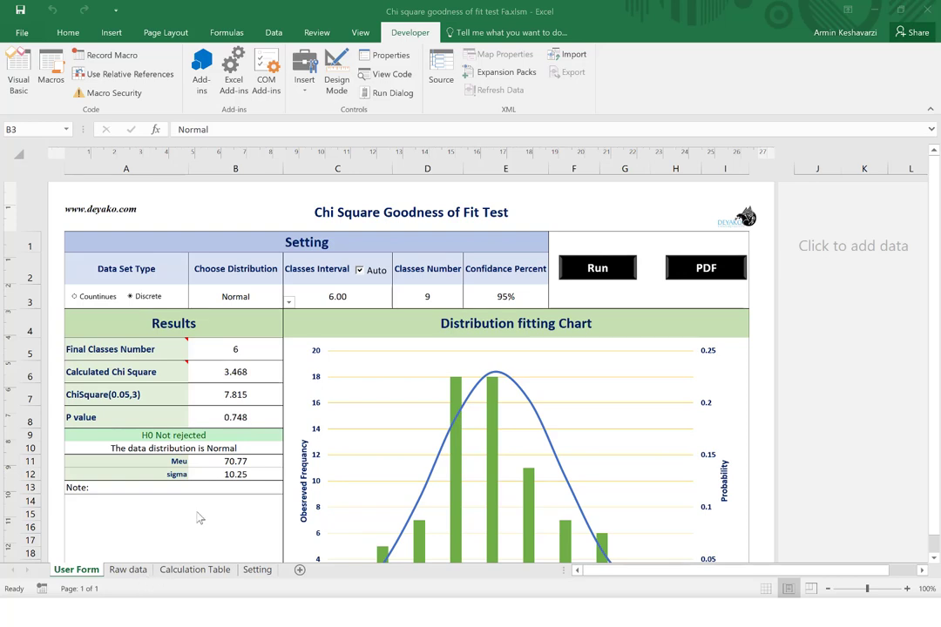
left_click(132, 574)
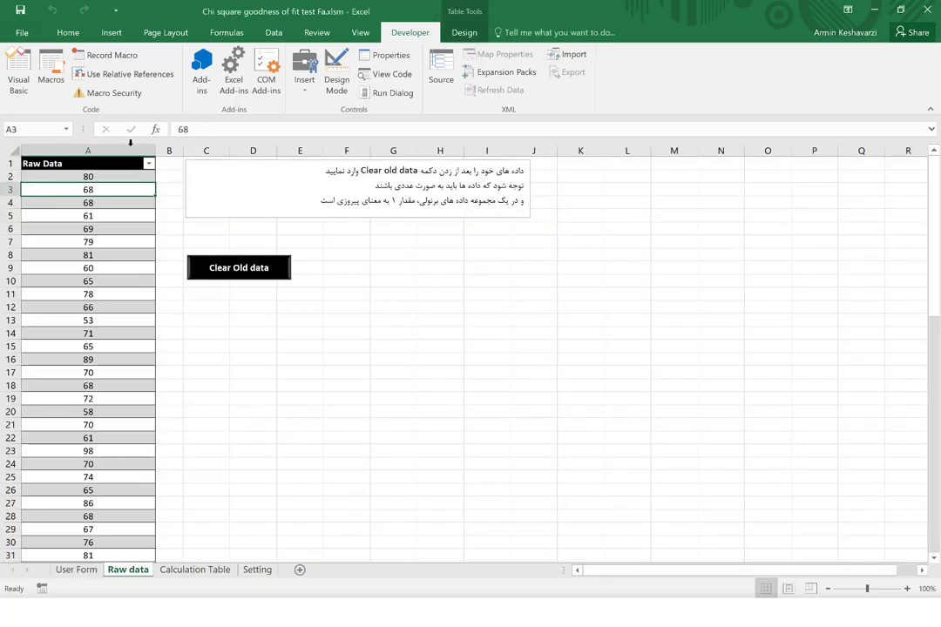
scroll(101, 342, "down", 4)
scroll(102, 345, "down", 8)
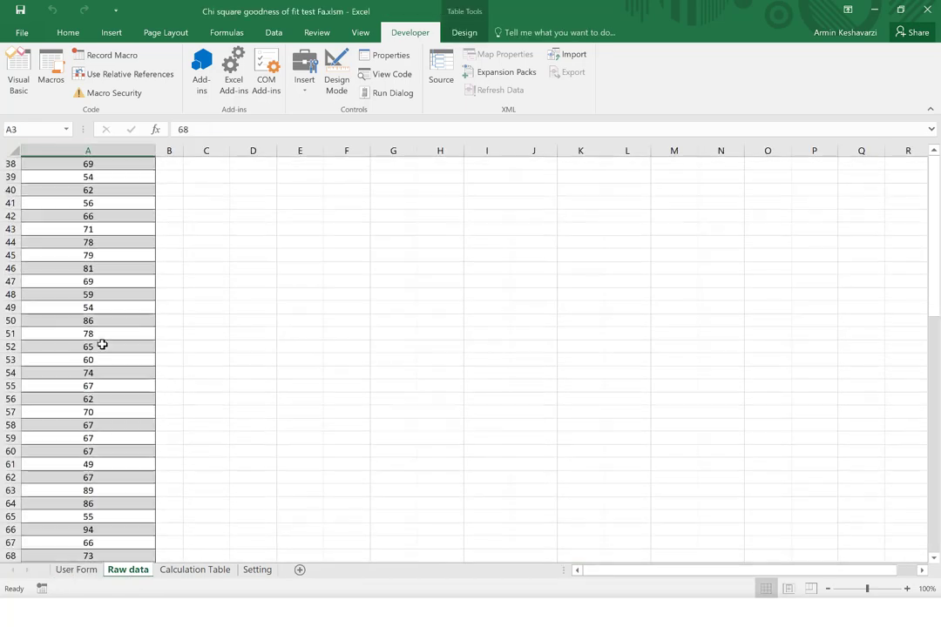
scroll(102, 345, "up", 2)
scroll(101, 347, "up", 10)
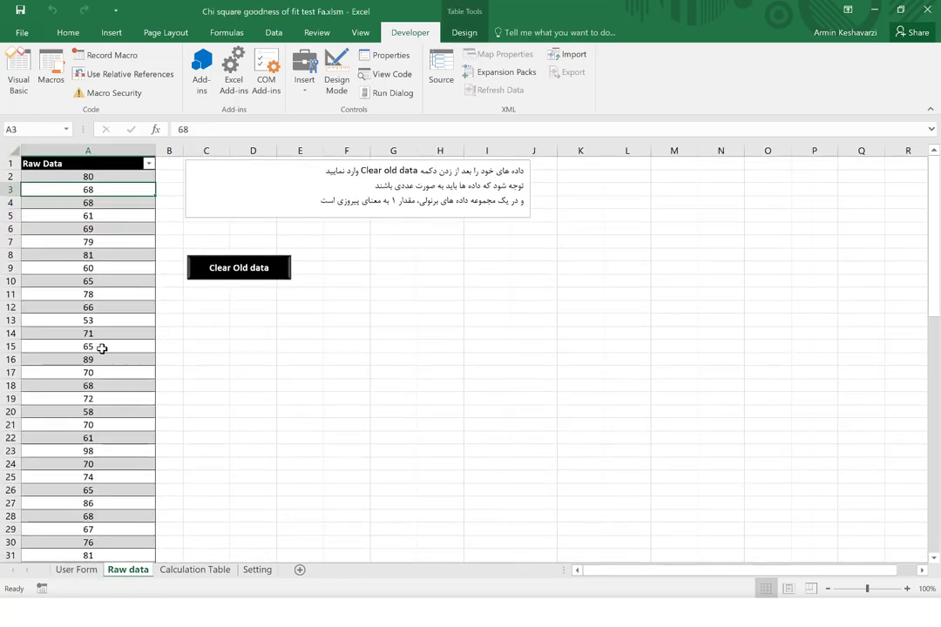
left_click(86, 571)
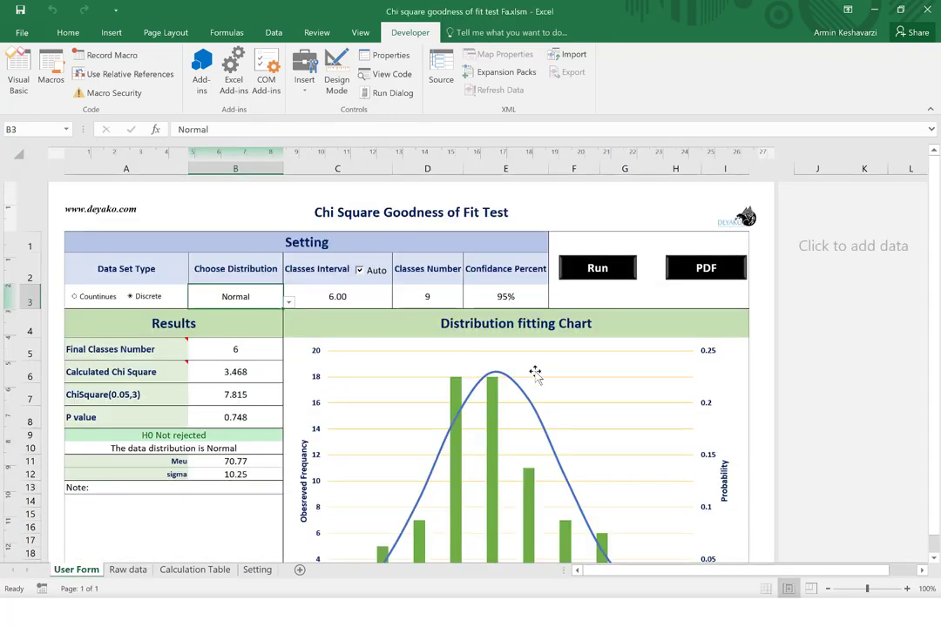
scroll(572, 435, "down", 1)
scroll(571, 435, "down", 1)
scroll(572, 435, "up", 2)
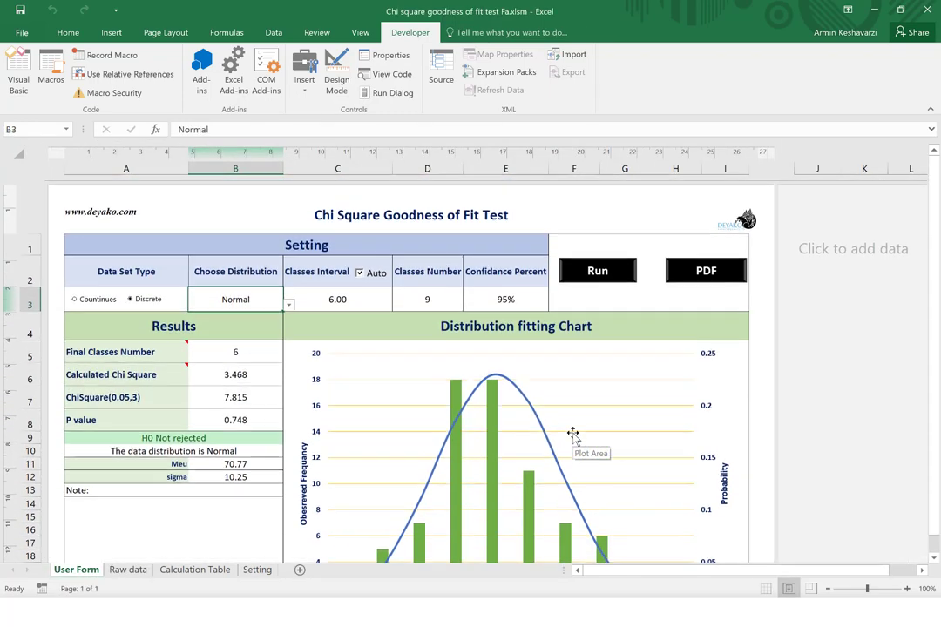
Set the distribution to Possion and run the goodness-of-fit test.
left_click(289, 304)
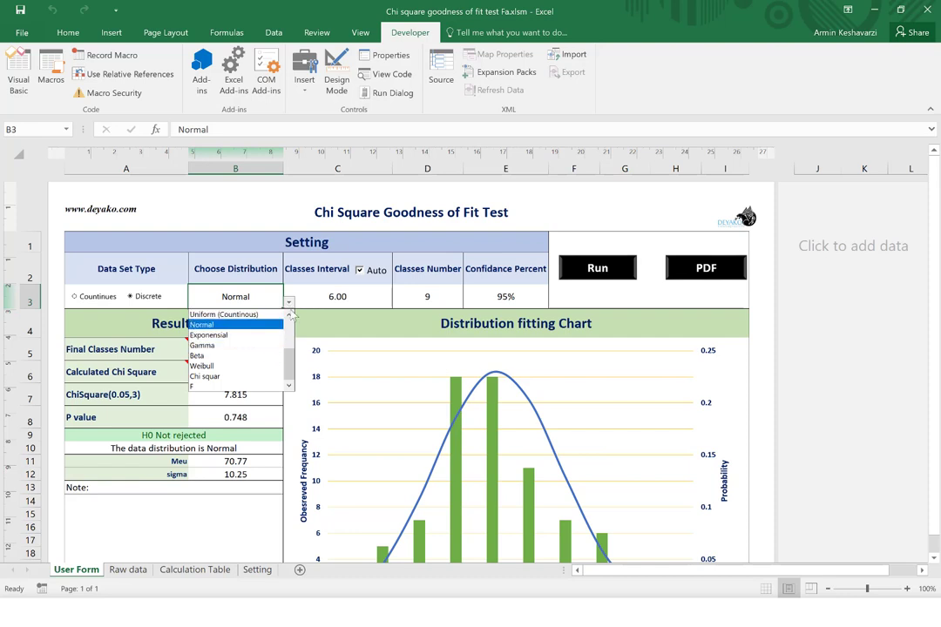
left_click(289, 315)
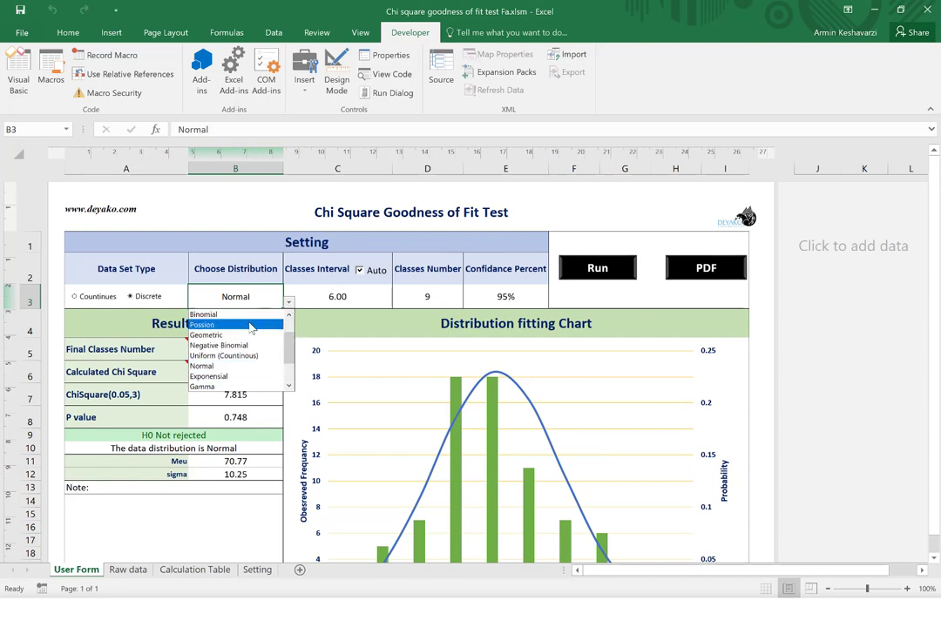
left_click(250, 325)
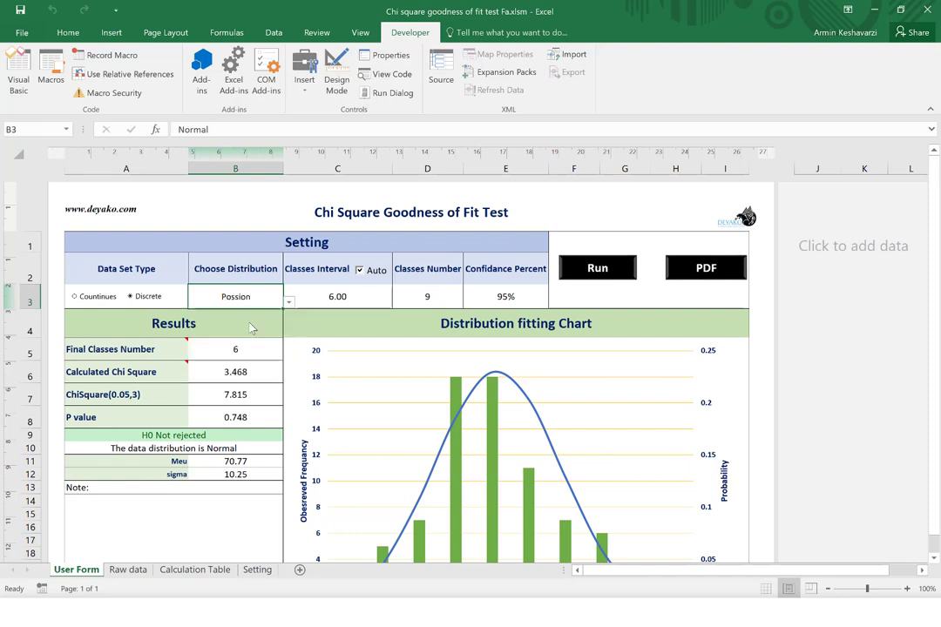
left_click(623, 272)
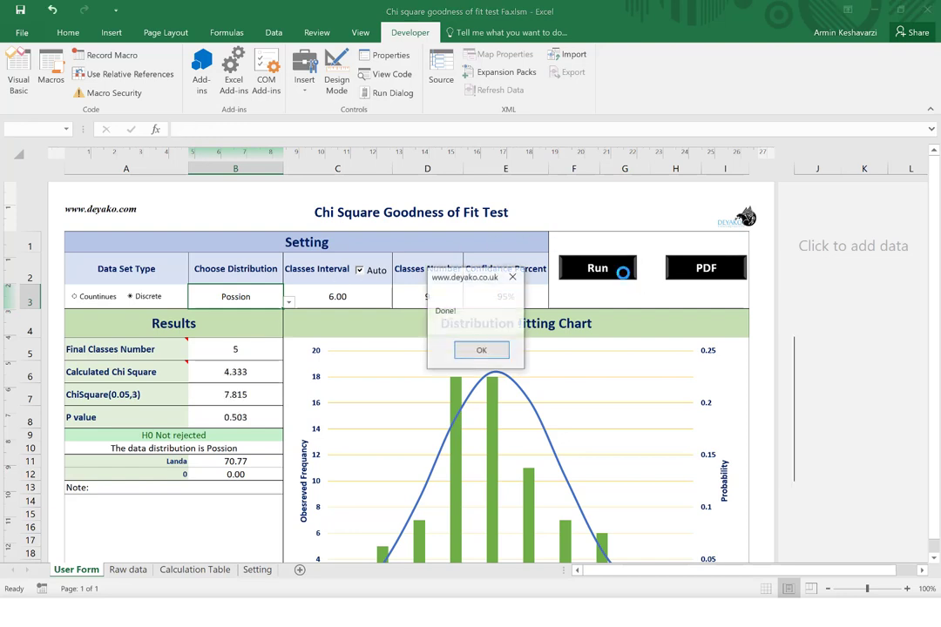
left_click(478, 352)
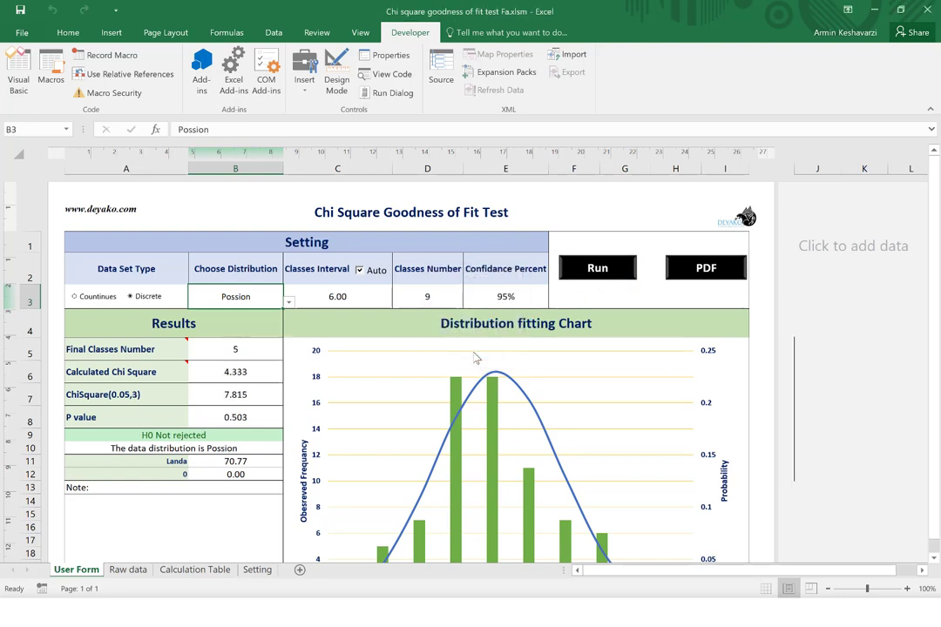
Check the Possion results: 5 classes, chi square 4.333 below 7.815, P value 0.503, H0 not rejected.
scroll(453, 461, "down", 3)
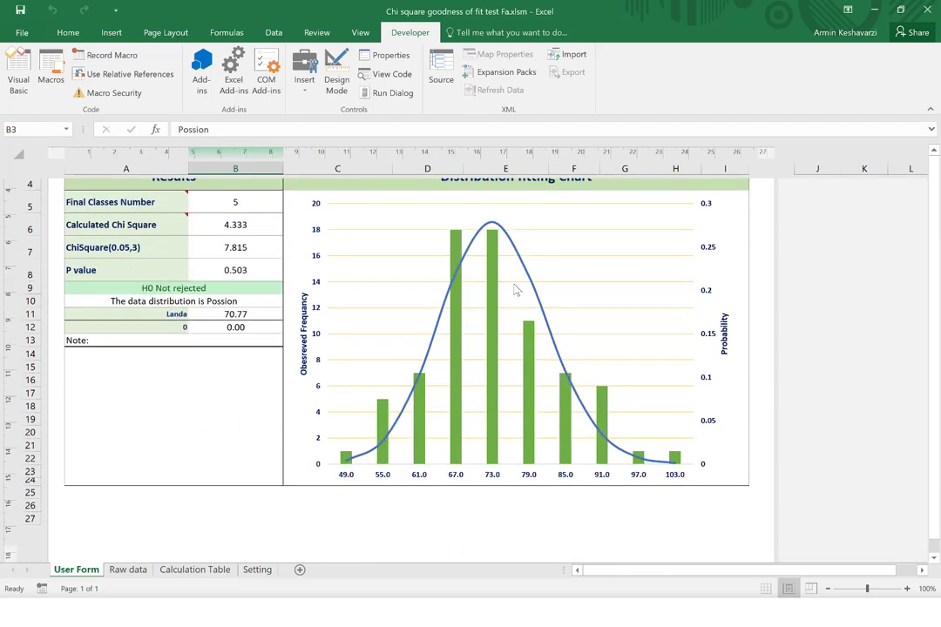
scroll(647, 405, "down", 1)
scroll(332, 303, "up", 3)
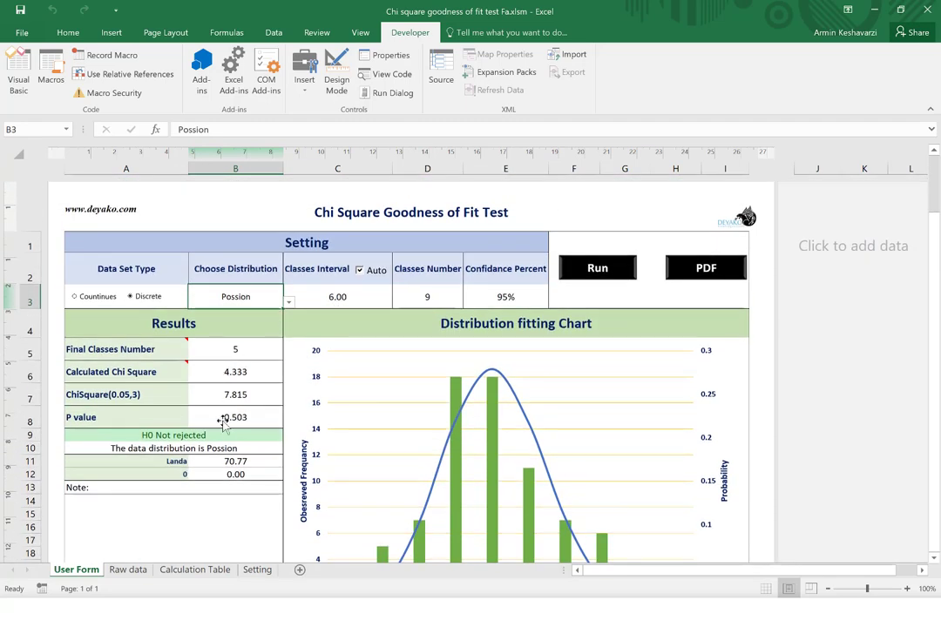
left_click(230, 440)
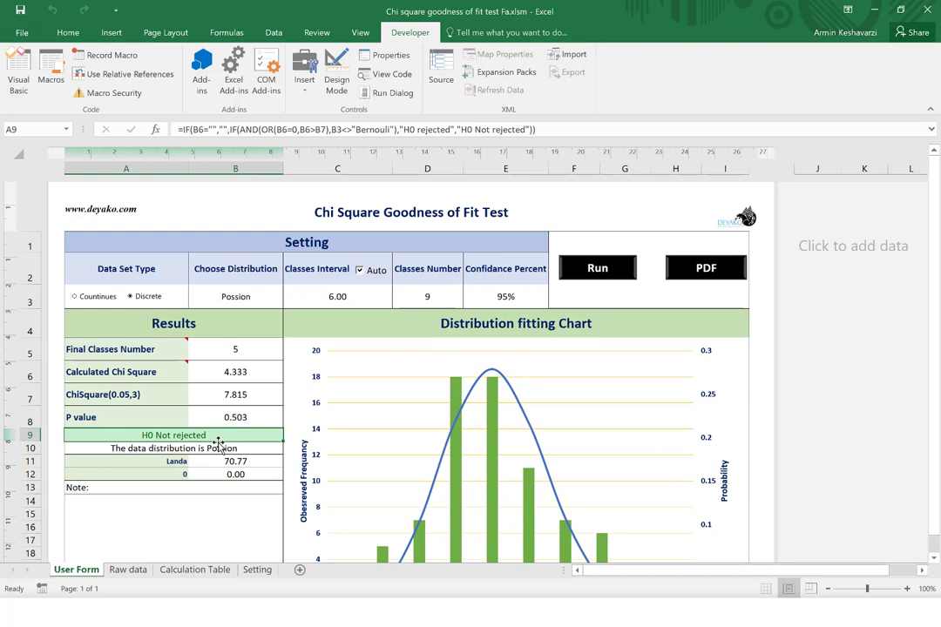
left_click(218, 447)
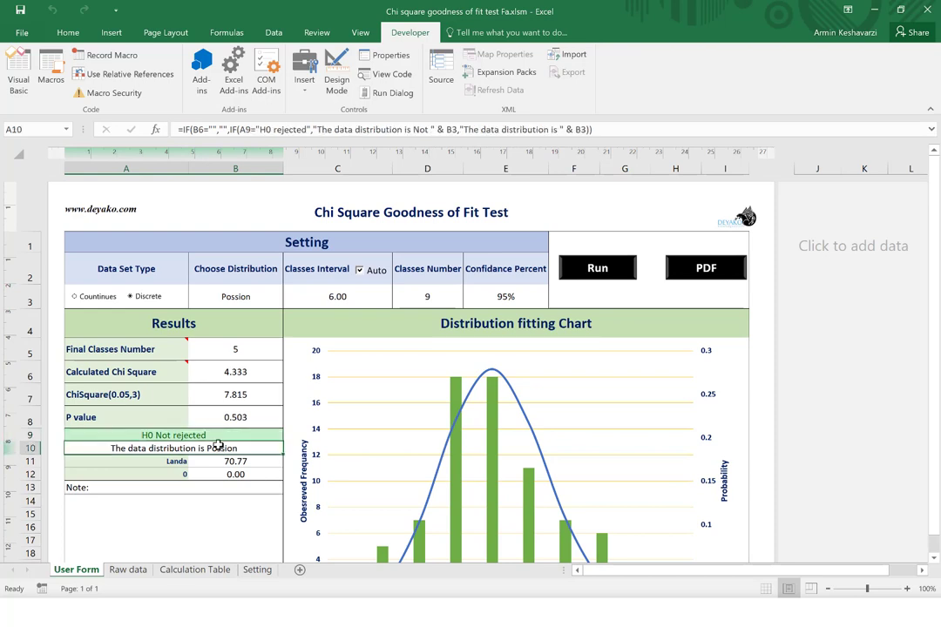
left_click(272, 299)
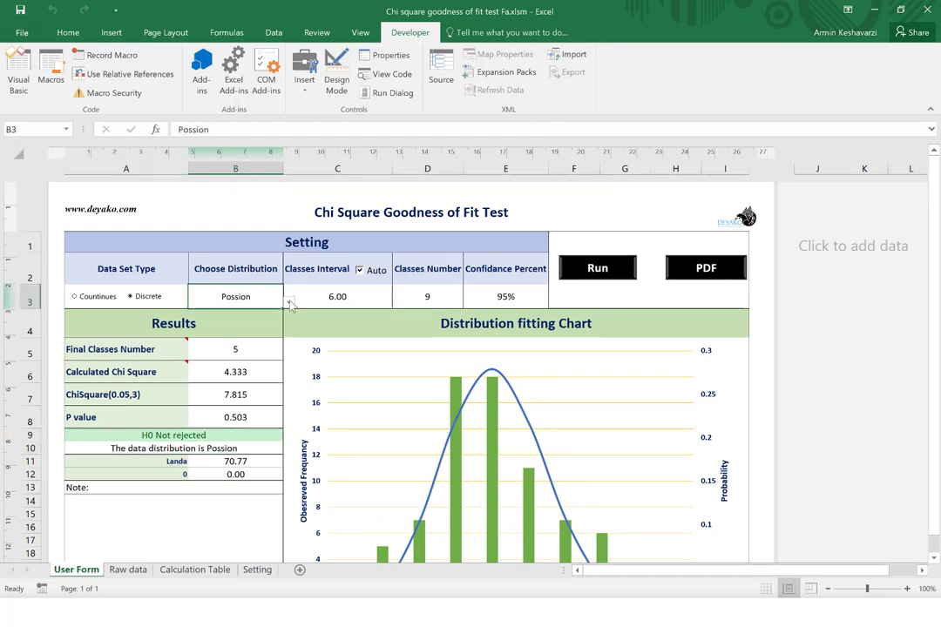
Set the distribution choice to Find Distribution, run the test and dismiss both messages.
left_click(289, 303)
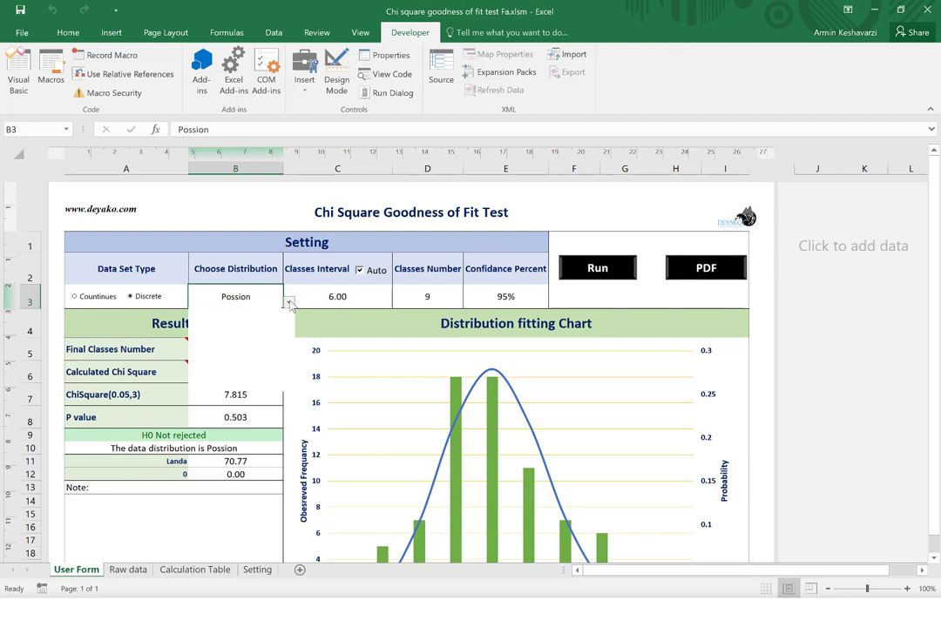
scroll(291, 319, "up", 1)
scroll(291, 319, "up", 3)
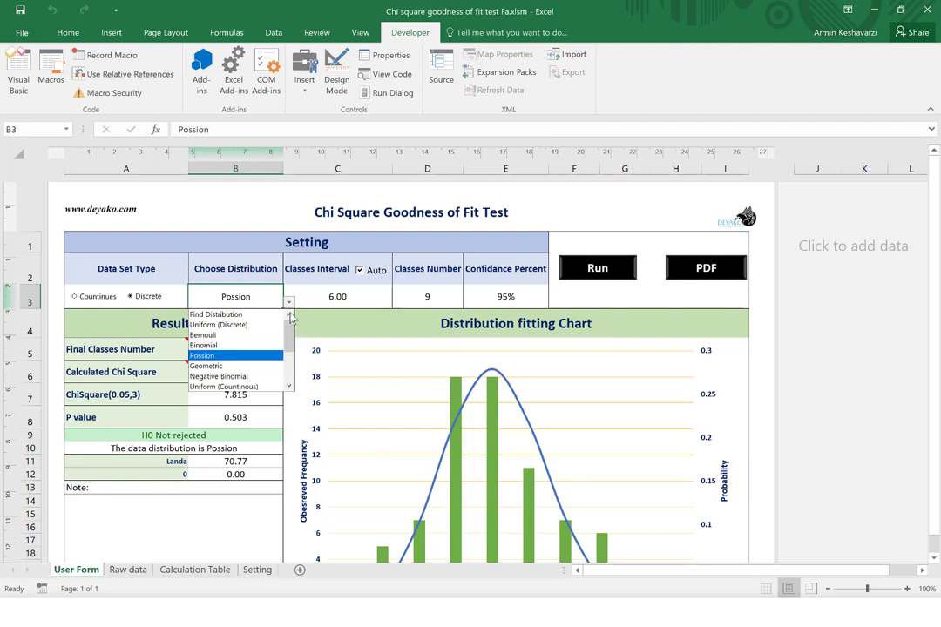
left_click(258, 316)
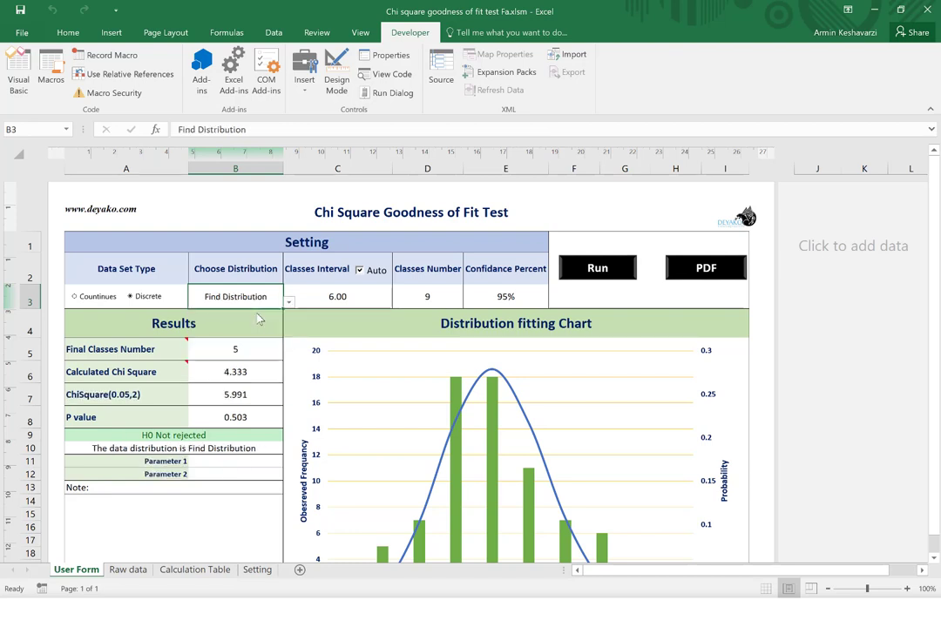
left_click(581, 267)
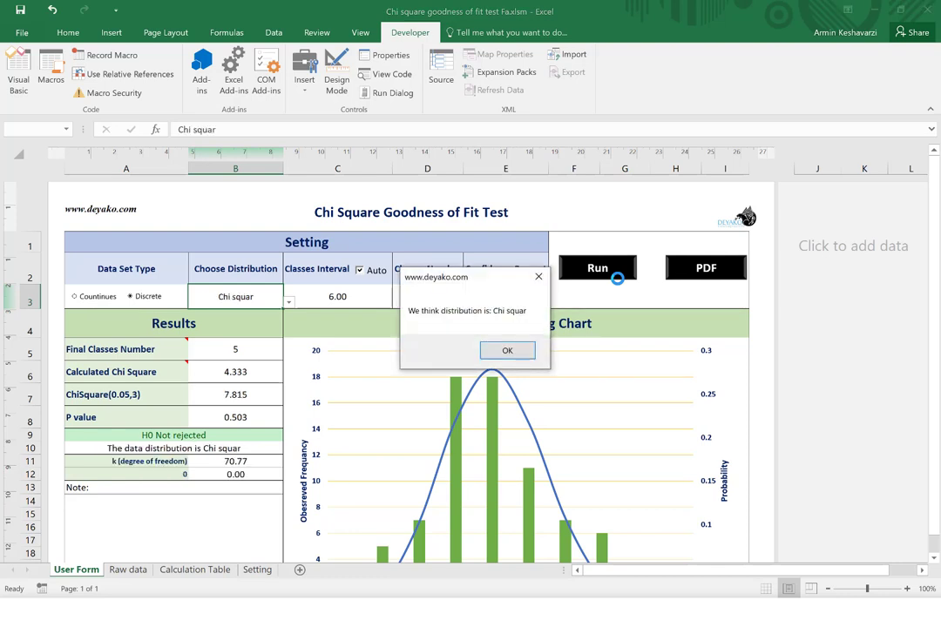
left_click(497, 351)
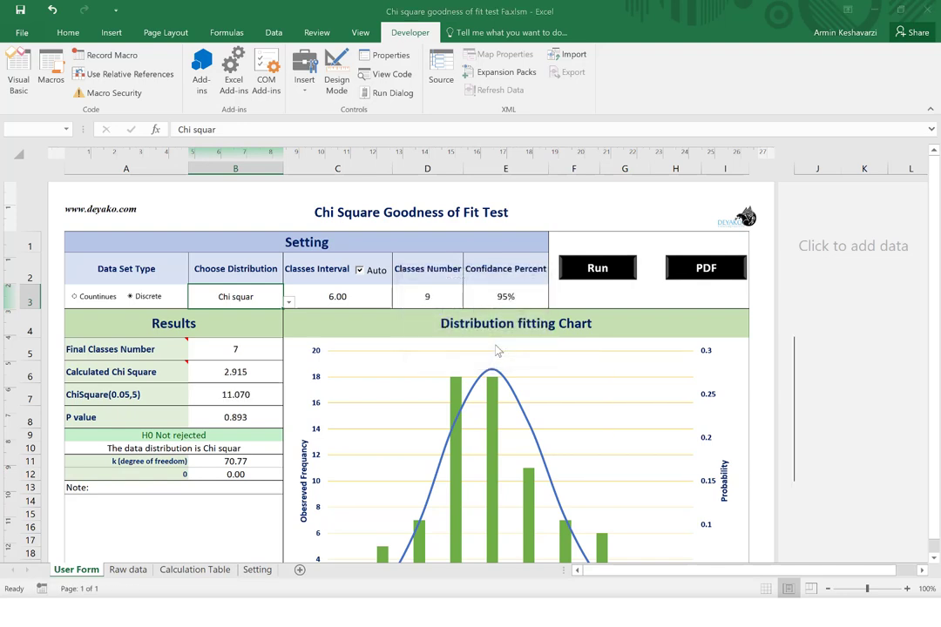
left_click(497, 351)
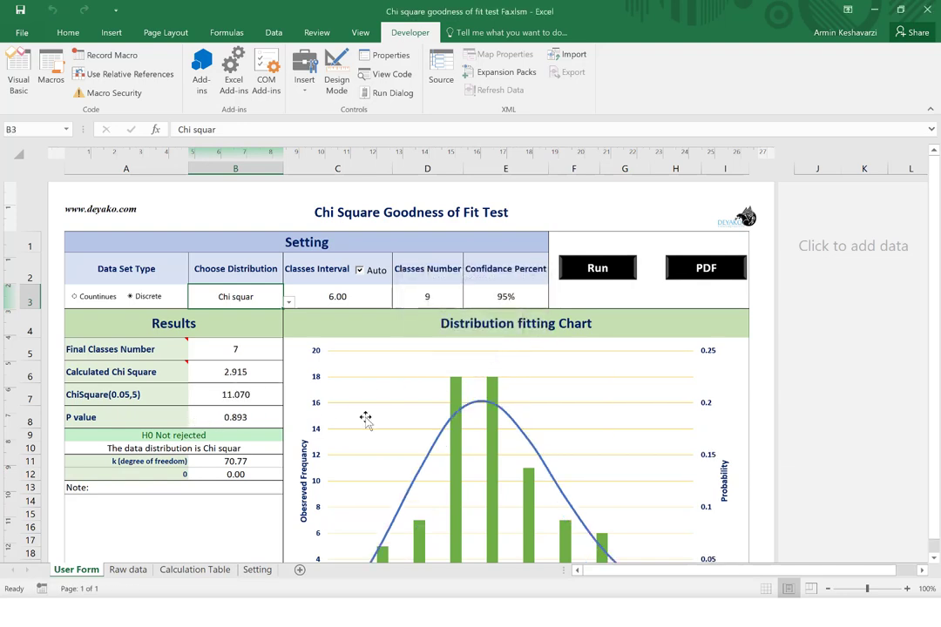
Review the Chi squar fit: 7 classes, chi square 2.915 below 11.070, P value 0.893.
scroll(366, 419, "down", 2)
scroll(353, 454, "down", 1)
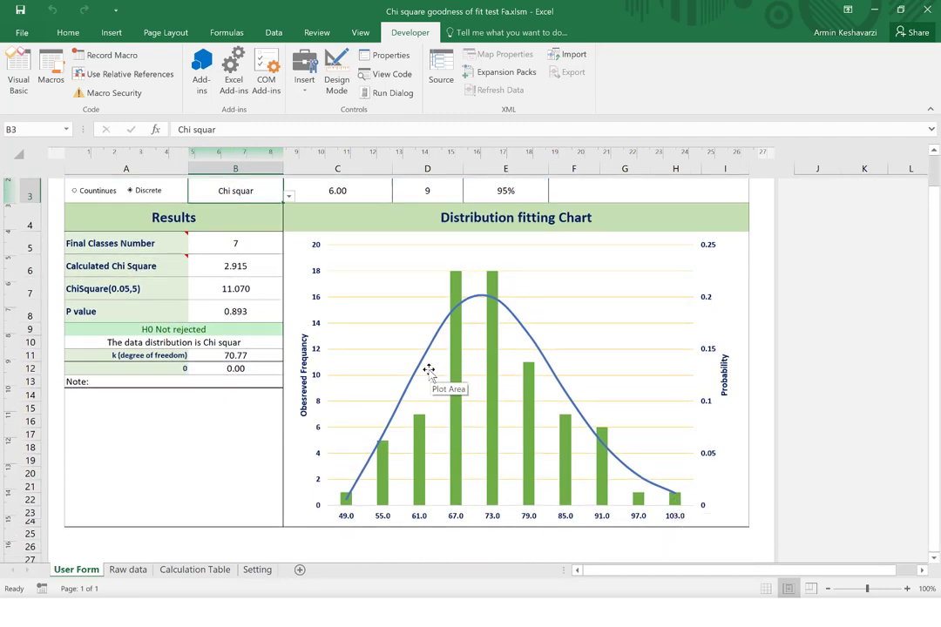
left_click(223, 274)
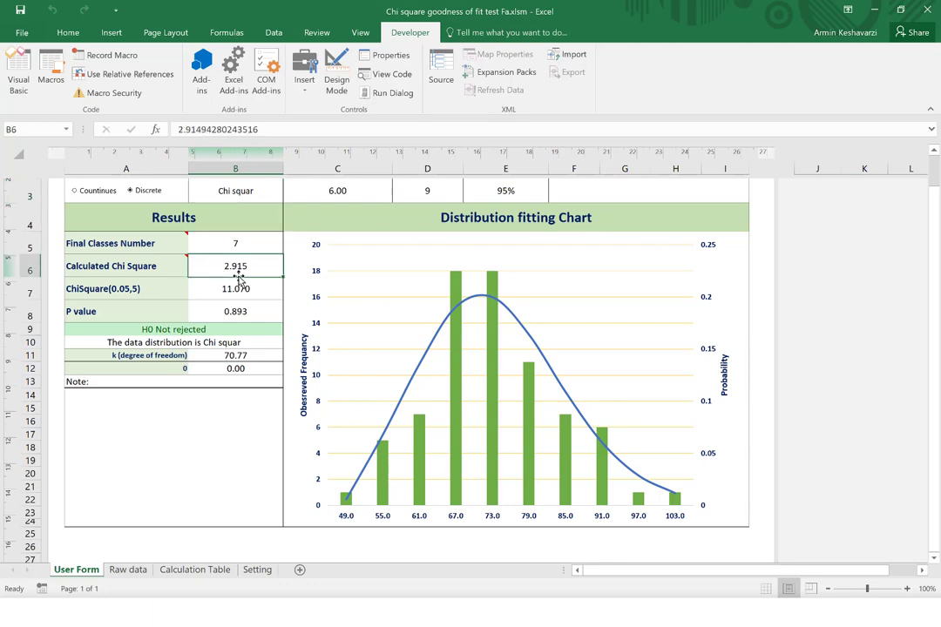
scroll(253, 273, "up", 2)
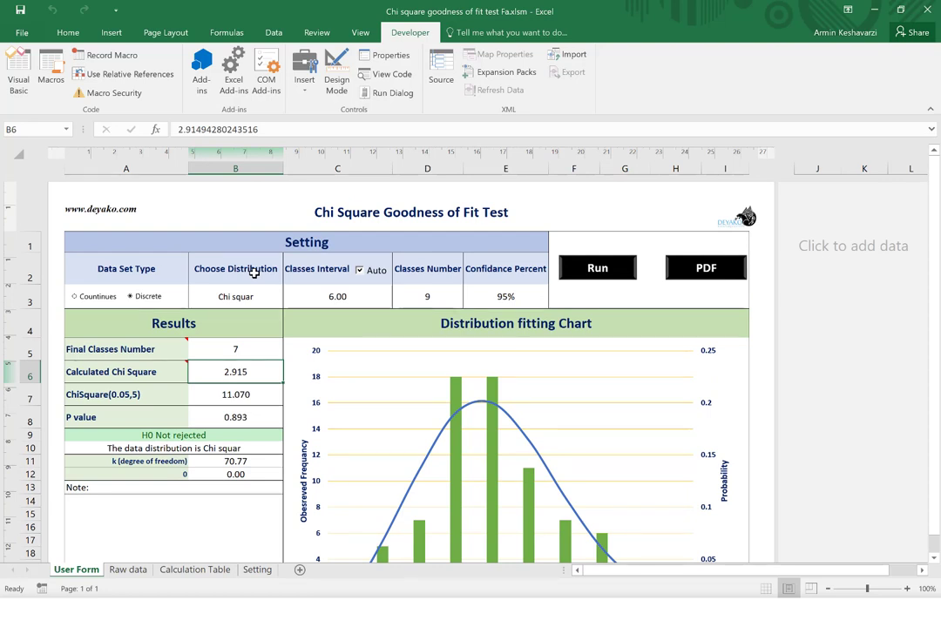
left_click(280, 297)
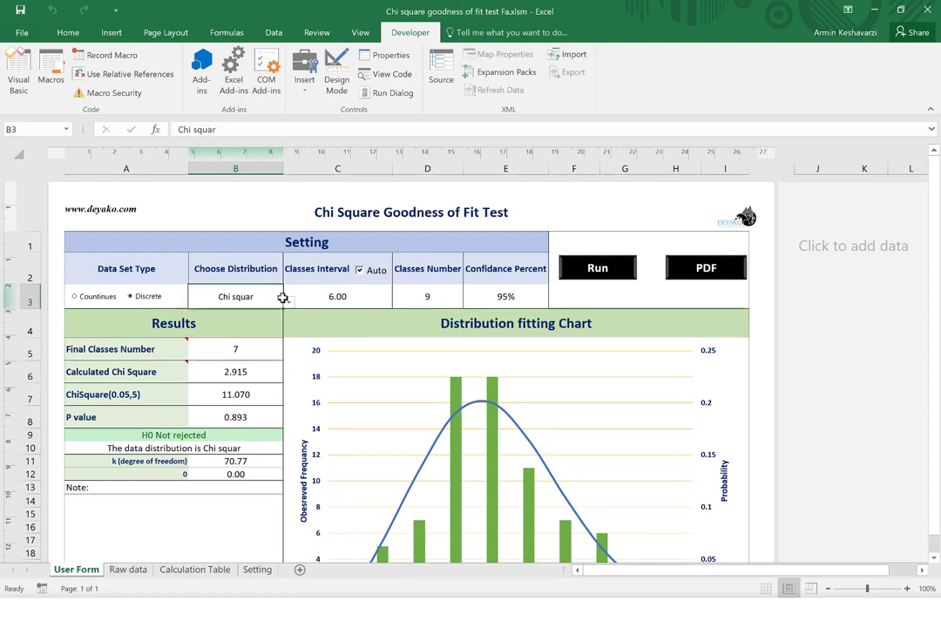
Select Normal as the distribution and rerun the test.
left_click(290, 302)
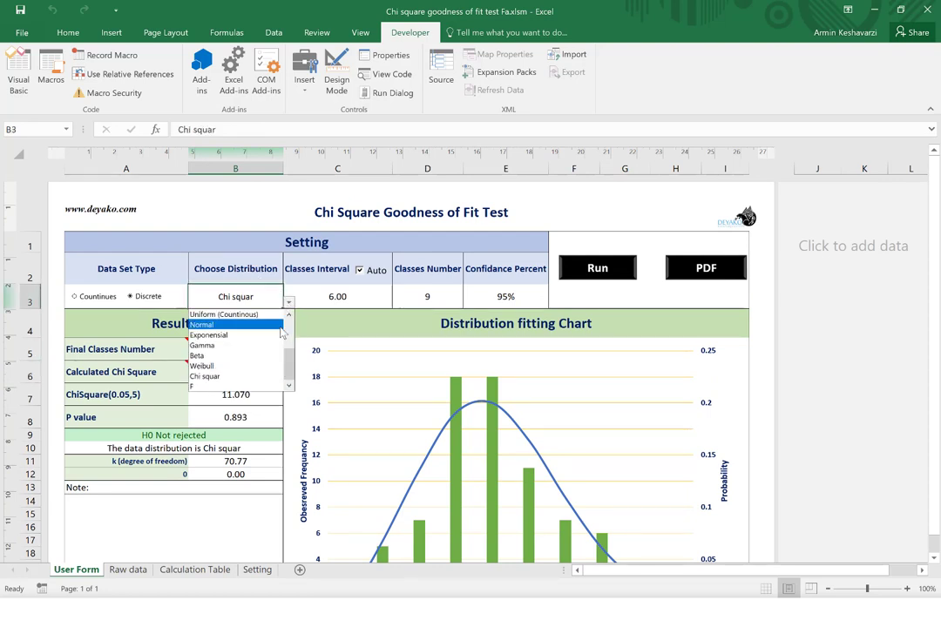
left_click(205, 324)
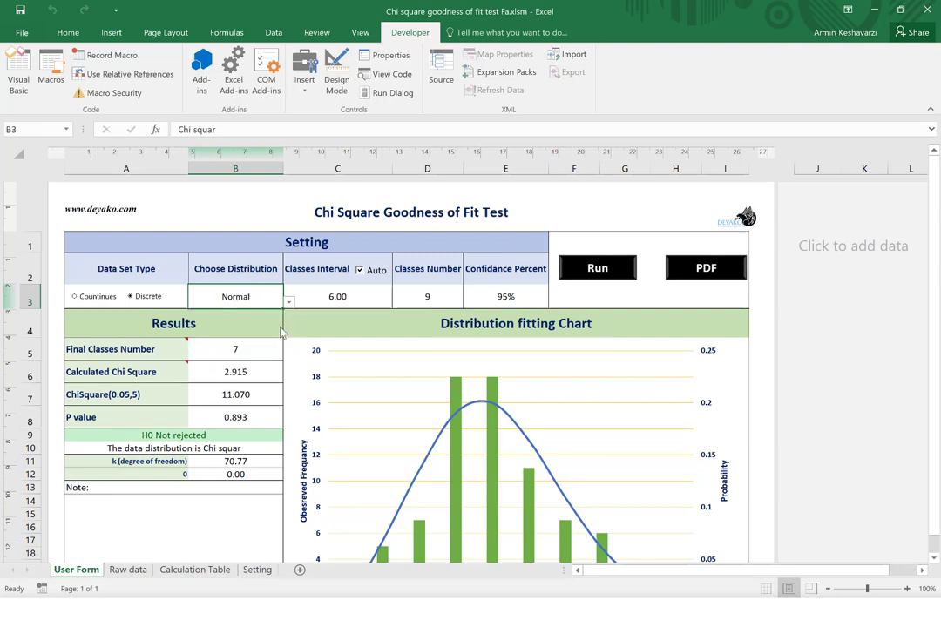
left_click(604, 266)
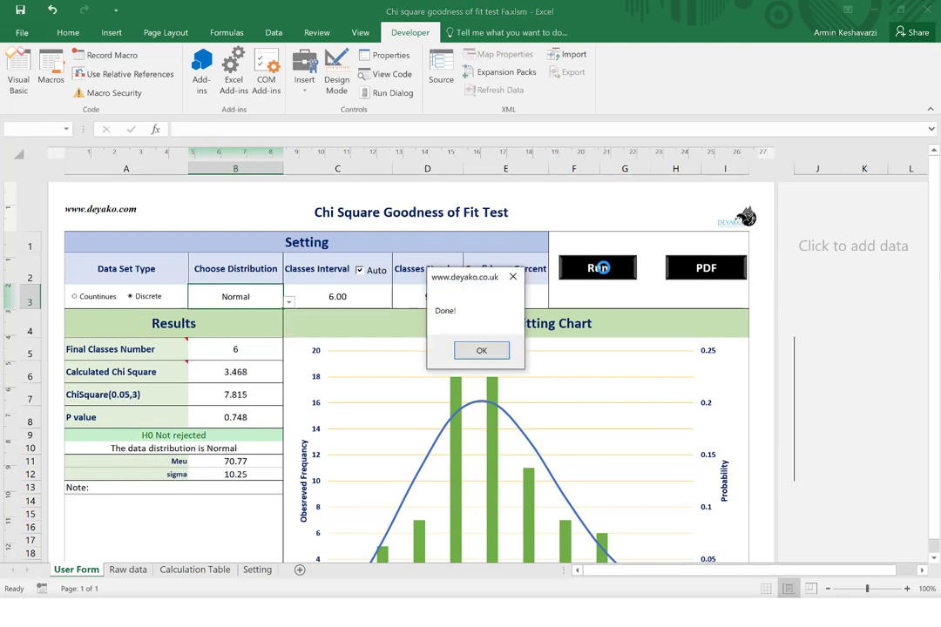
left_click(484, 350)
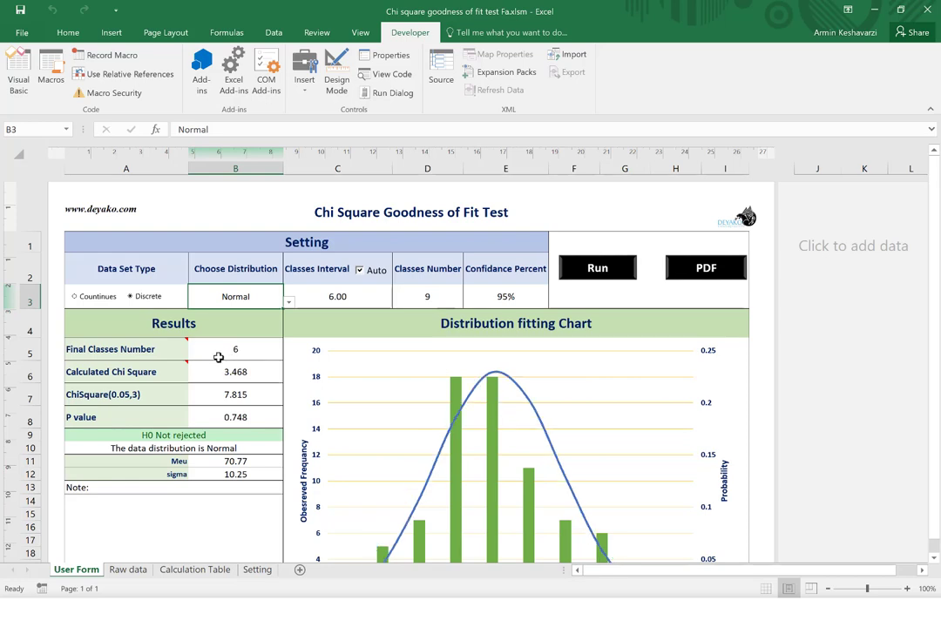
Check the Normal results: 6 final classes and chi square 3.468.
left_click(218, 356)
left_click(428, 297)
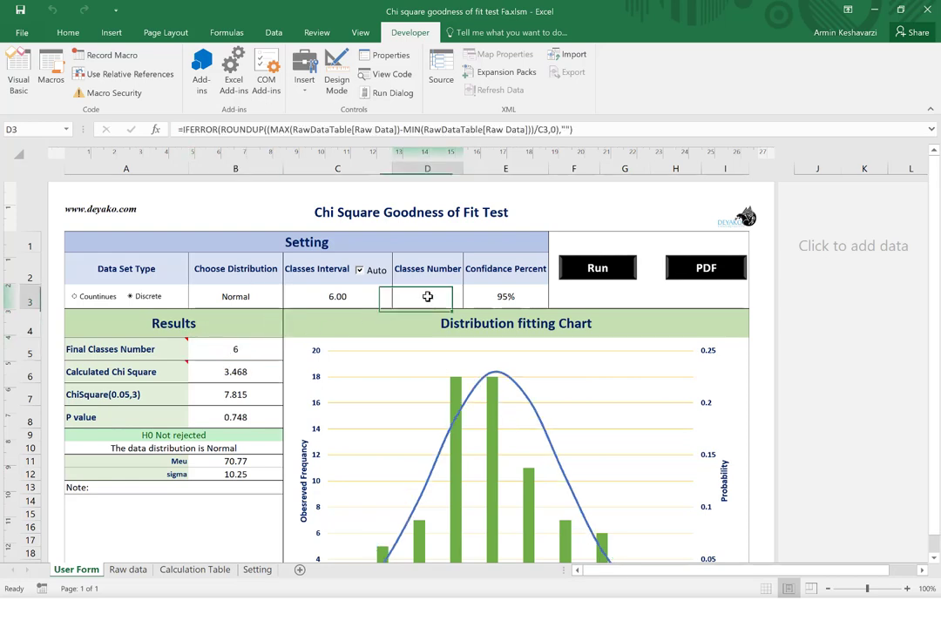
left_click(213, 378)
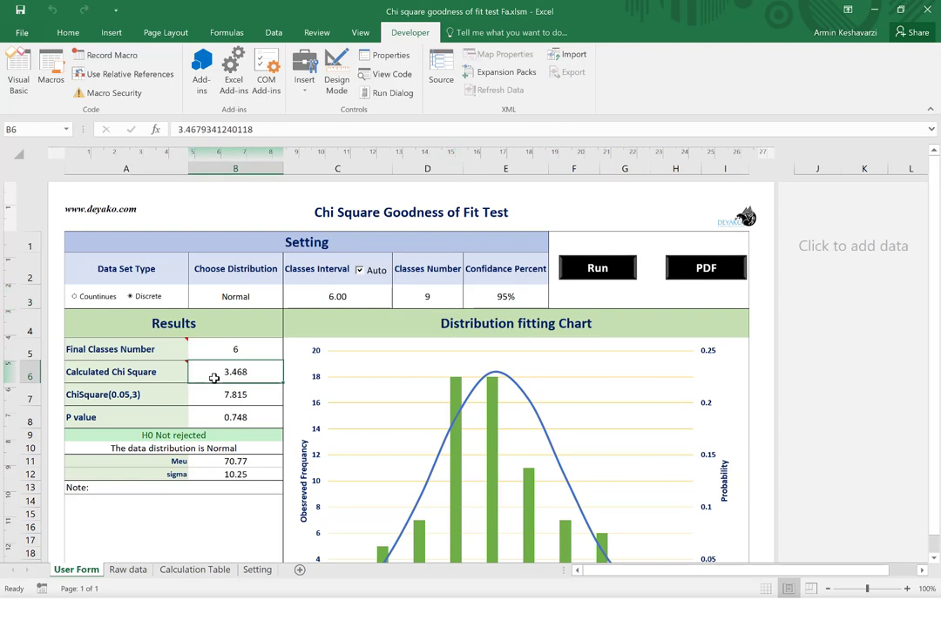
left_click(270, 297)
left_click(290, 303)
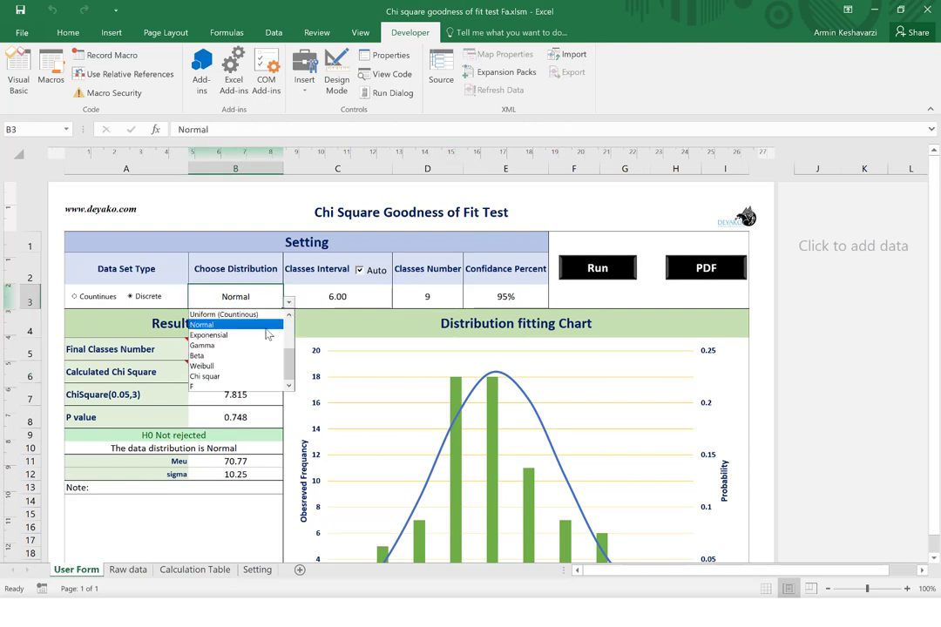
Pick Possion in B3 and rerun, then check 5 final classes and chi square 4.333.
scroll(261, 329, "up", 2)
scroll(248, 331, "up", 2)
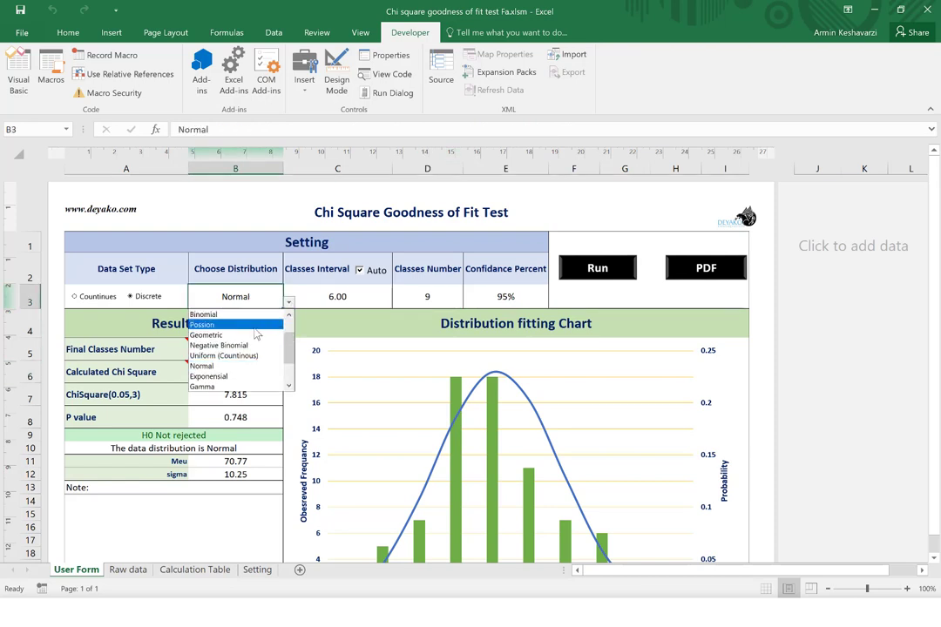
left_click(245, 325)
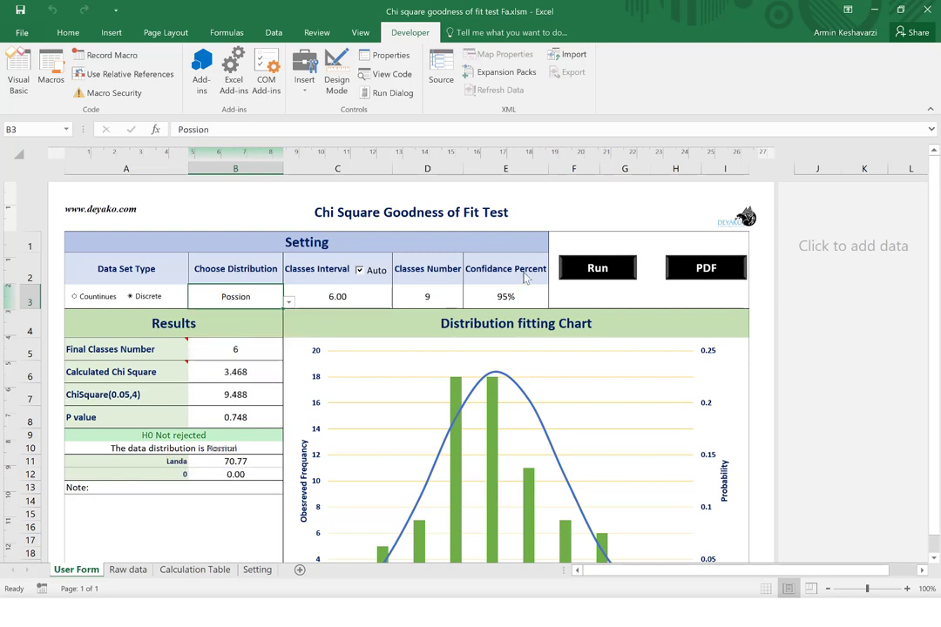
left_click(587, 267)
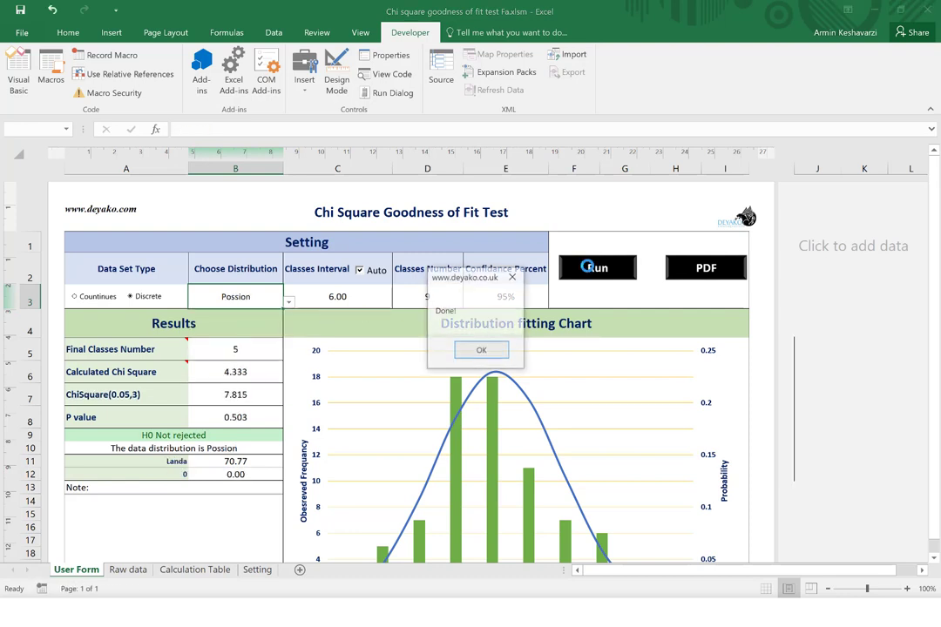
left_click(480, 351)
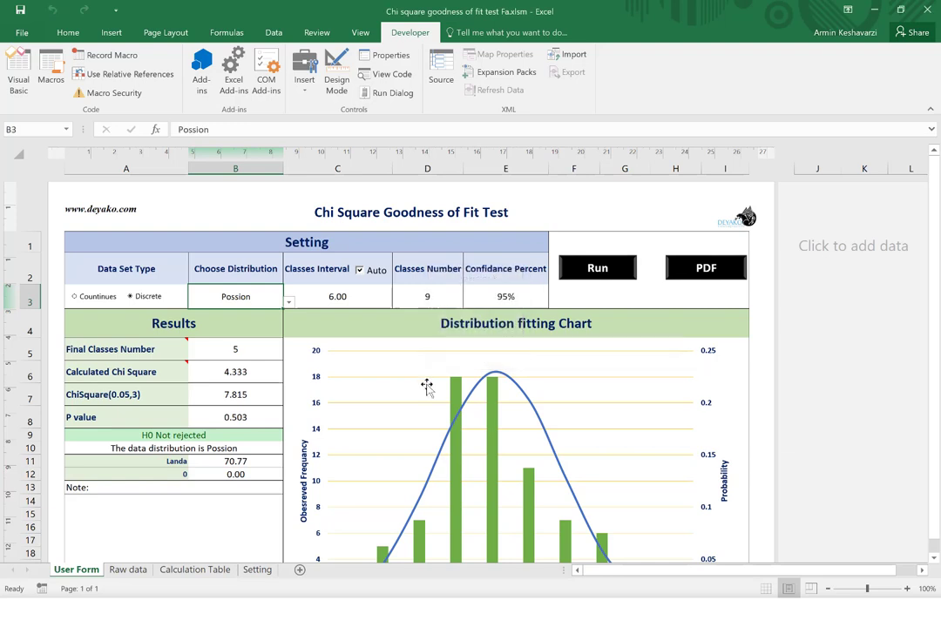
left_click(256, 347)
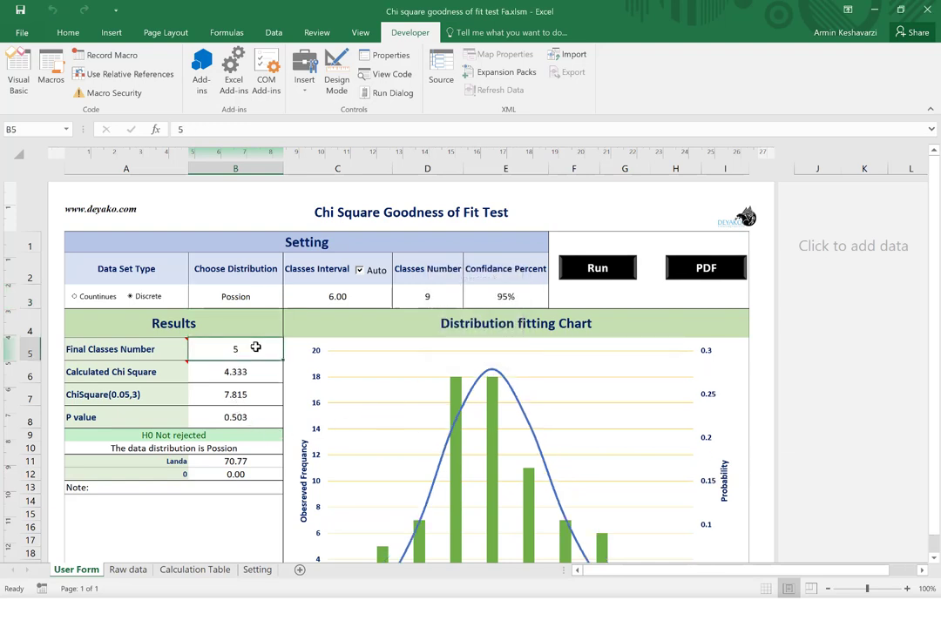
left_click(225, 371)
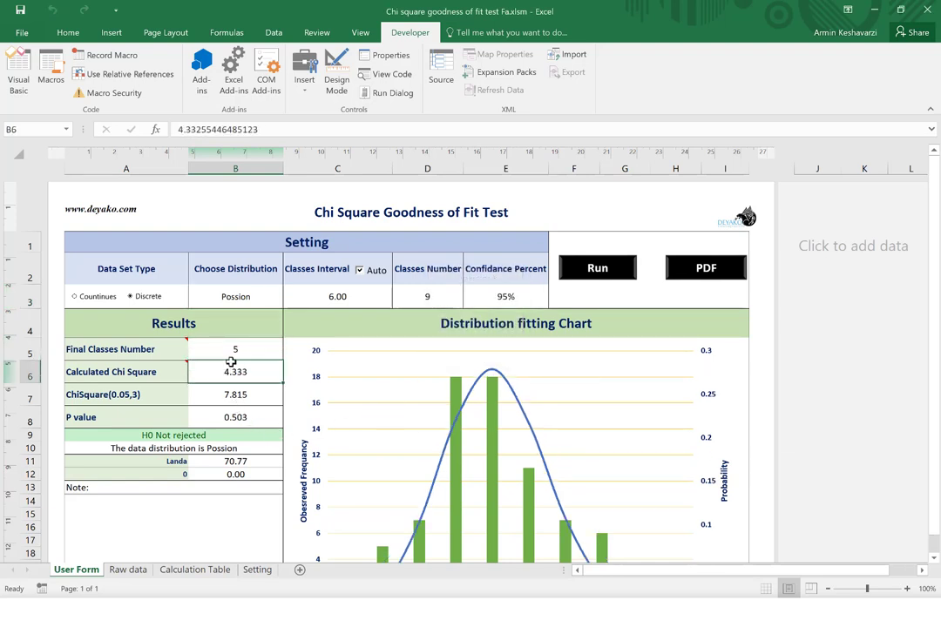
left_click(279, 295)
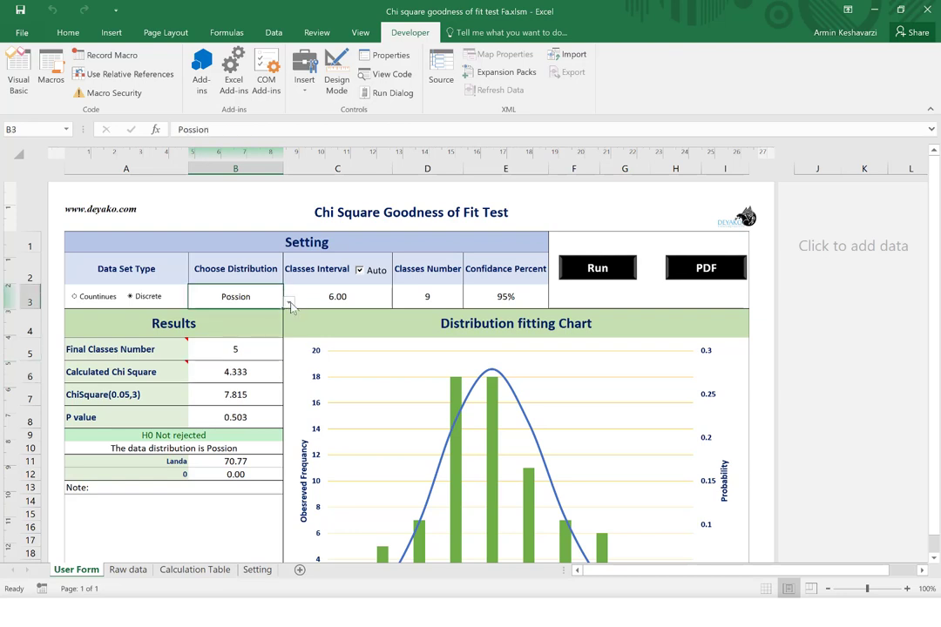
Choose Chi squar in B3, rerun, and review the chart: chi square 2.915 against 11.070.
left_click(289, 302)
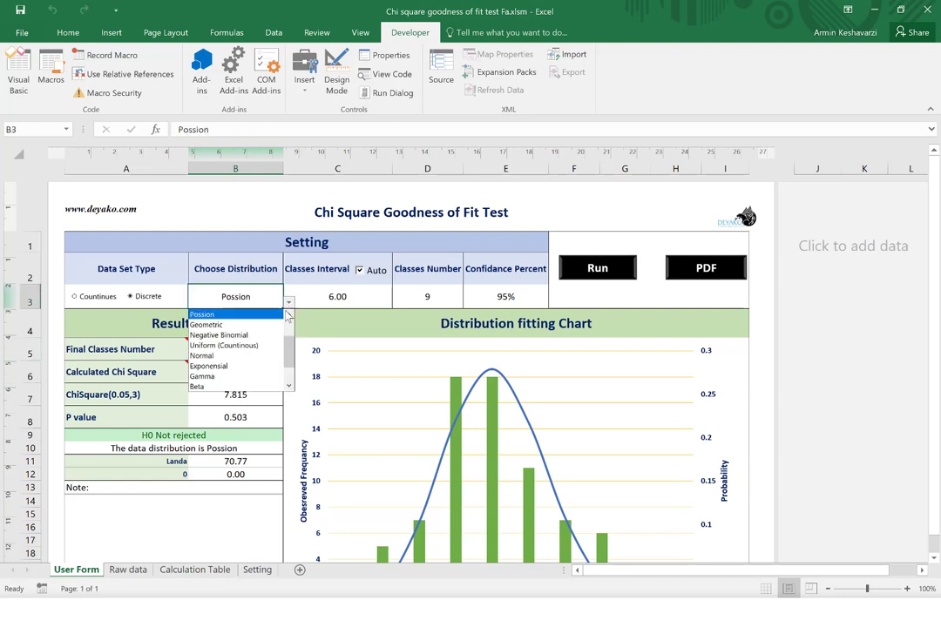
left_click(289, 385)
left_click(290, 386)
left_click(289, 385)
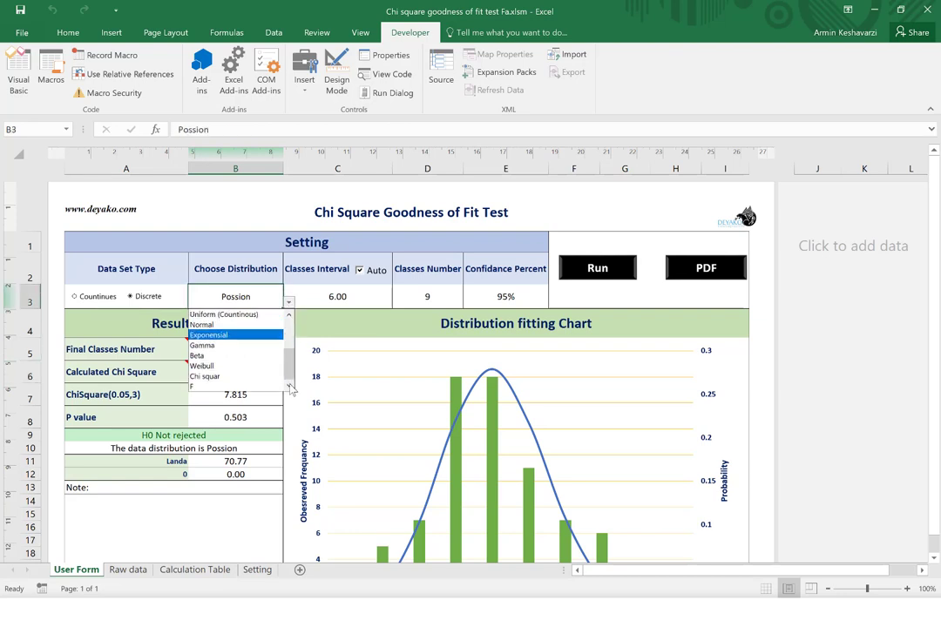
left_click(237, 379)
left_click(615, 260)
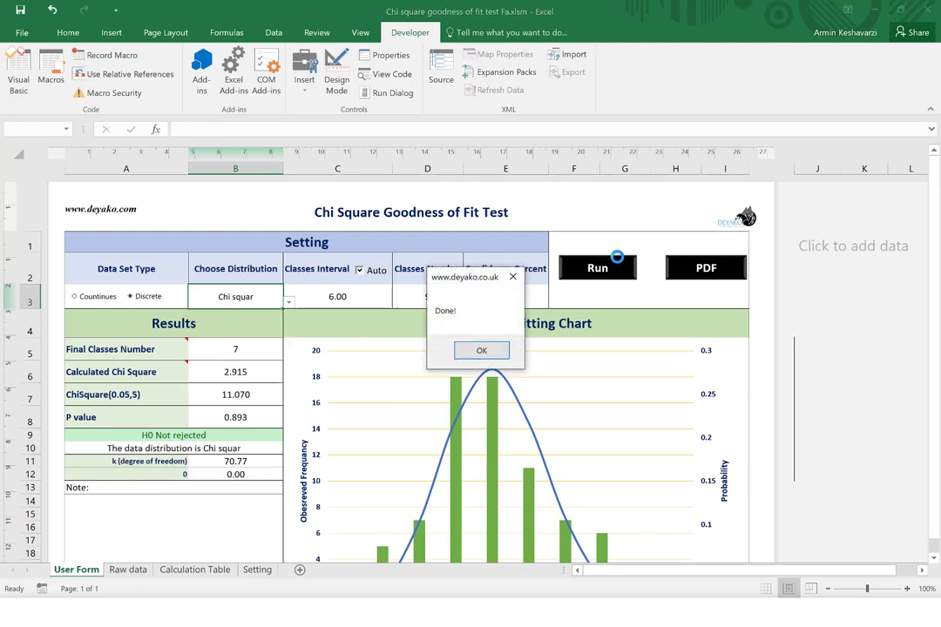
left_click(463, 352)
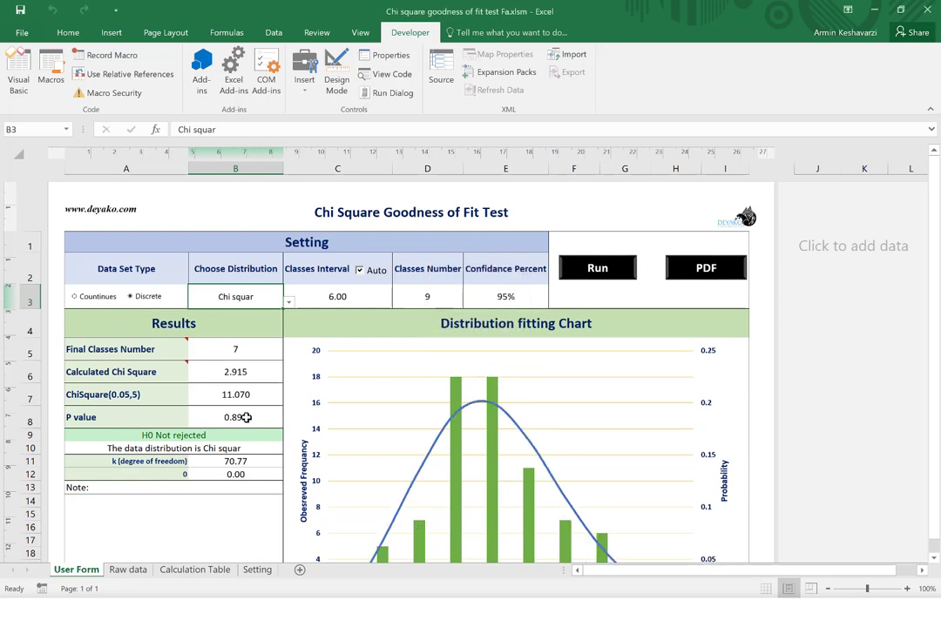
scroll(246, 418, "down", 2)
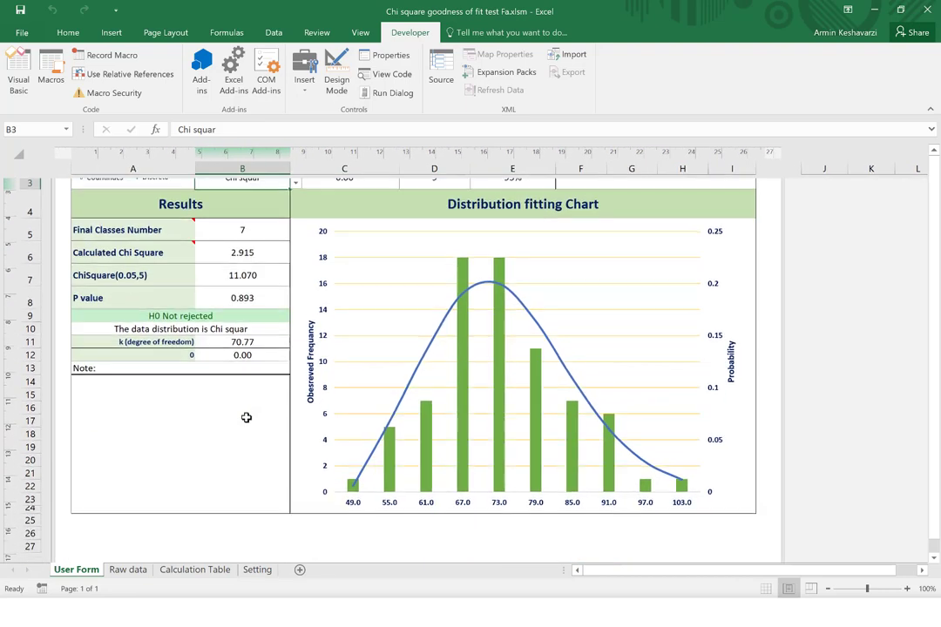
scroll(247, 417, "up", 1)
scroll(246, 417, "up", 1)
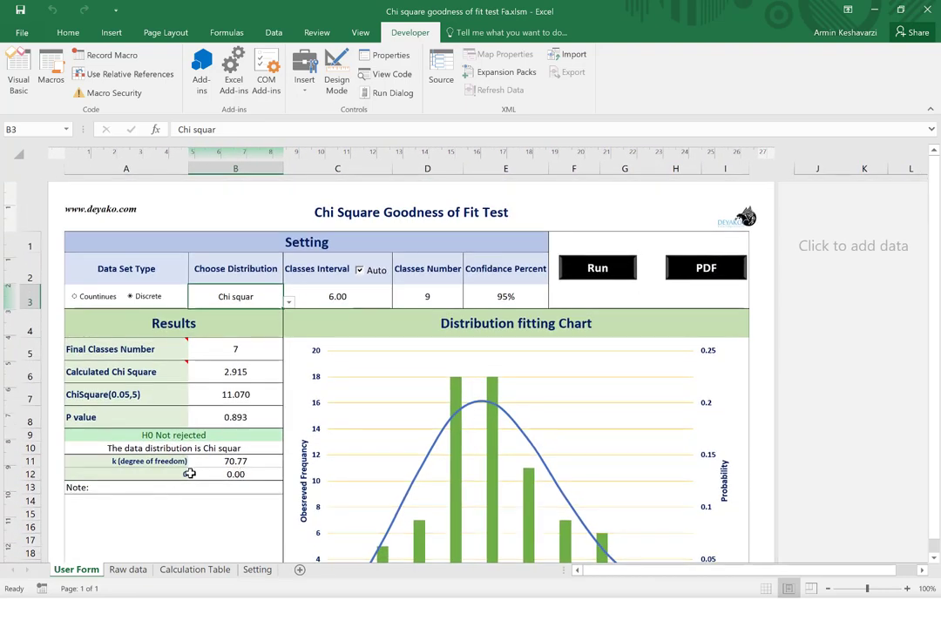
Review the Calculation Table's class values, observed frequencies, probabilities and expected frequencies in A2:D11.
left_click(127, 570)
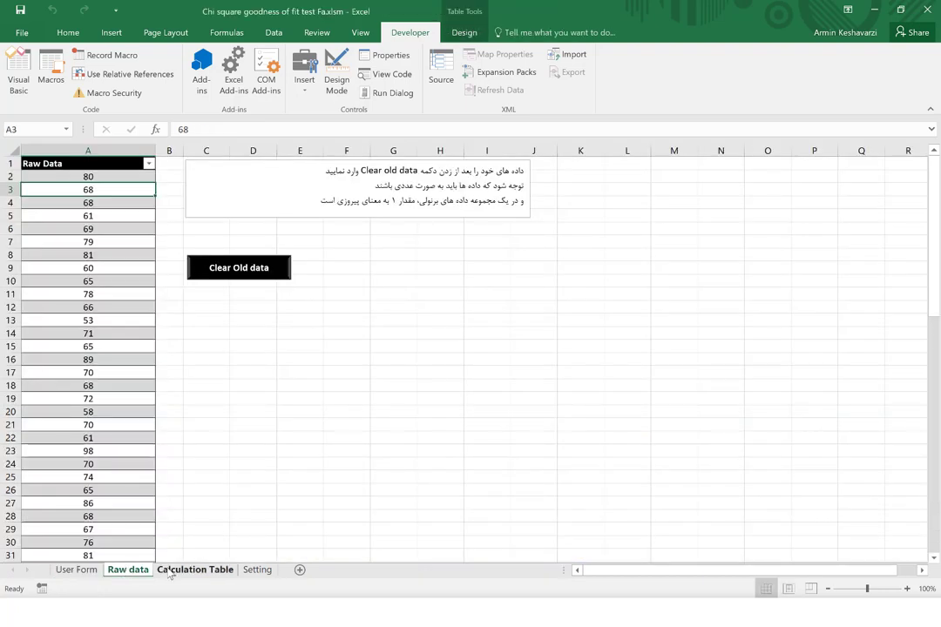
left_click(167, 572)
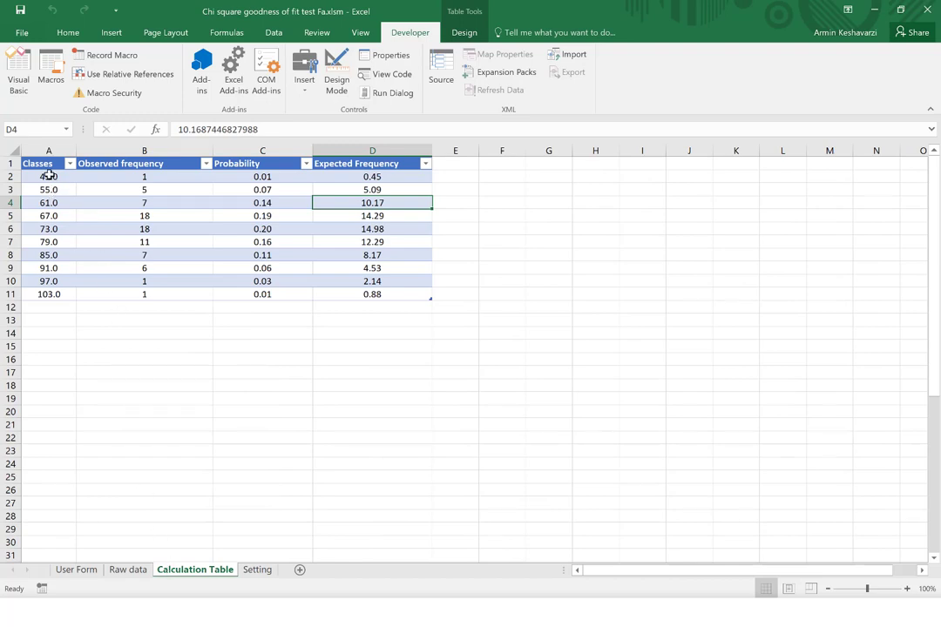
left_click_drag(49, 177, 52, 293)
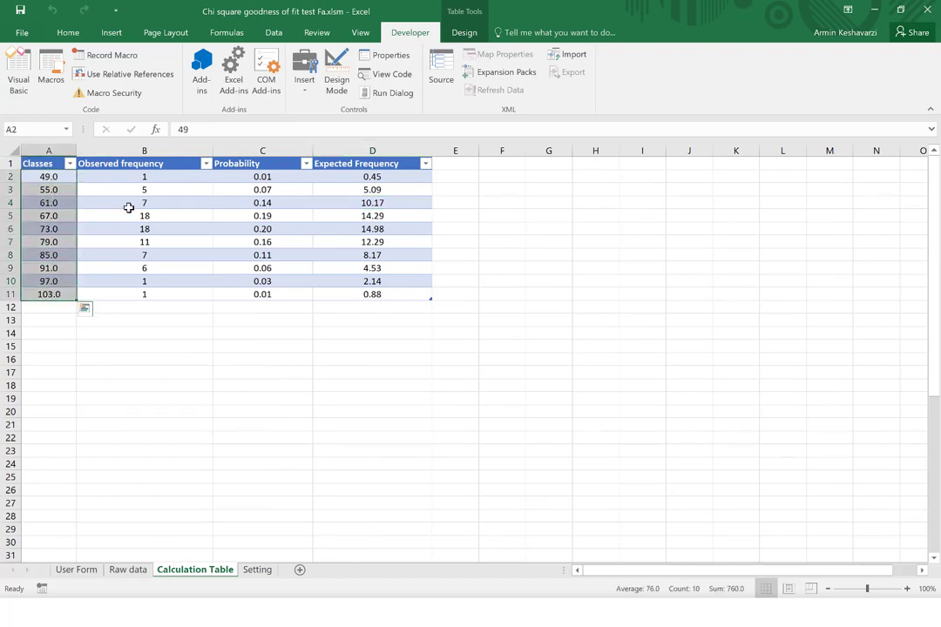
left_click_drag(153, 177, 142, 291)
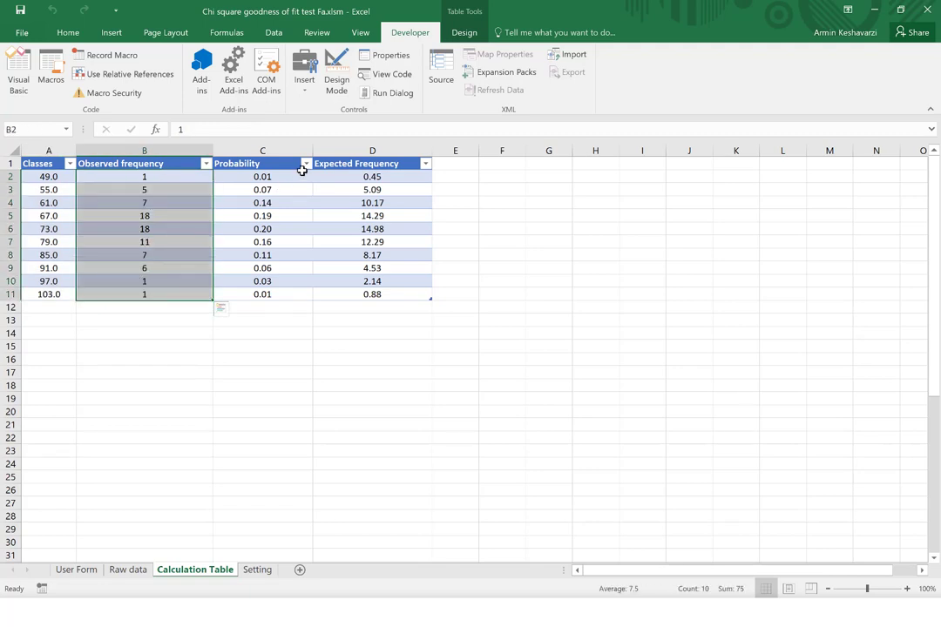
left_click_drag(299, 177, 275, 297)
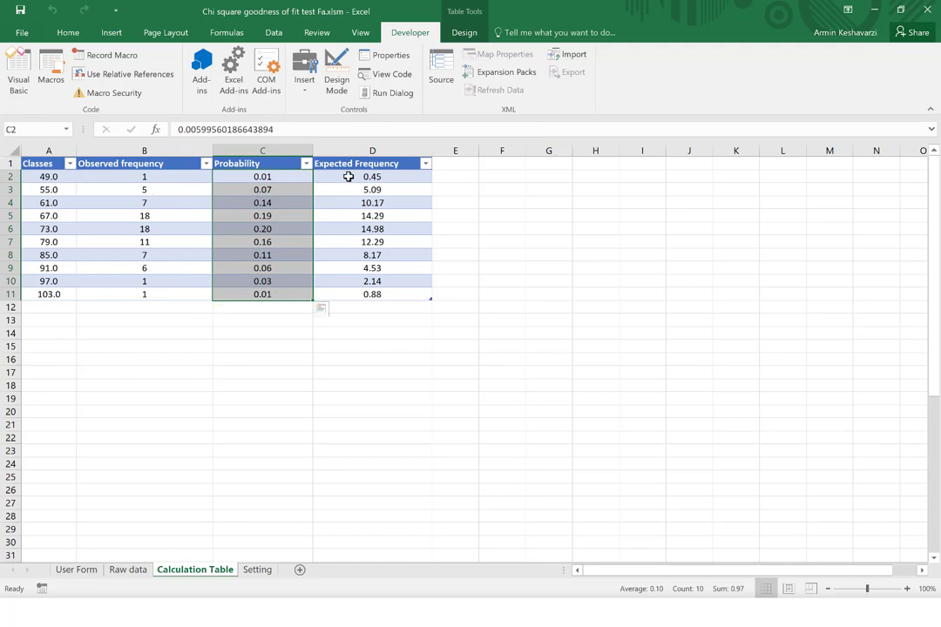
left_click_drag(349, 177, 350, 291)
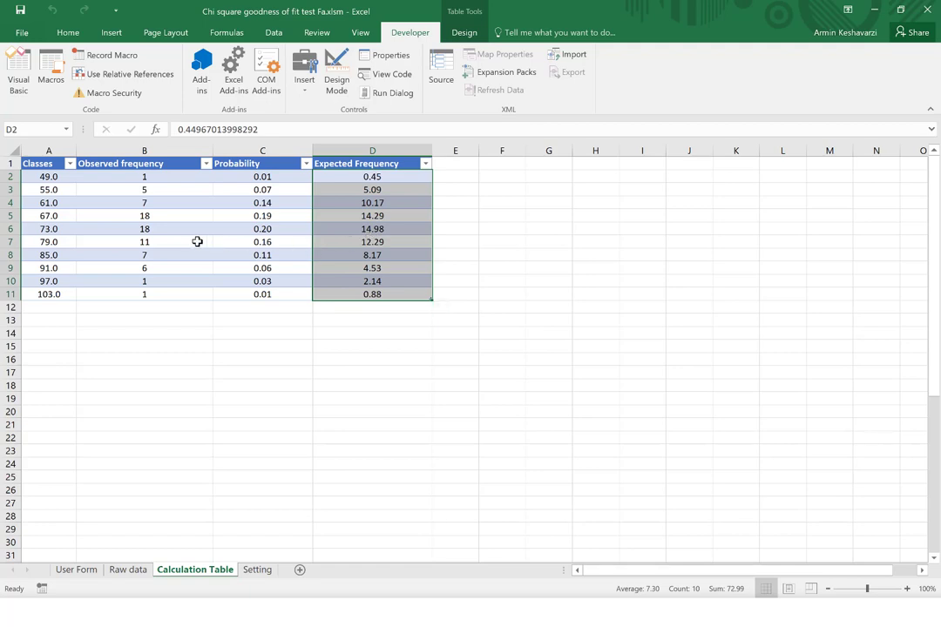
Check the observed frequencies in B3 and B2 and the first expected frequency, then go to the Setting sheet.
left_click(168, 184)
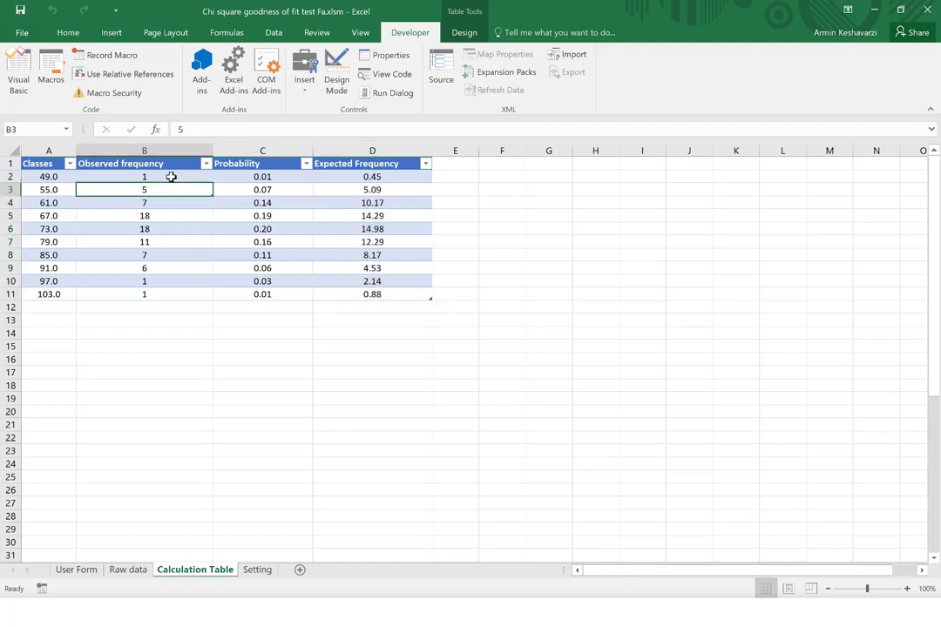
left_click(172, 177)
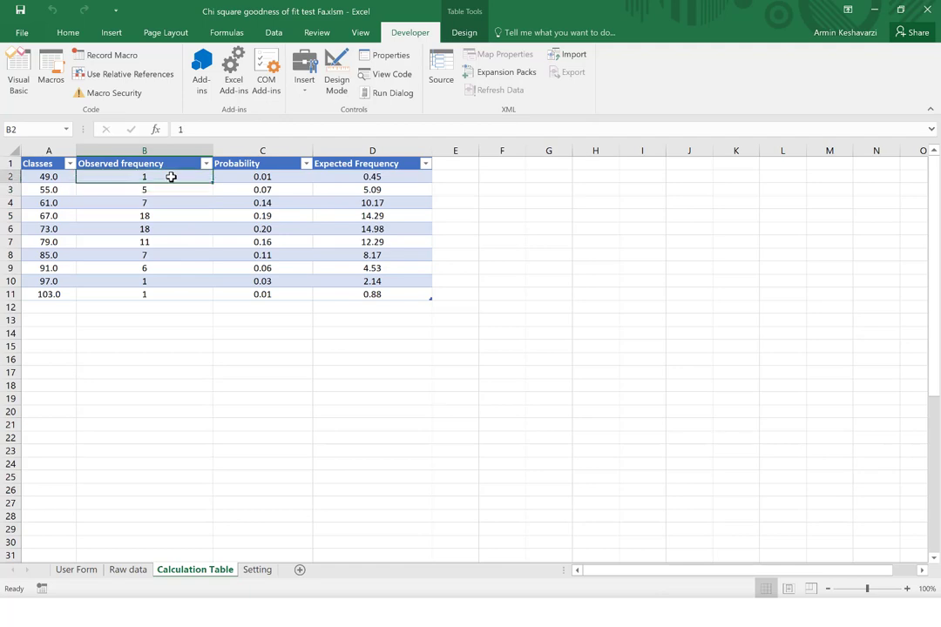
left_click(346, 176)
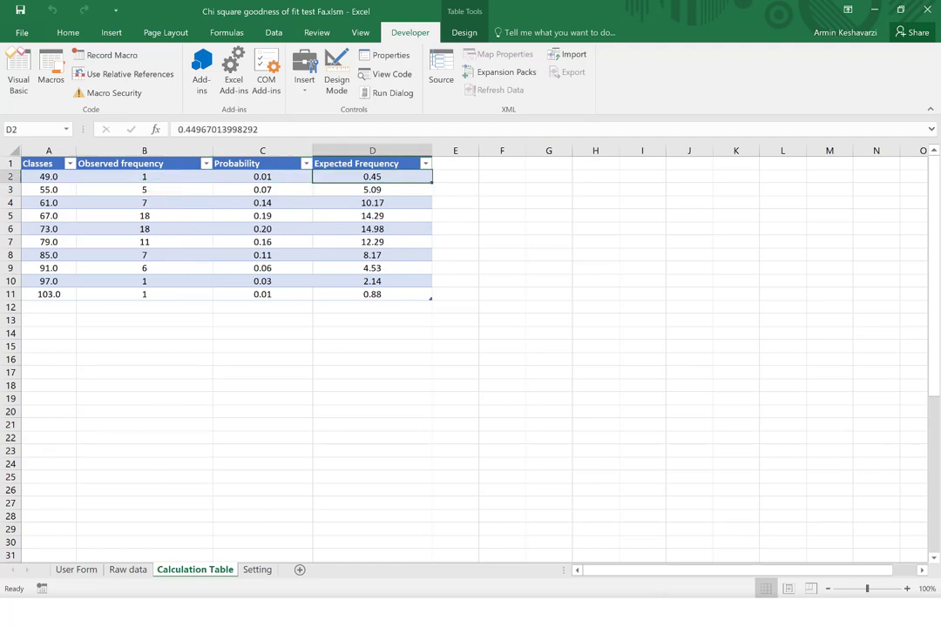
left_click(257, 570)
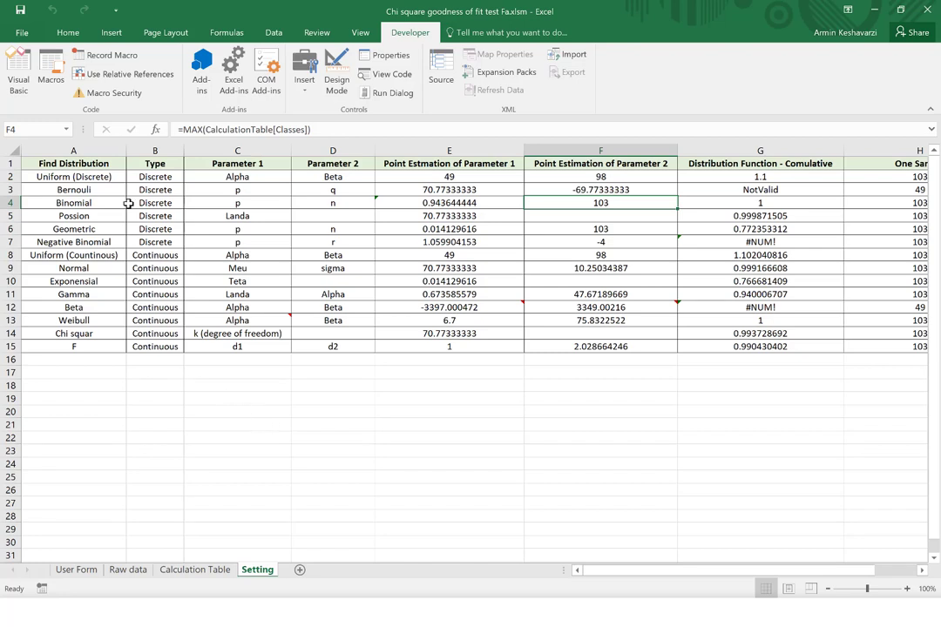
Autofit columns A, B and C to their contents and select the list of distribution names.
double_click(127, 150)
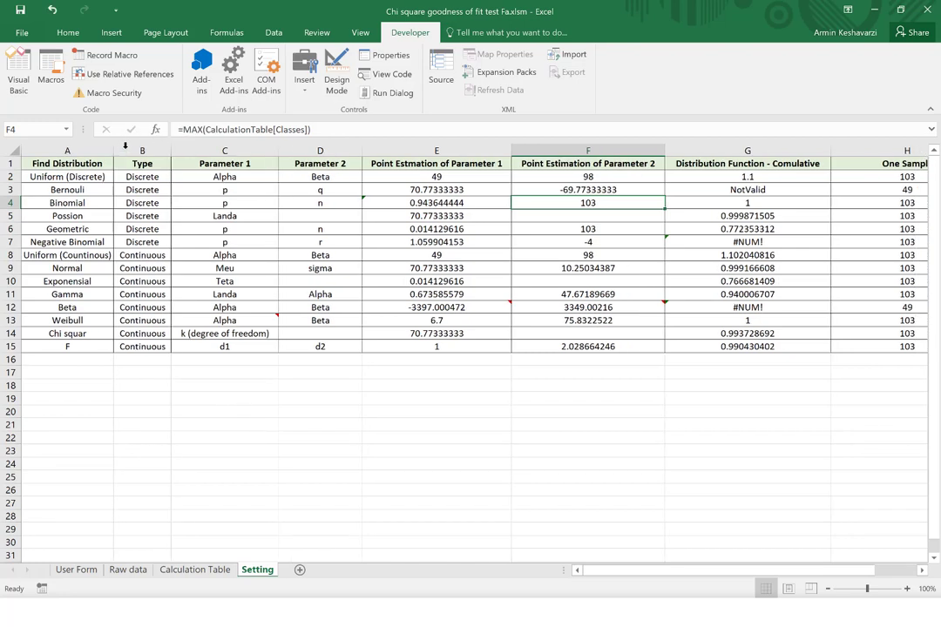
double_click(171, 150)
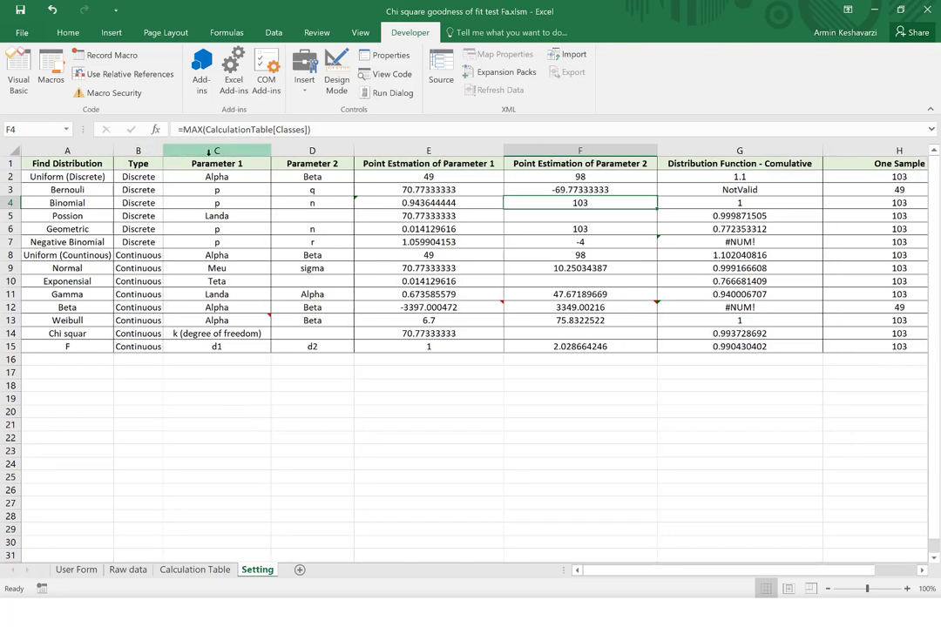
double_click(271, 155)
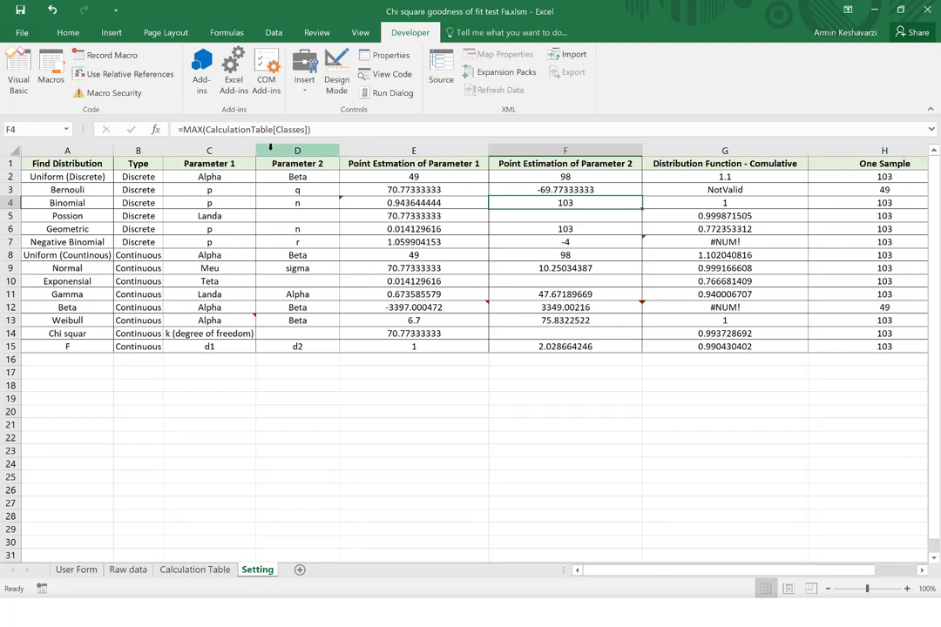
left_click(73, 176)
left_click_drag(71, 189, 61, 345)
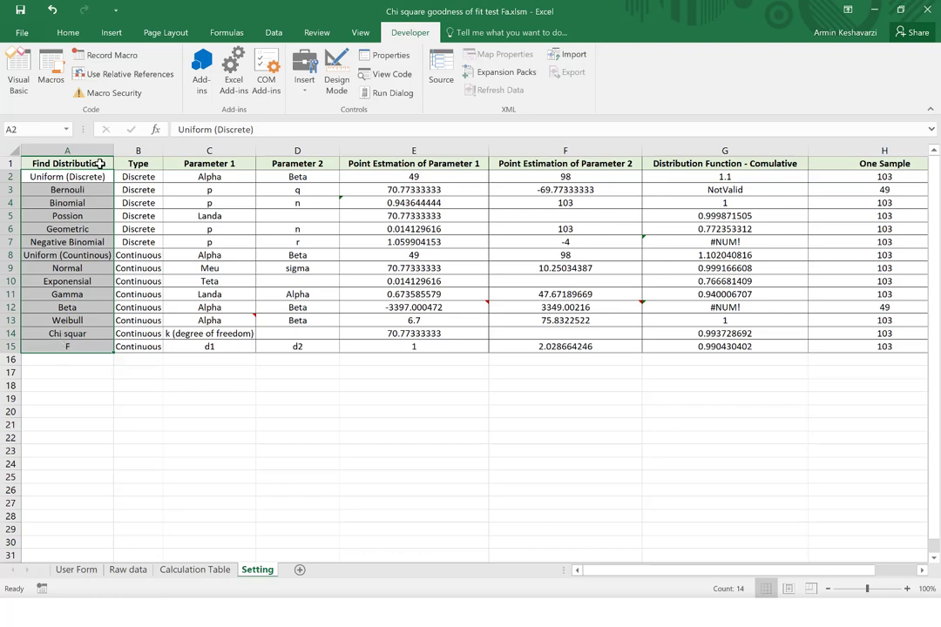
left_click(100, 163)
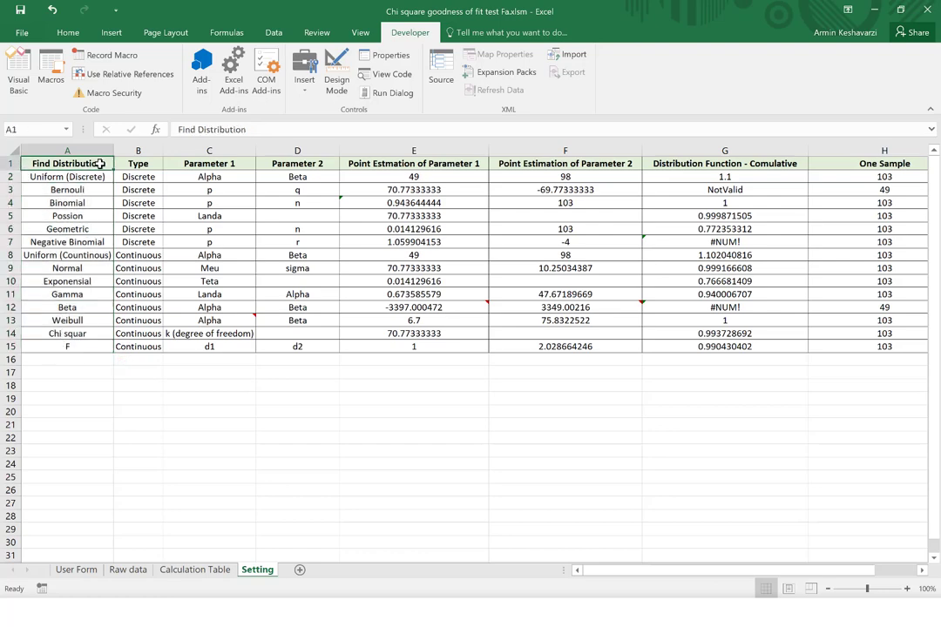
Glance at the User Form and Calculation Table sheets, then reselect names A2:A15 and choose cell A16.
left_click(77, 571)
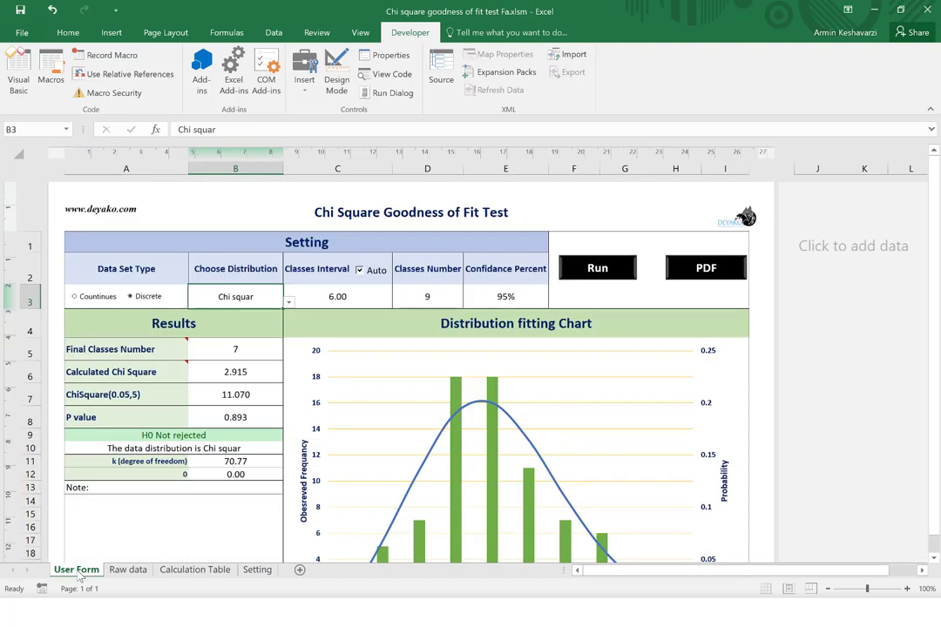
left_click(159, 571)
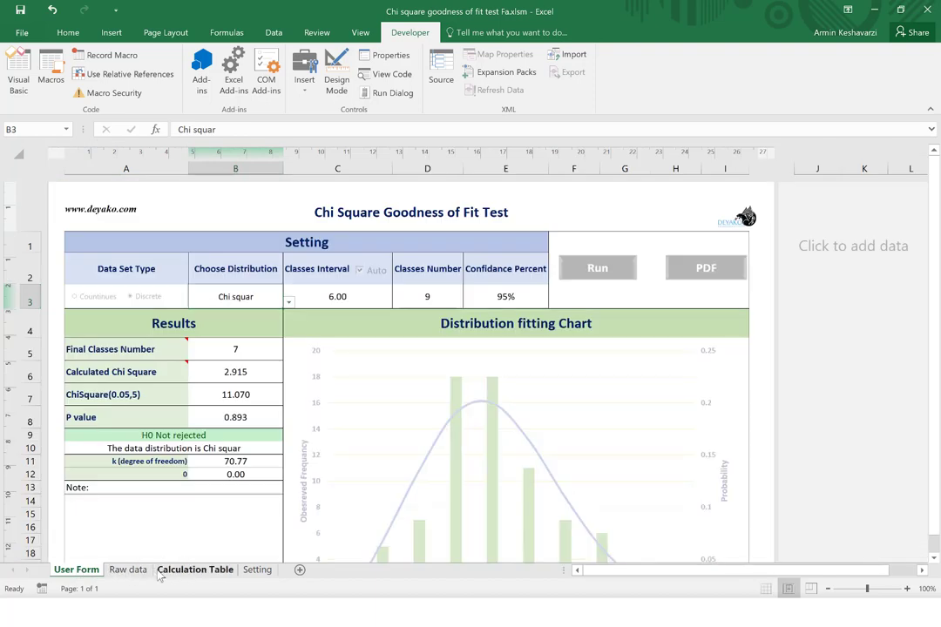
left_click(245, 570)
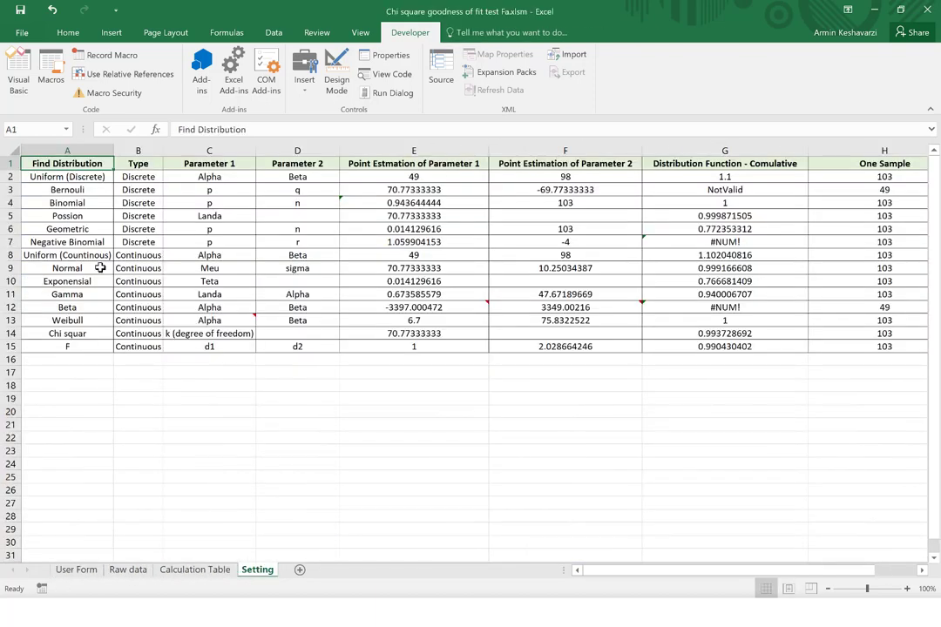
left_click_drag(76, 180, 69, 346)
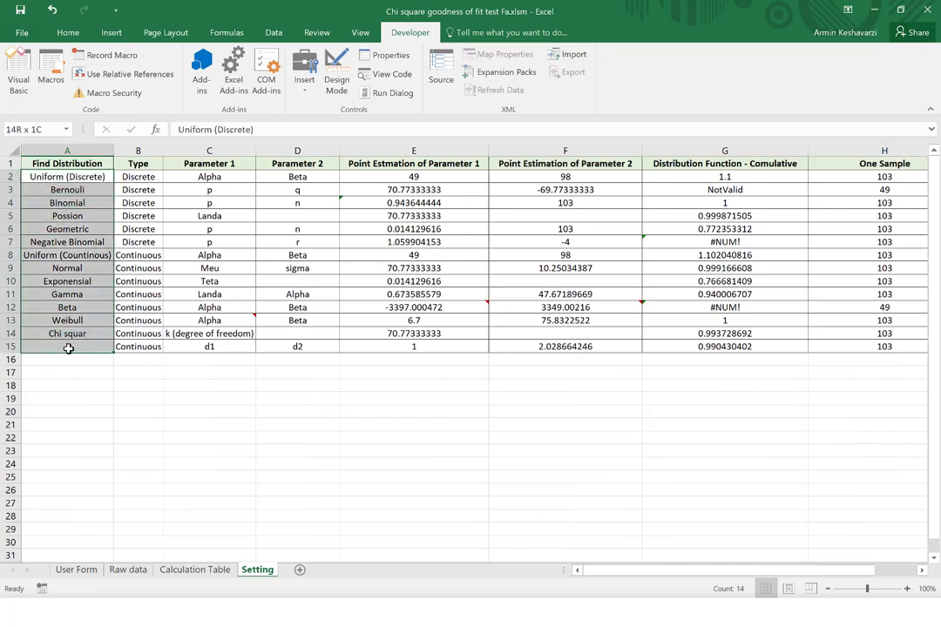
type("F")
left_click(64, 358)
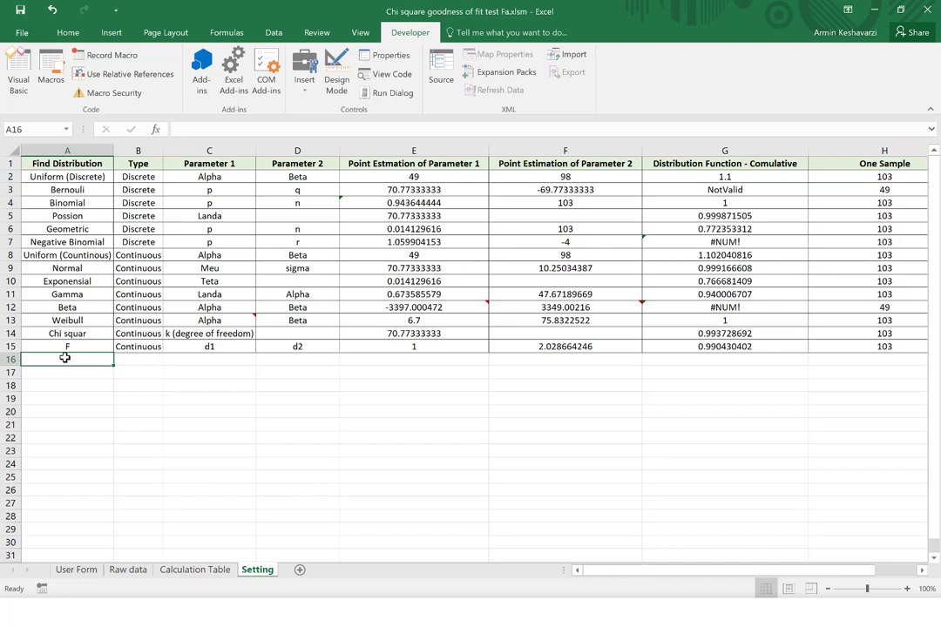
Enter AAA as the new distribution name in A16 and copy Continuous into its Type cell.
type("AAA")
key("Return")
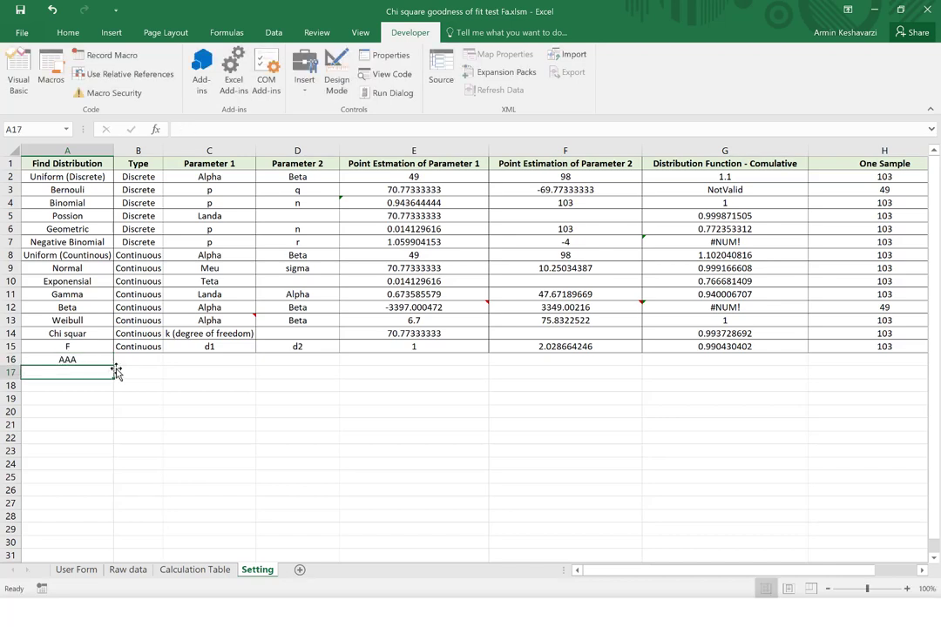
left_click_drag(200, 359, 299, 362)
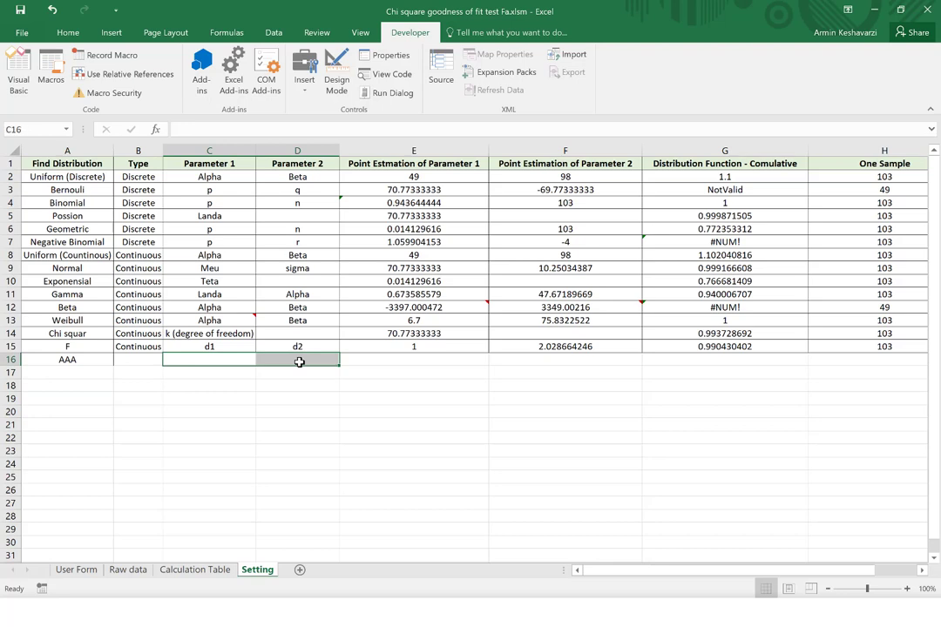
left_click(154, 357)
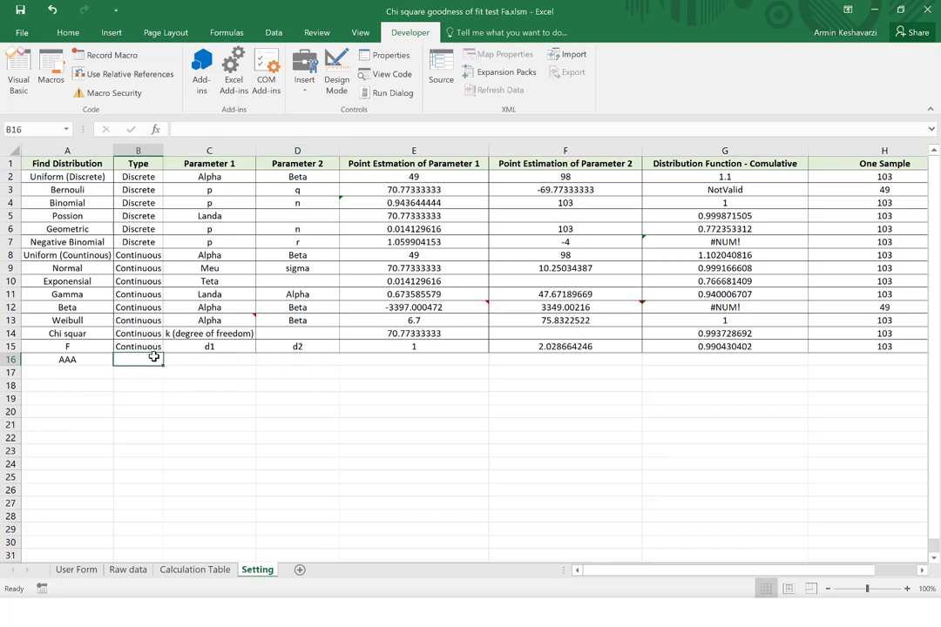
left_click(159, 348)
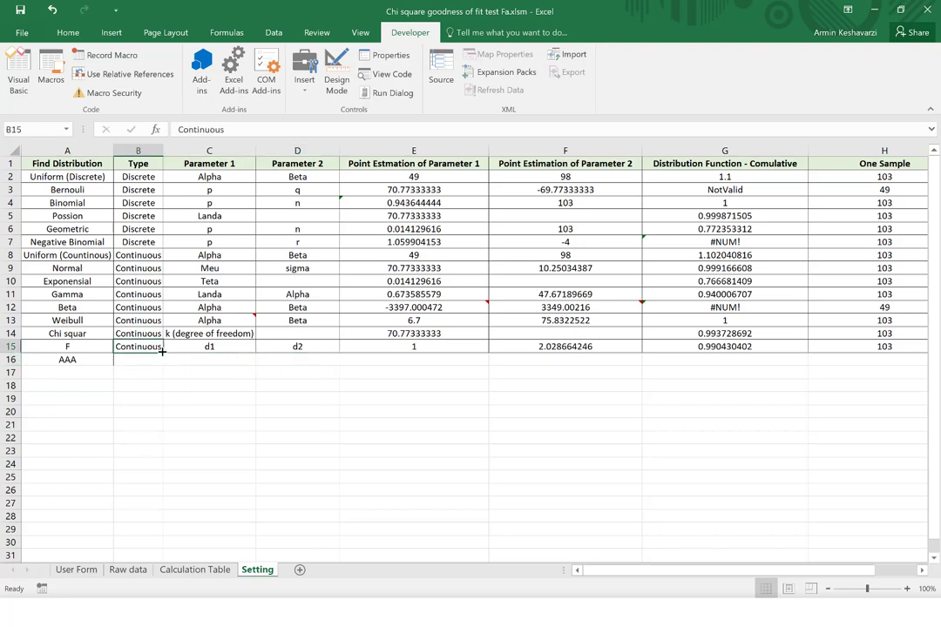
mouse_move(162, 351)
left_mouse_down()
mouse_move(163, 361)
mouse_move(301, 359)
left_mouse_up()
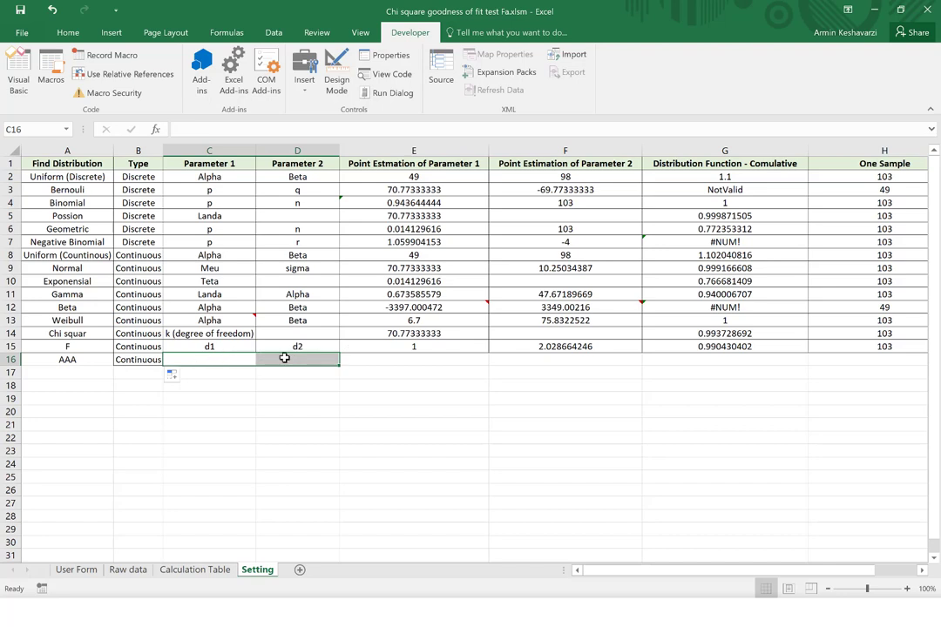
Check the AAA row's blank parameter, point estimate, distribution function and One Sample cells.
left_click_drag(235, 359, 318, 358)
left_click(392, 361)
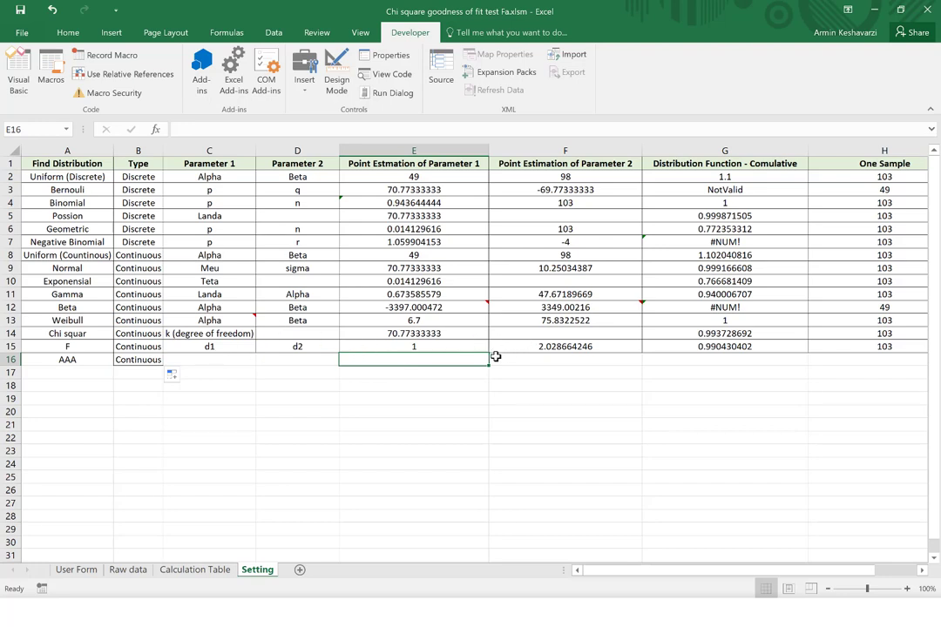
left_click(662, 357)
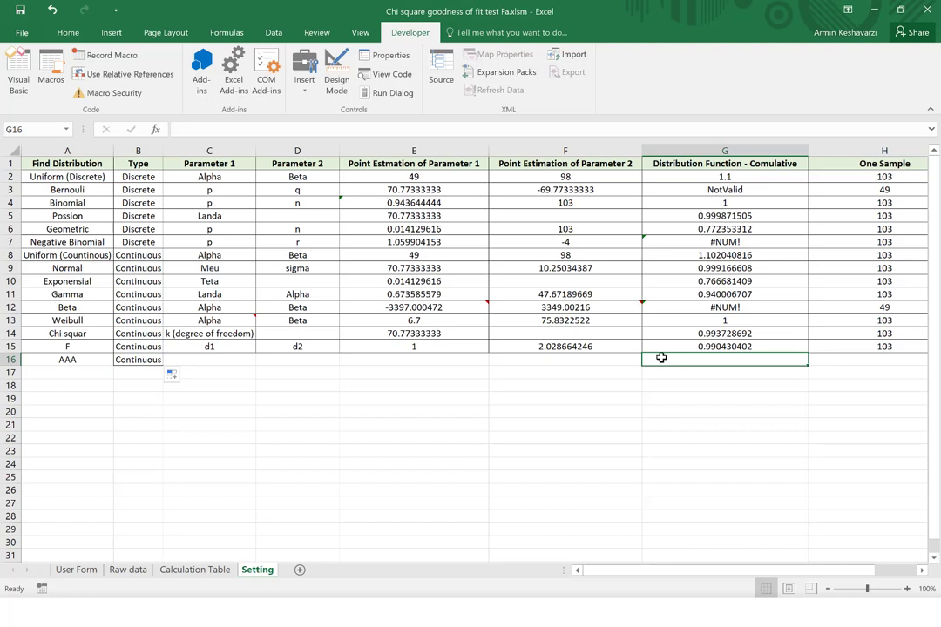
left_click(844, 360)
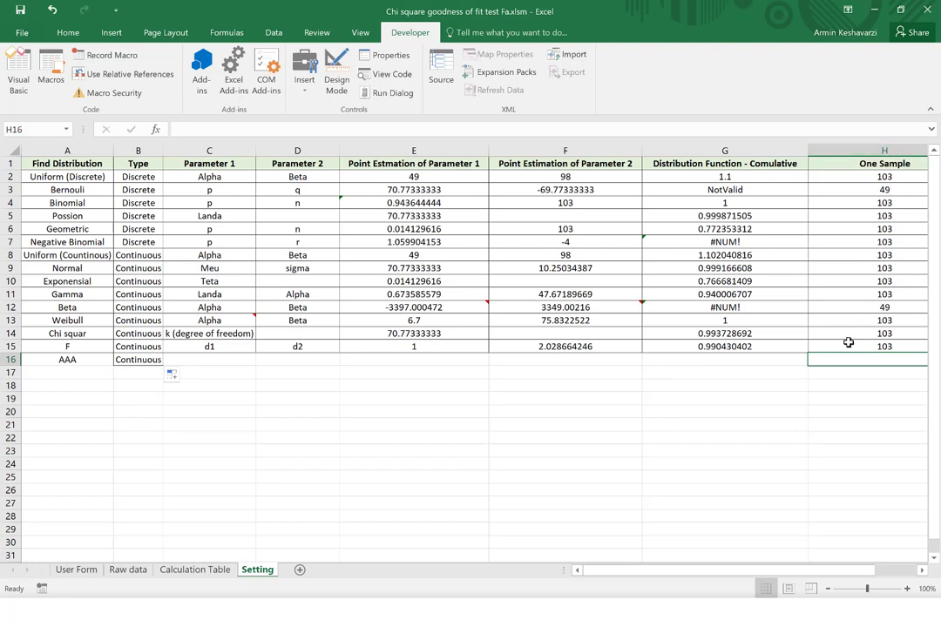
left_click(849, 344)
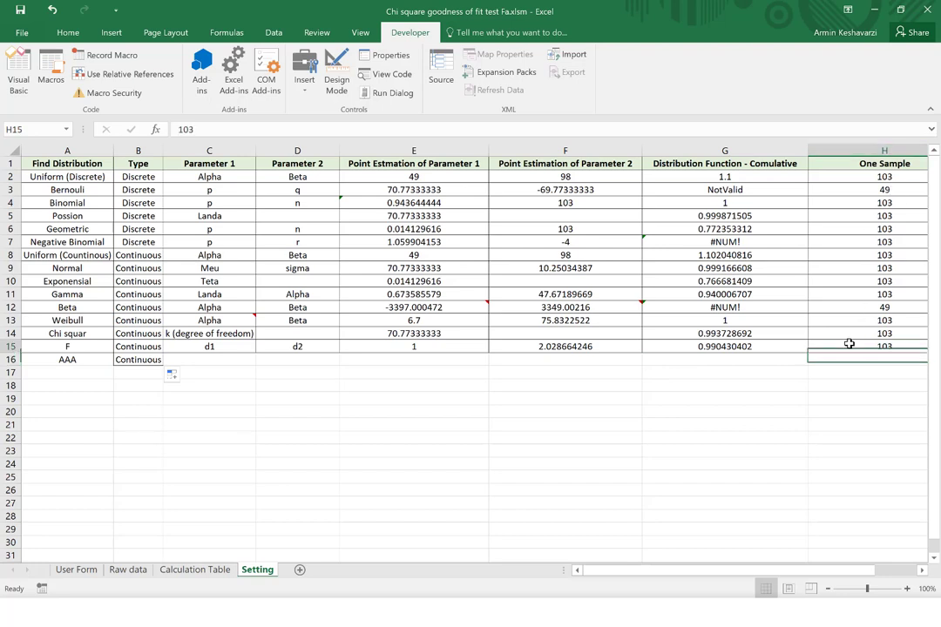
left_click(730, 346)
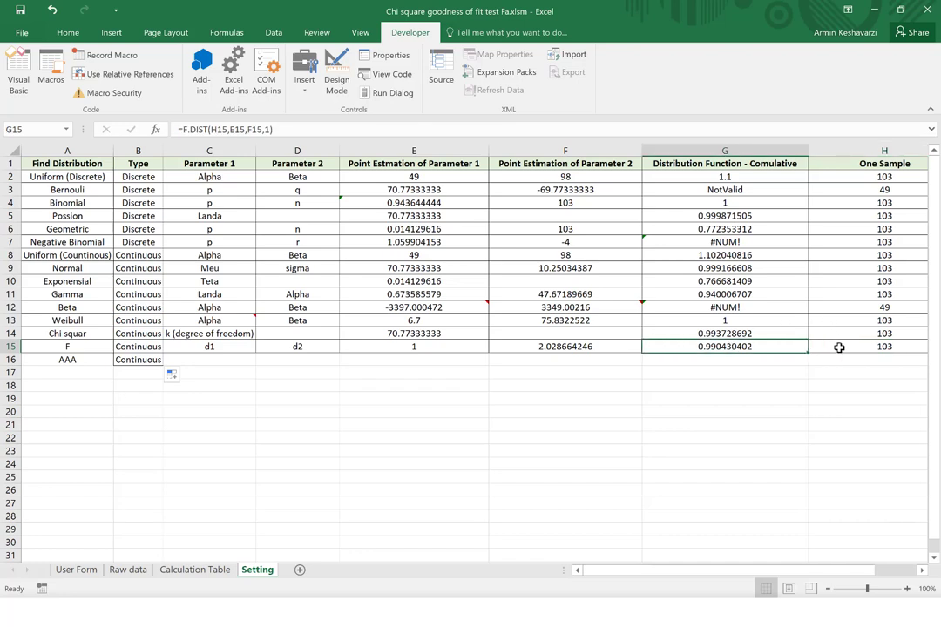
left_click(839, 347)
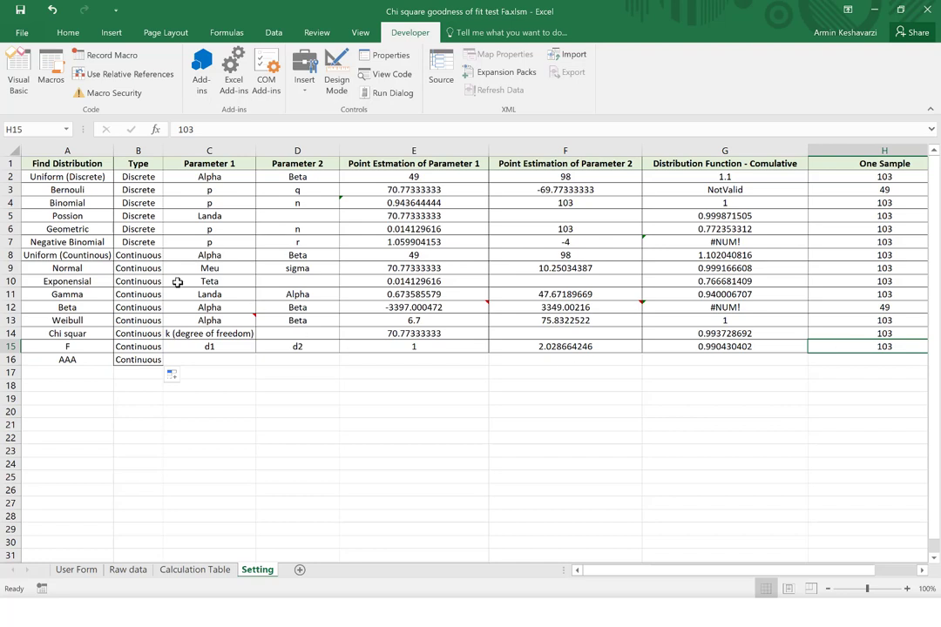
left_click(93, 269)
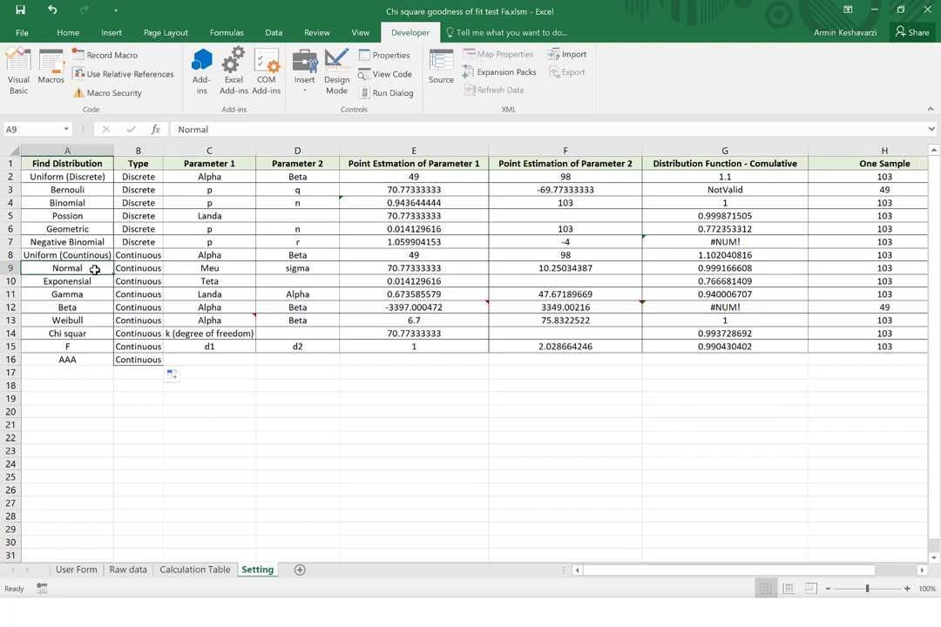
left_click(217, 273)
left_click_drag(236, 269, 290, 271)
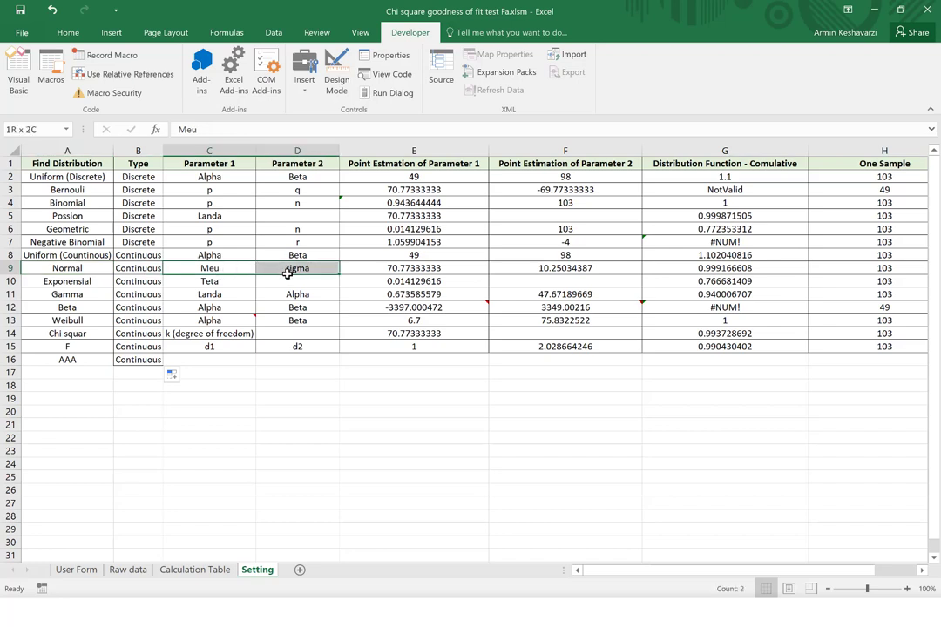
left_click(373, 271)
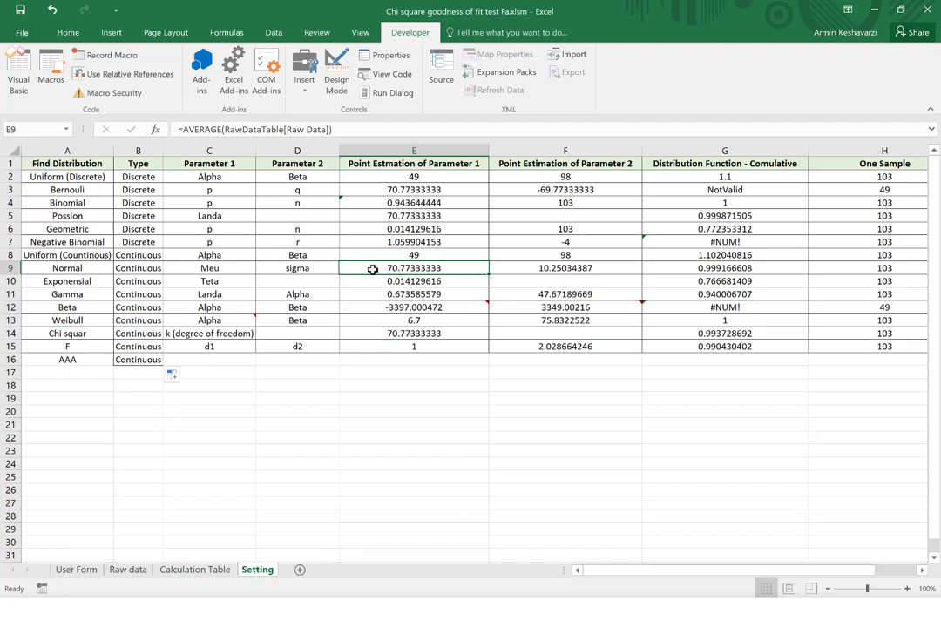
left_click(573, 269)
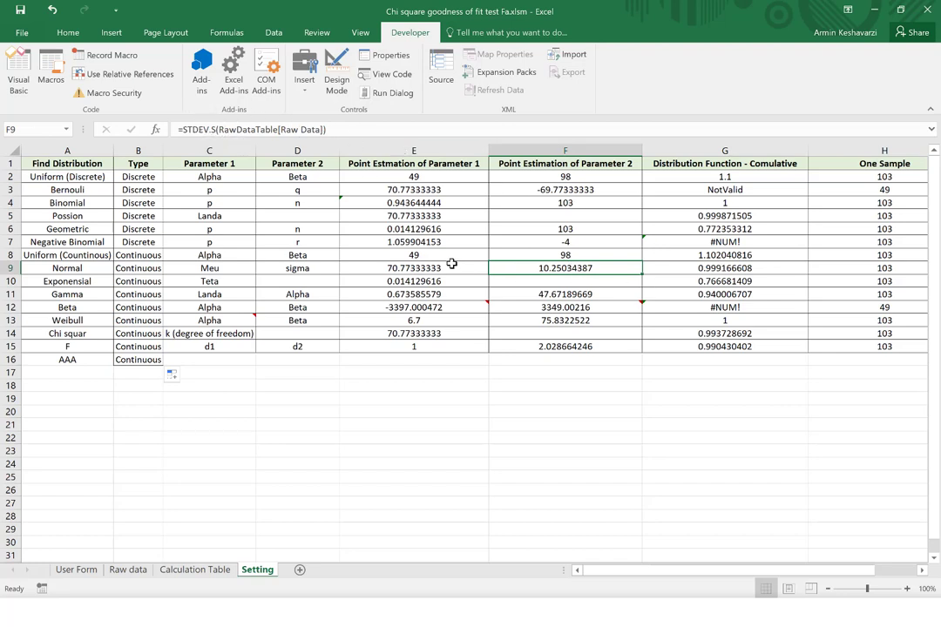
left_click(446, 268)
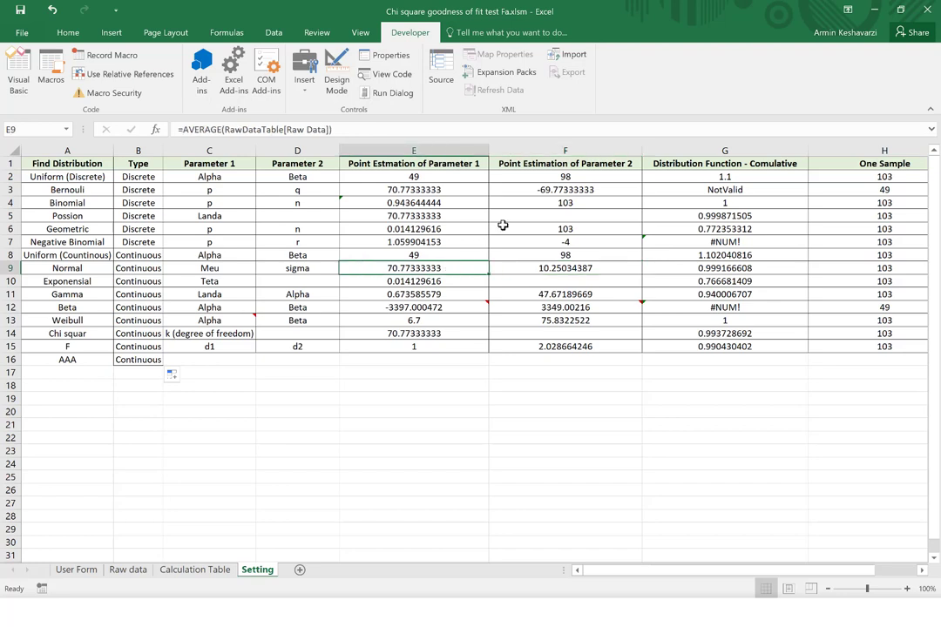
left_click(384, 295)
left_click(414, 307)
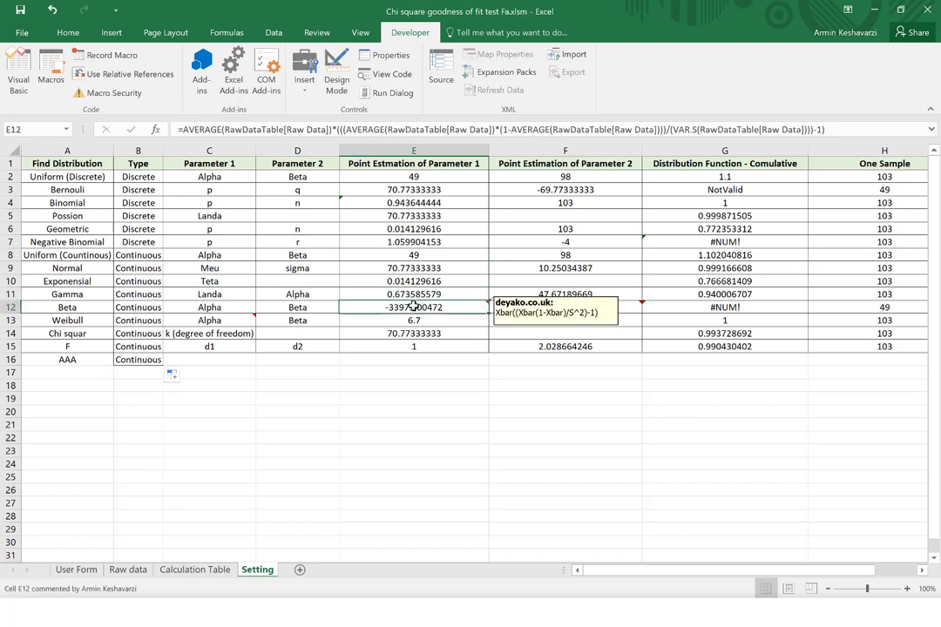
mouse_move(445, 309)
left_click(430, 323)
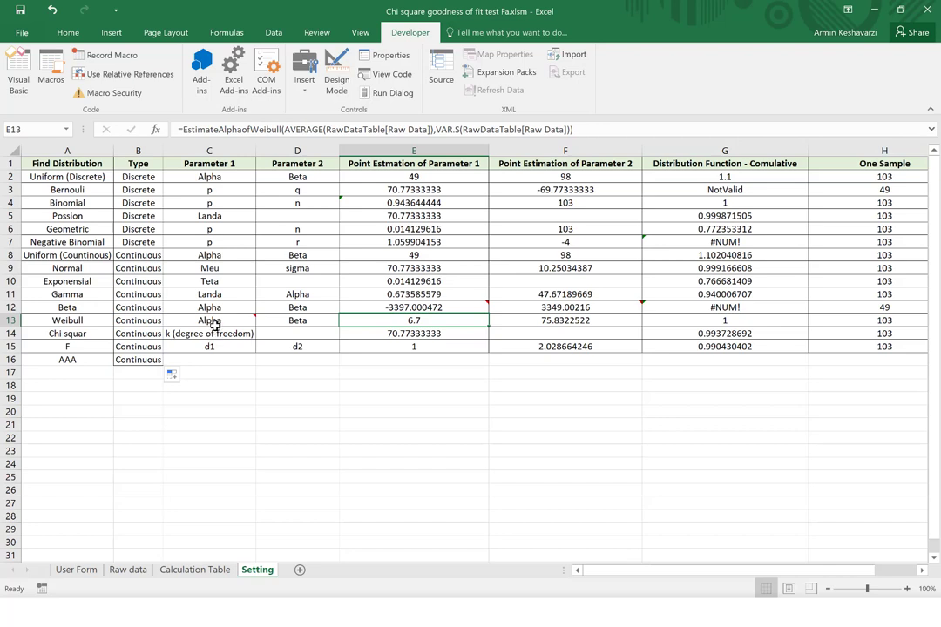
mouse_move(214, 324)
left_click(431, 269)
left_click(536, 266)
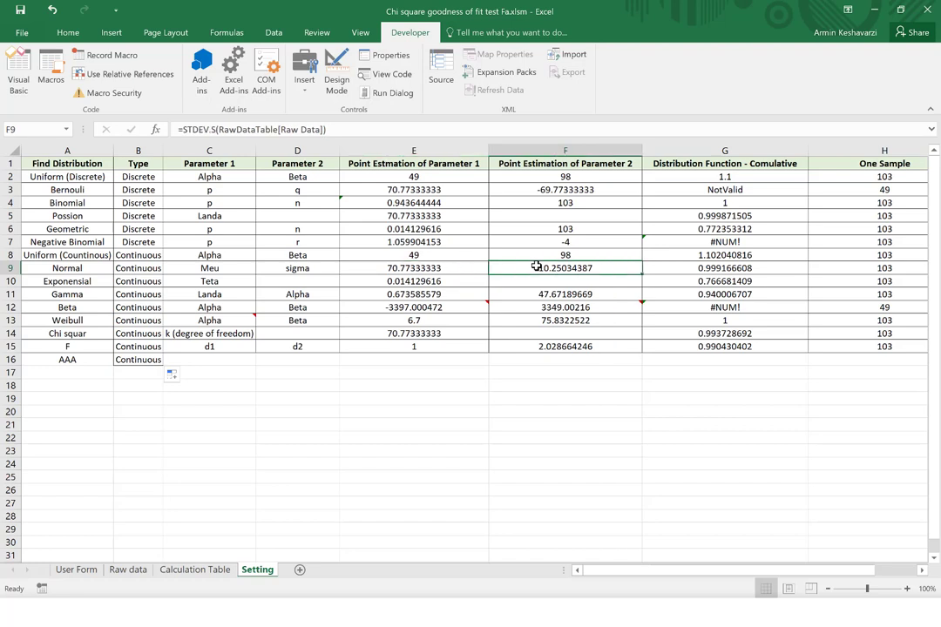
left_click(481, 268)
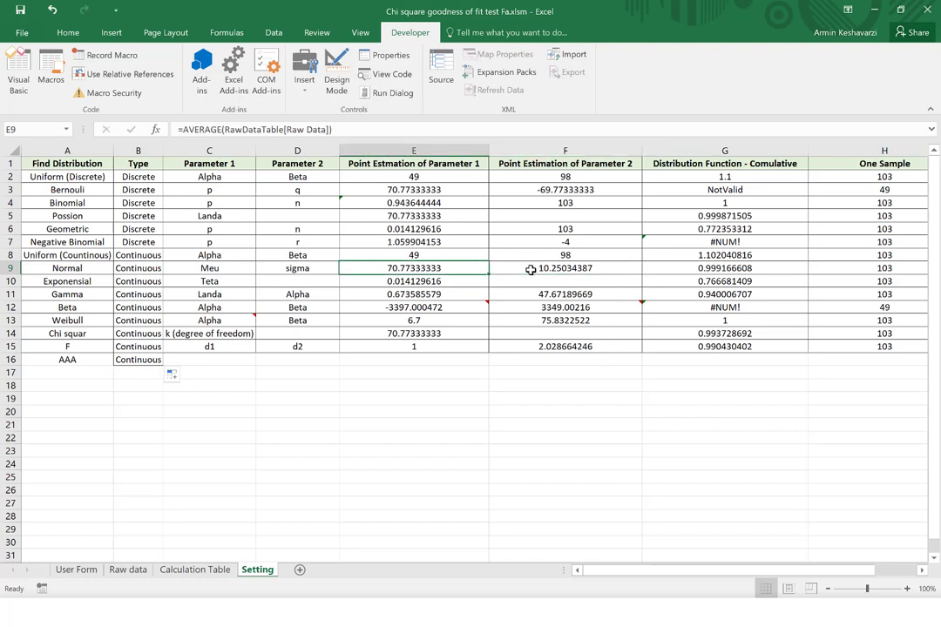
left_click(533, 268)
left_click(688, 269)
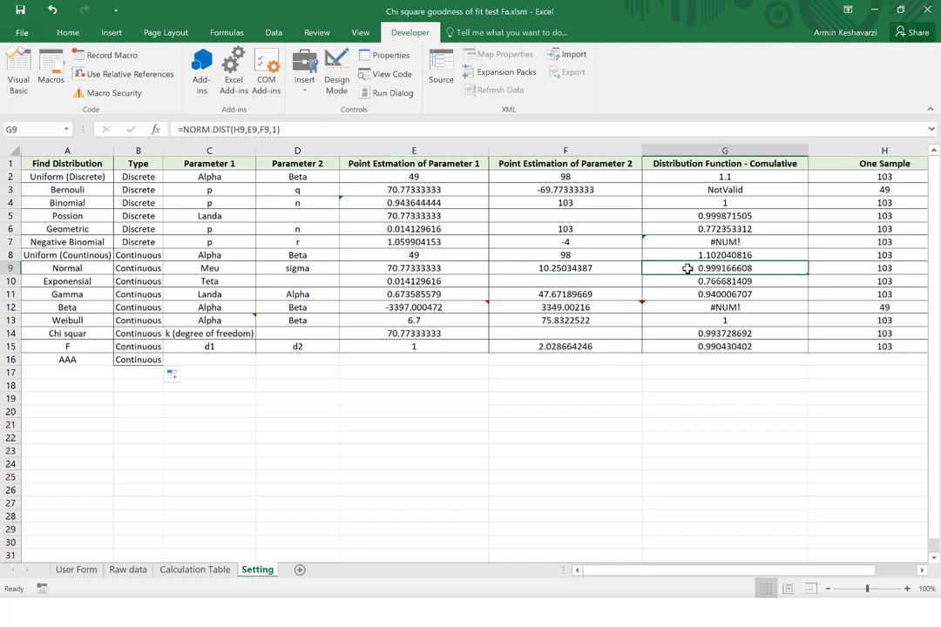
left_click(239, 130)
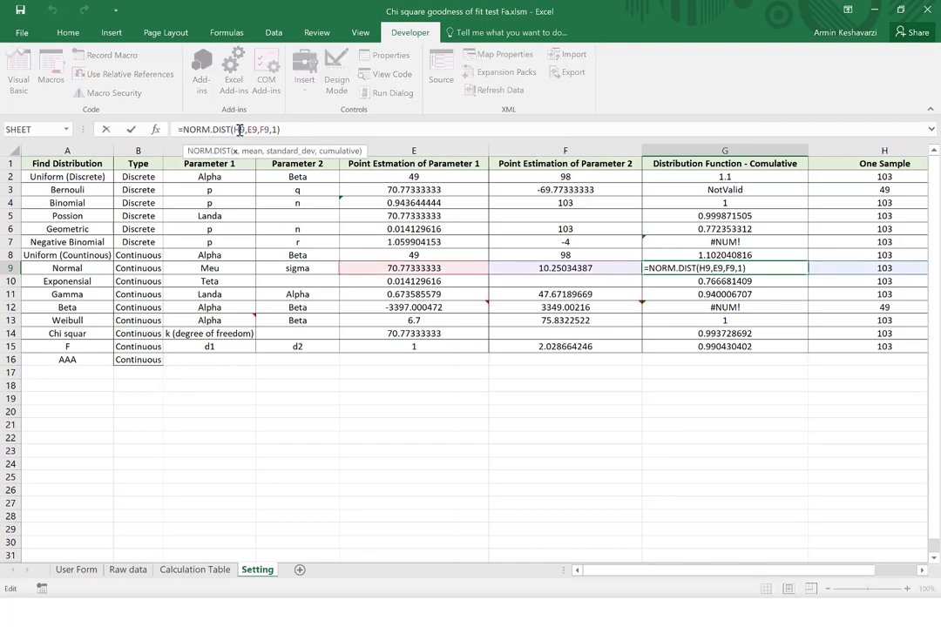
left_click(156, 130)
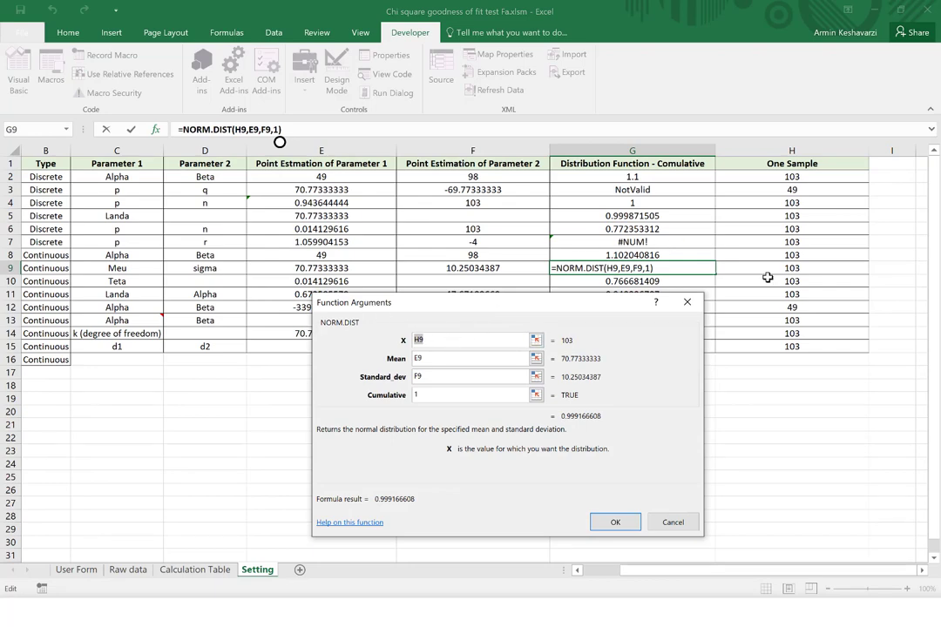
left_click(669, 520)
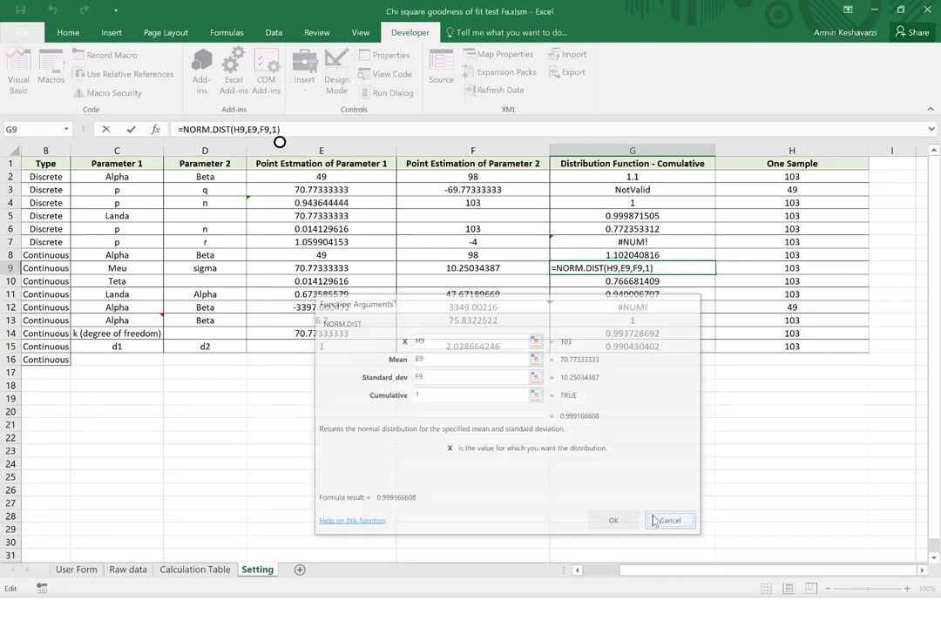
left_click(791, 269)
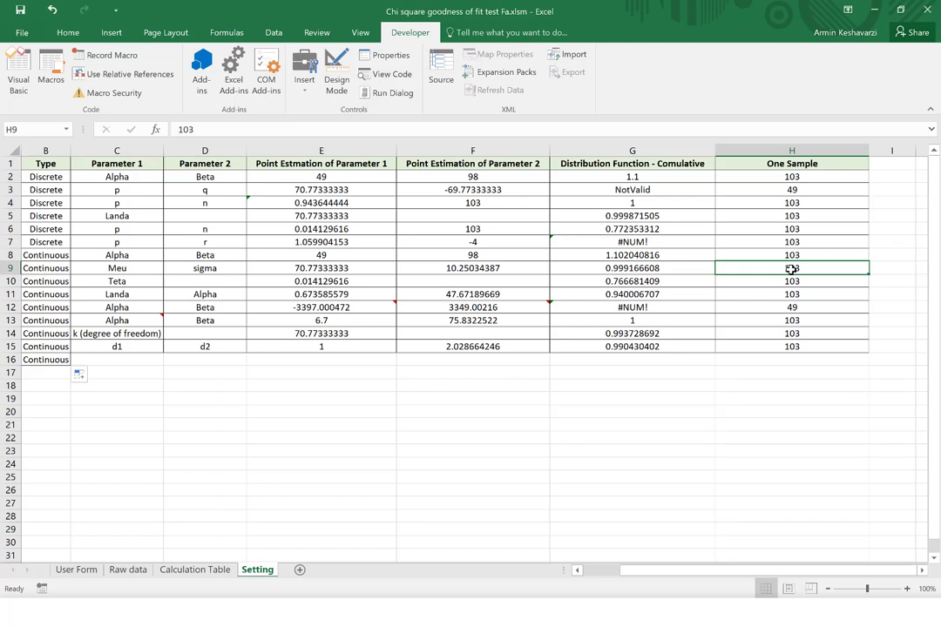
Enter 50, after first trying 49, as the Normal row's One Sample value in H9.
left_click(222, 572)
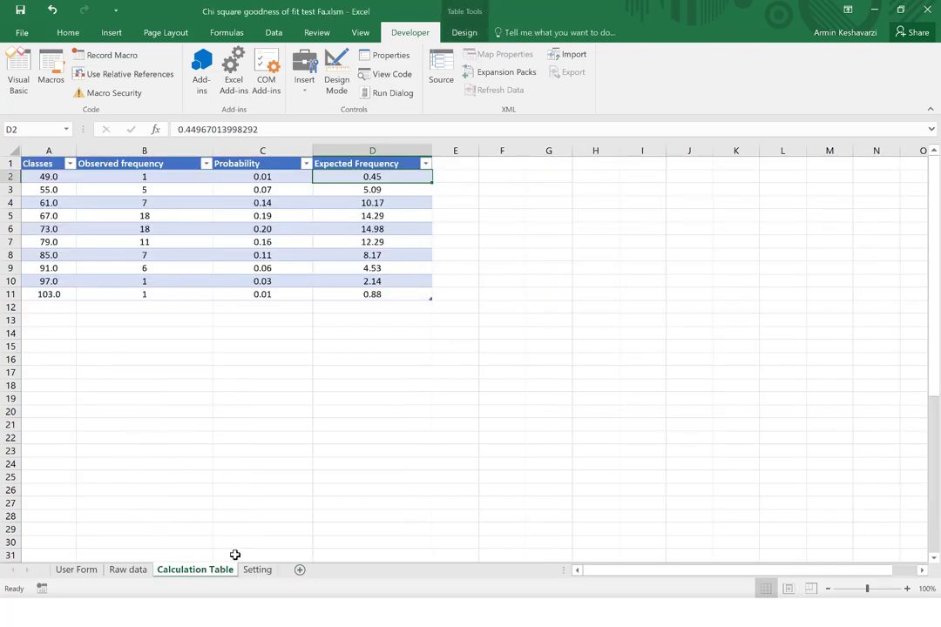
left_click(249, 571)
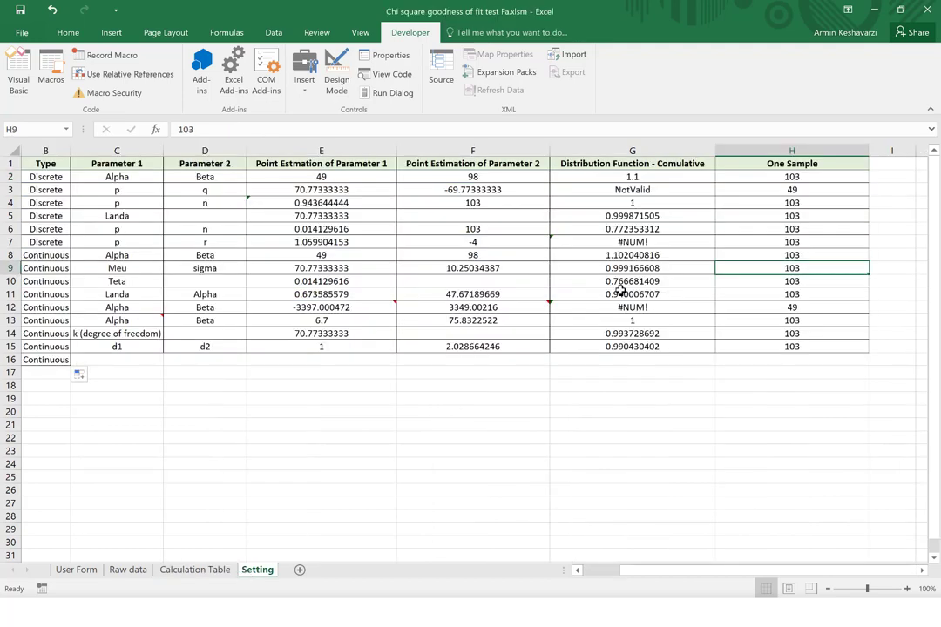
type("49")
key("Return")
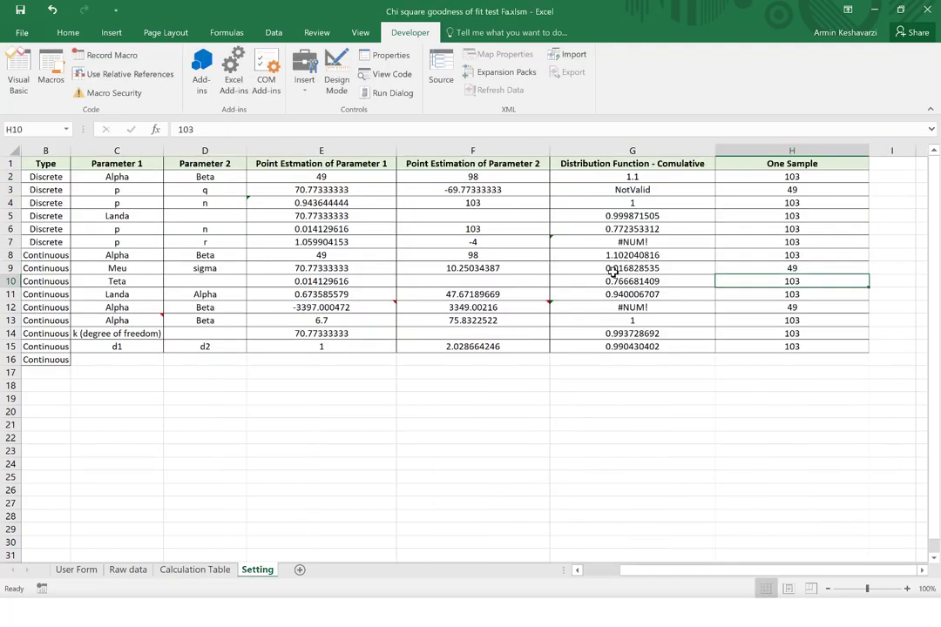
left_click(720, 267)
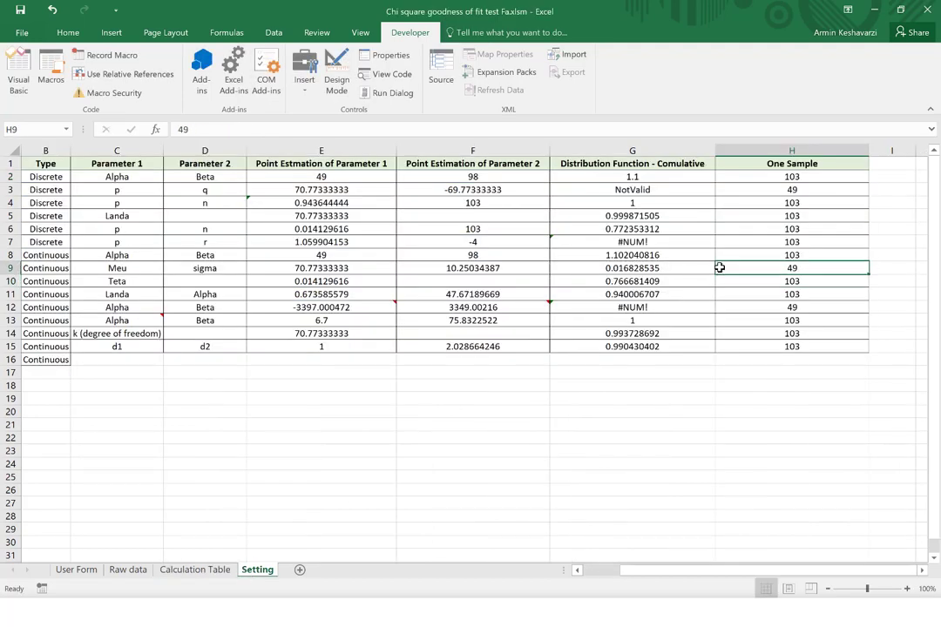
type("50")
key("Return")
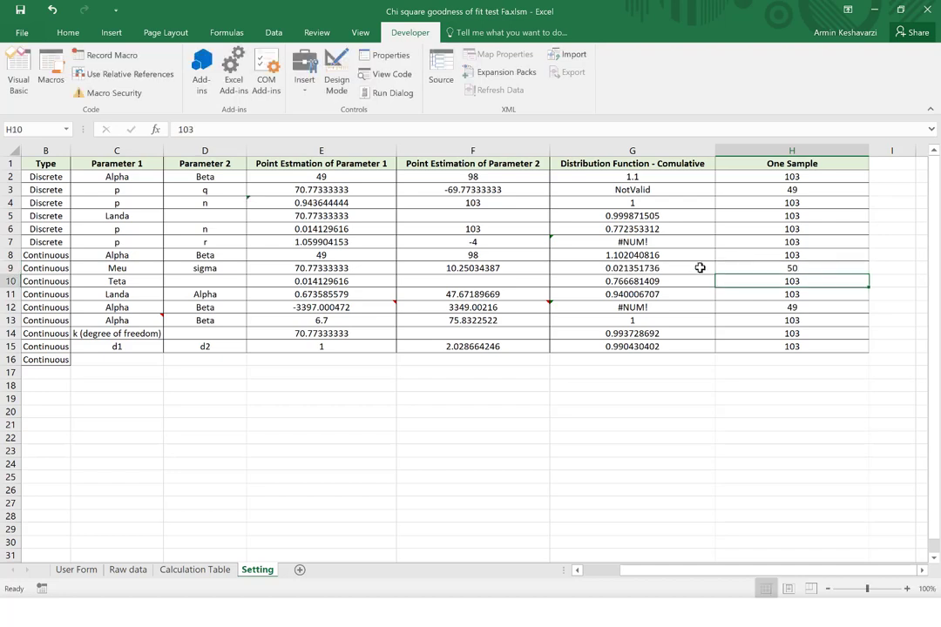
Review the recalculated NORM.DIST result 0.021351736 in G9 and the F9 and E9 formulas.
left_click(683, 267)
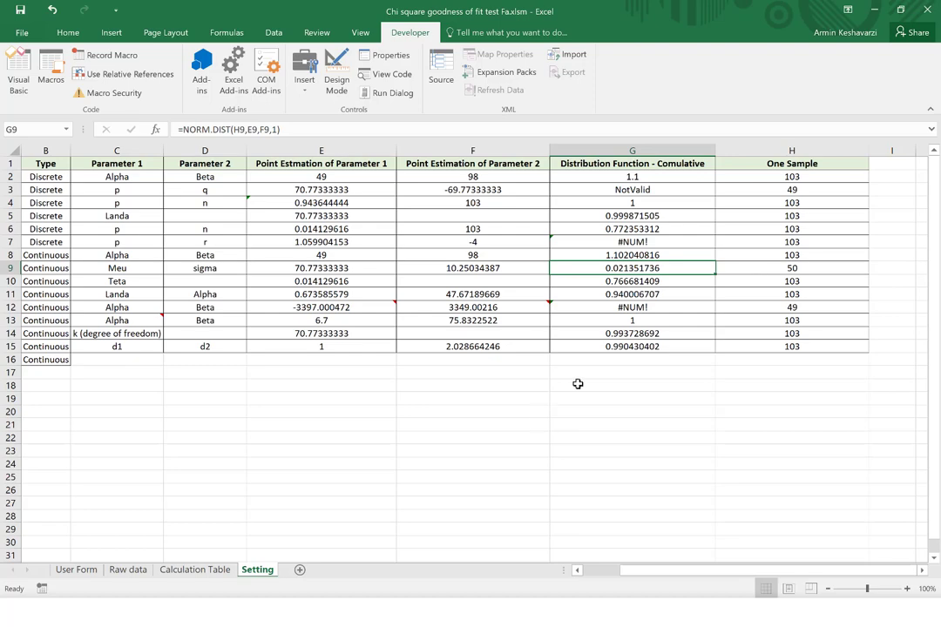
scroll(577, 384, "left", 3)
scroll(578, 383, "right", 3)
scroll(578, 383, "right", 1)
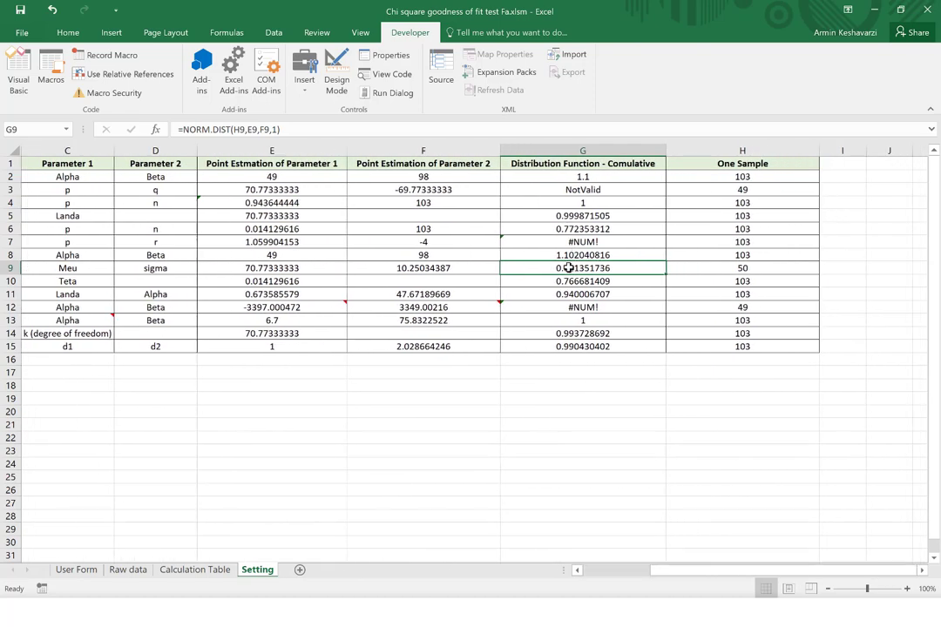
left_click(436, 268)
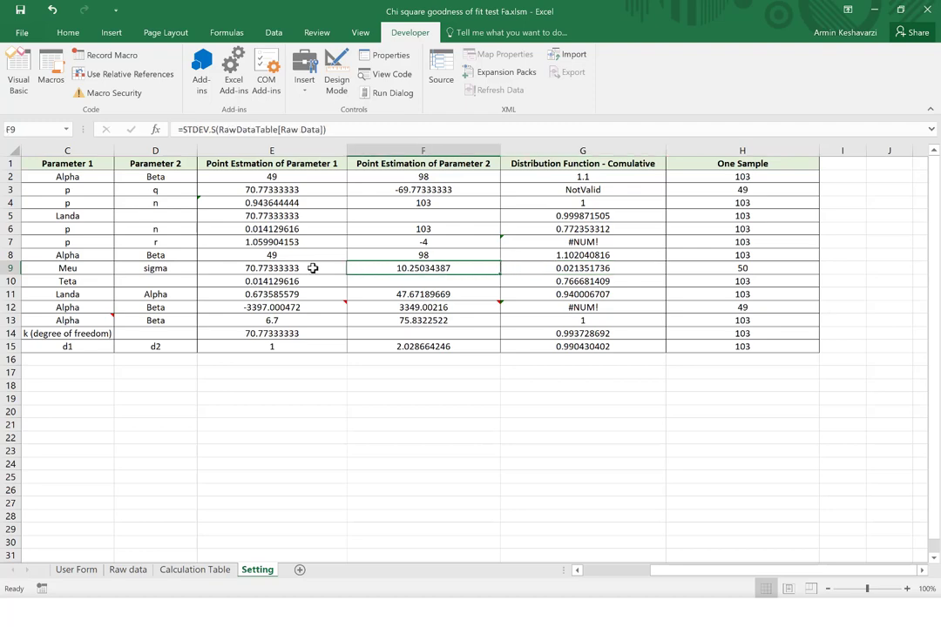
left_click(313, 268)
scroll(313, 269, "left", 3)
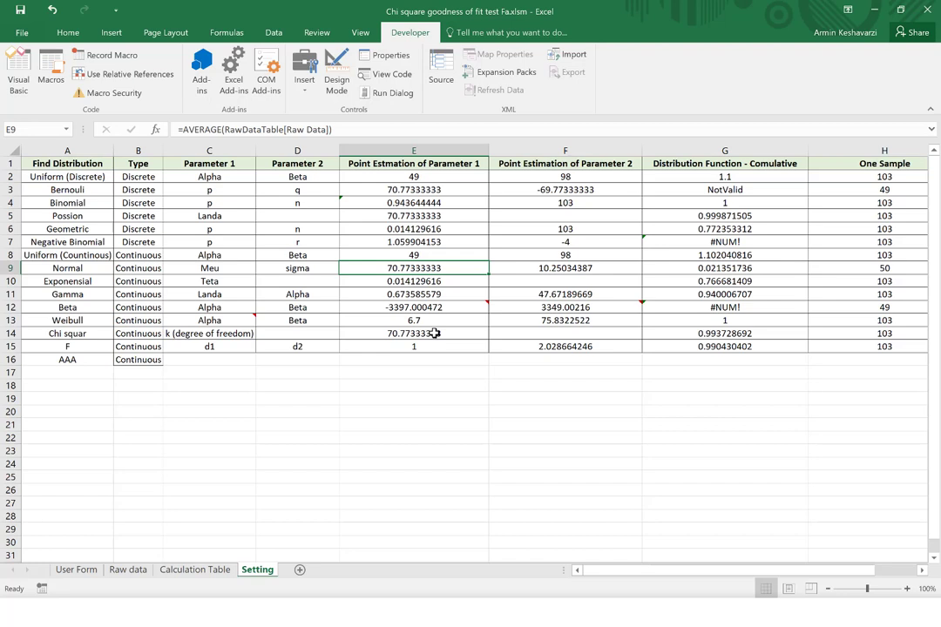
Export the User Form report to the Desktop as a PDF named Reeport.
left_click(395, 323)
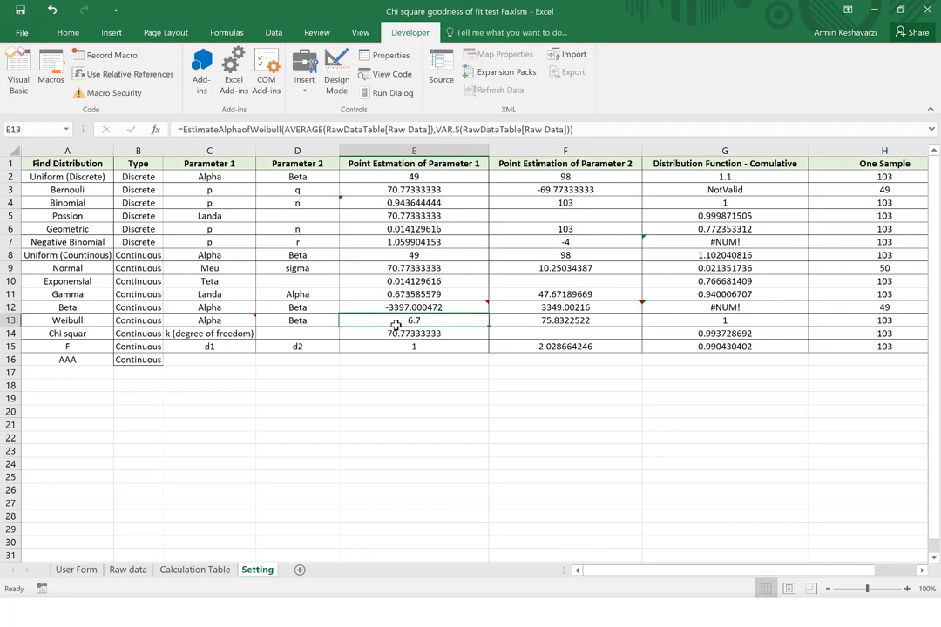
left_click(80, 571)
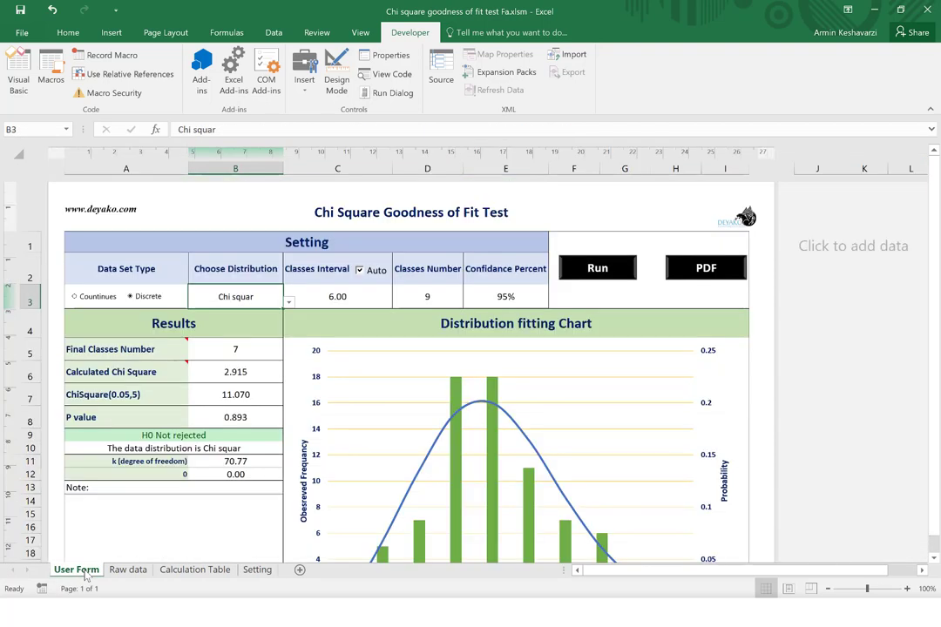
left_click(706, 269)
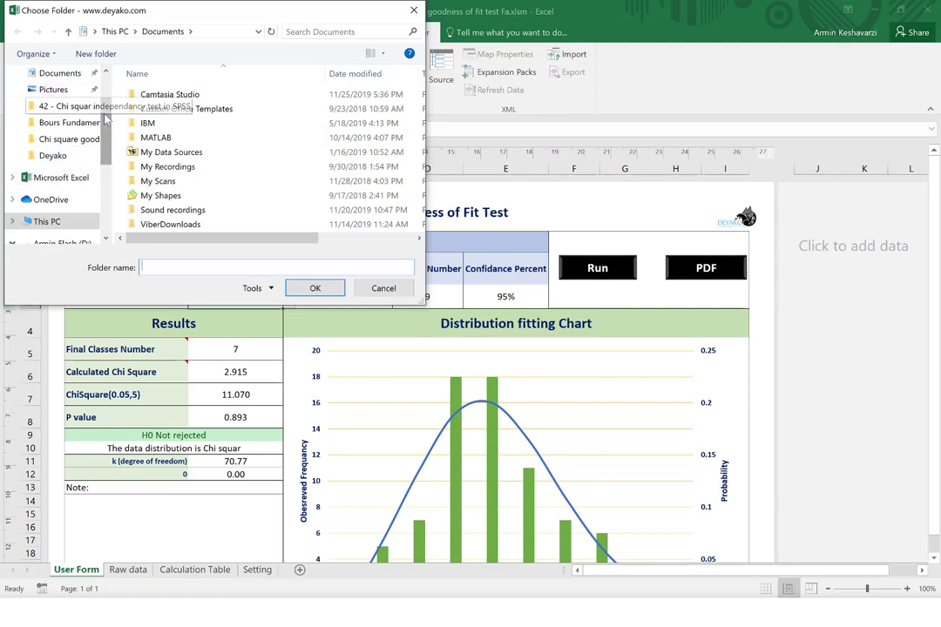
scroll(105, 120, "up", 2)
left_click(61, 99)
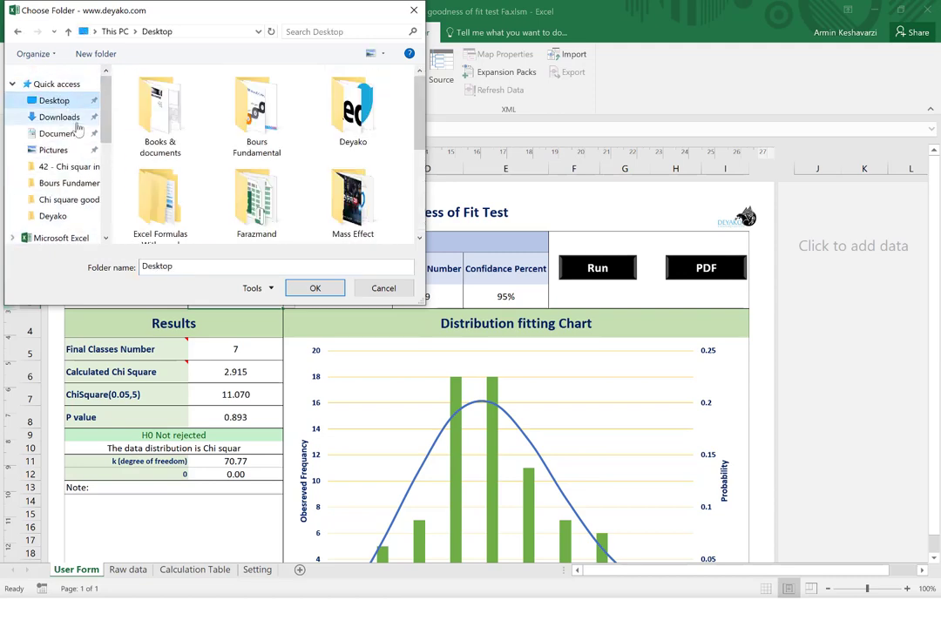
left_click(315, 287)
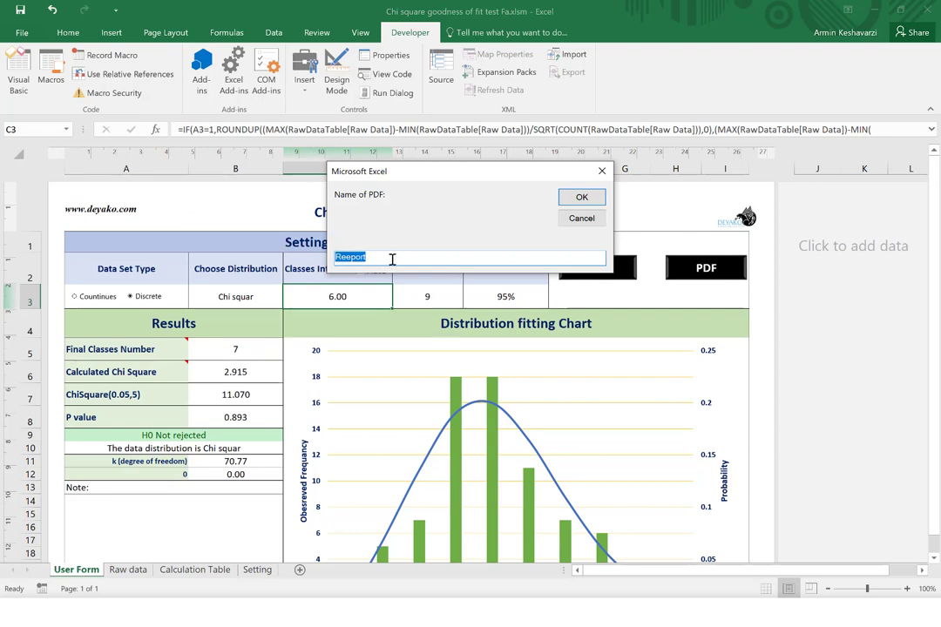
left_click(392, 259)
left_click(579, 196)
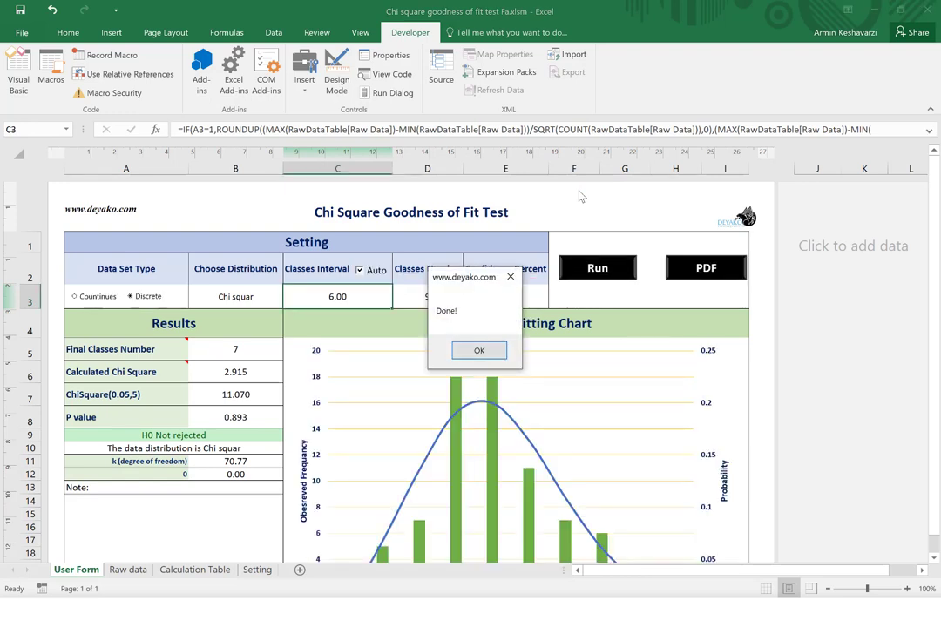
Dismiss the Done message and open Reeport.pdf from the desktop in Foxit Reader.
left_click(478, 351)
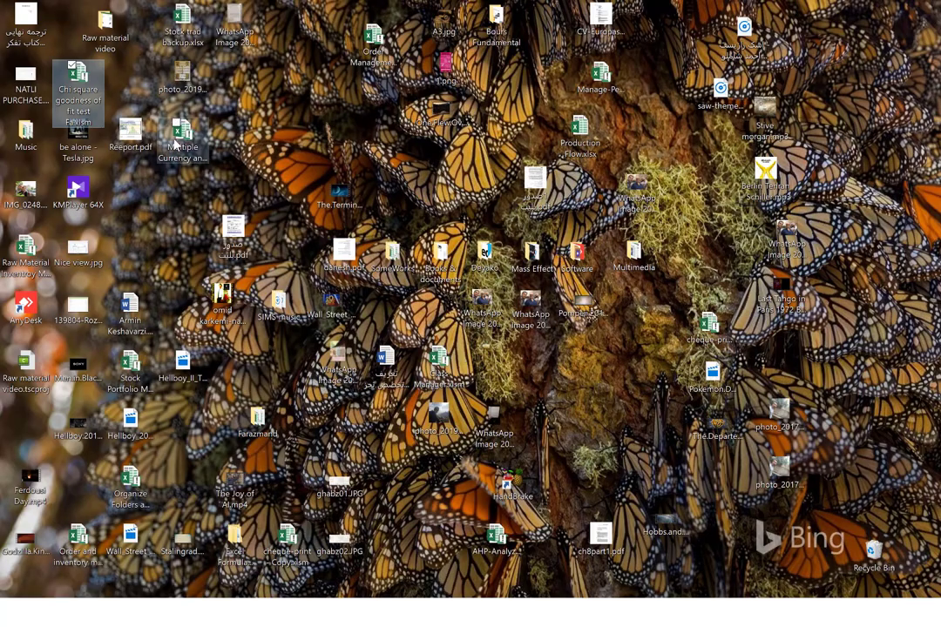
left_click(131, 150)
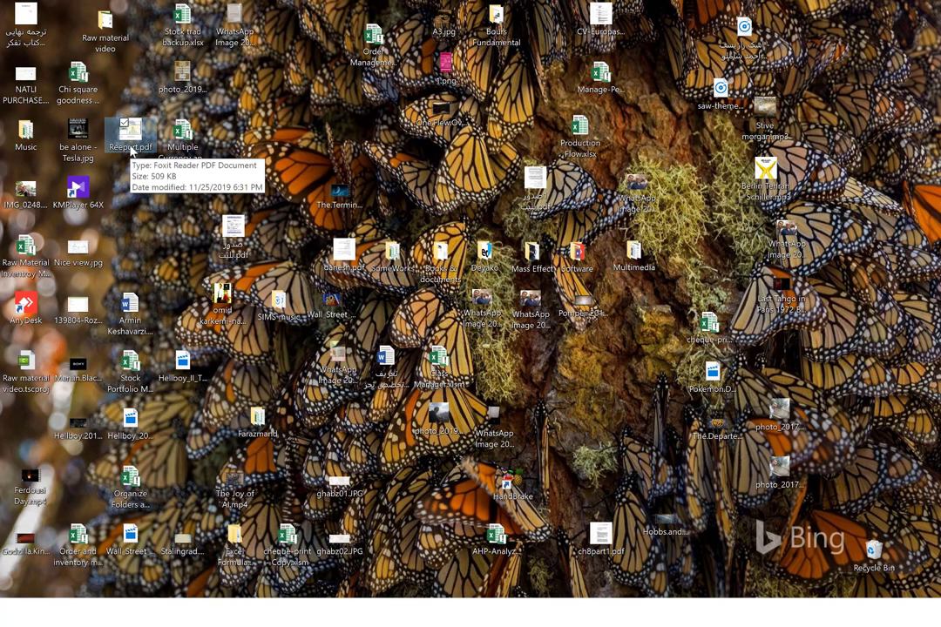
double_click(131, 151)
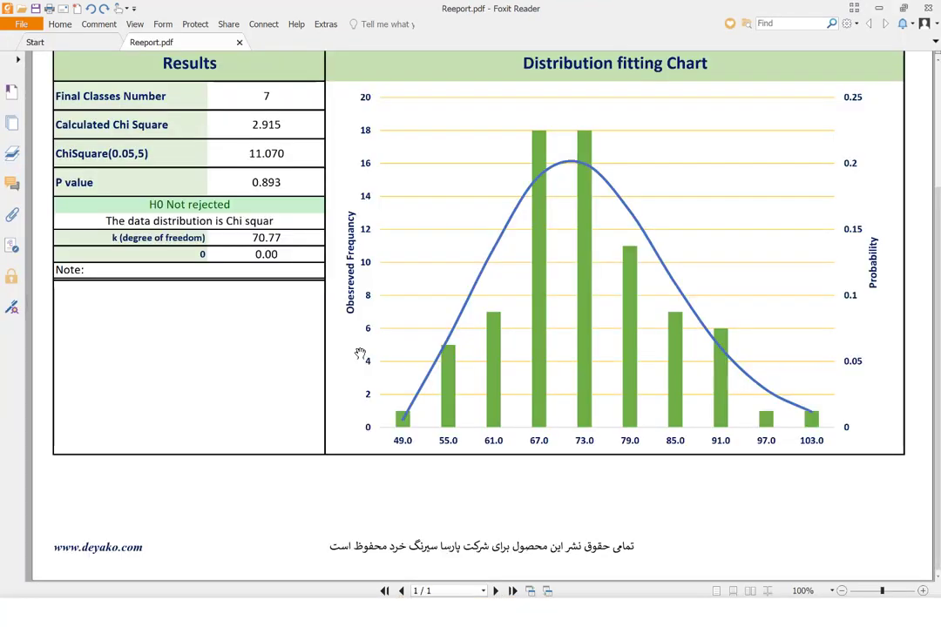
Scroll through Reeport.pdf, then switch to the browser's Deyako YouTube channel page.
scroll(360, 353, "down", 4)
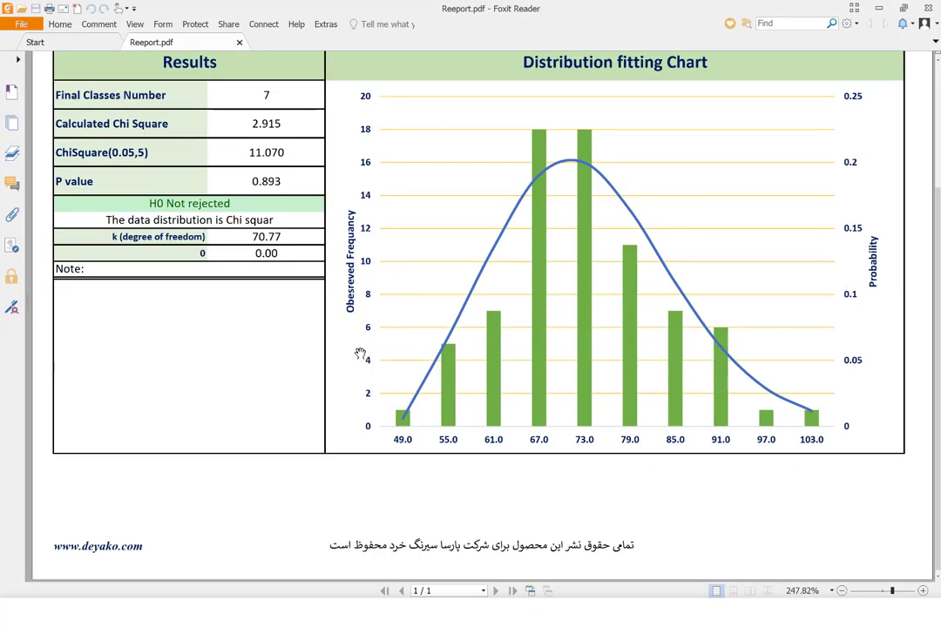
scroll(360, 353, "up", 4)
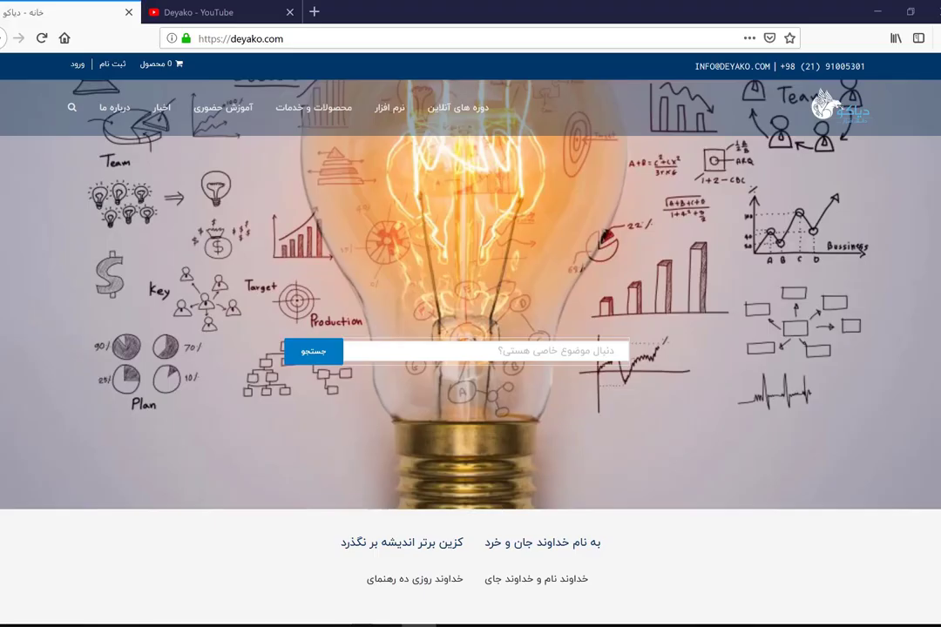
left_click(226, 13)
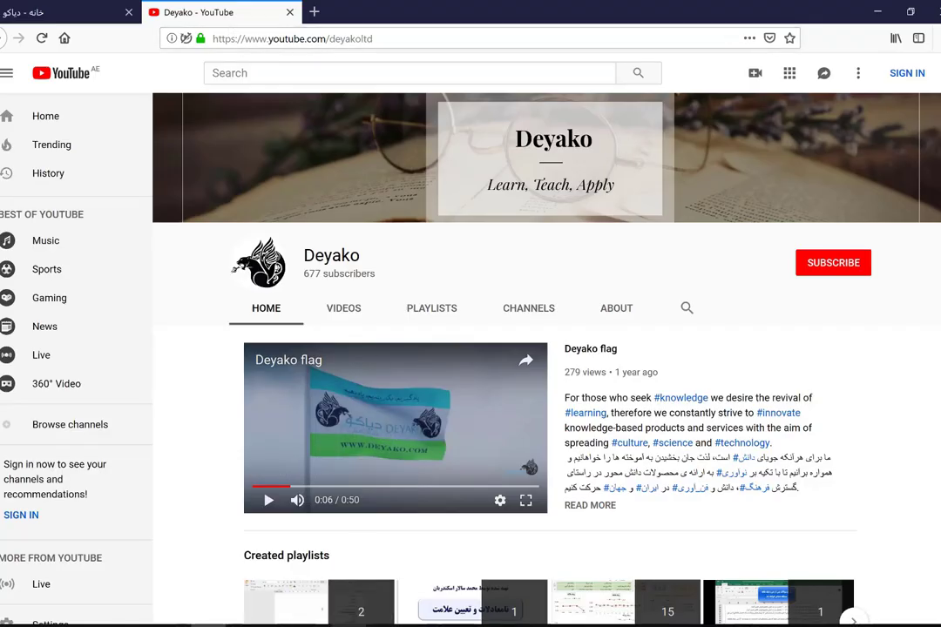